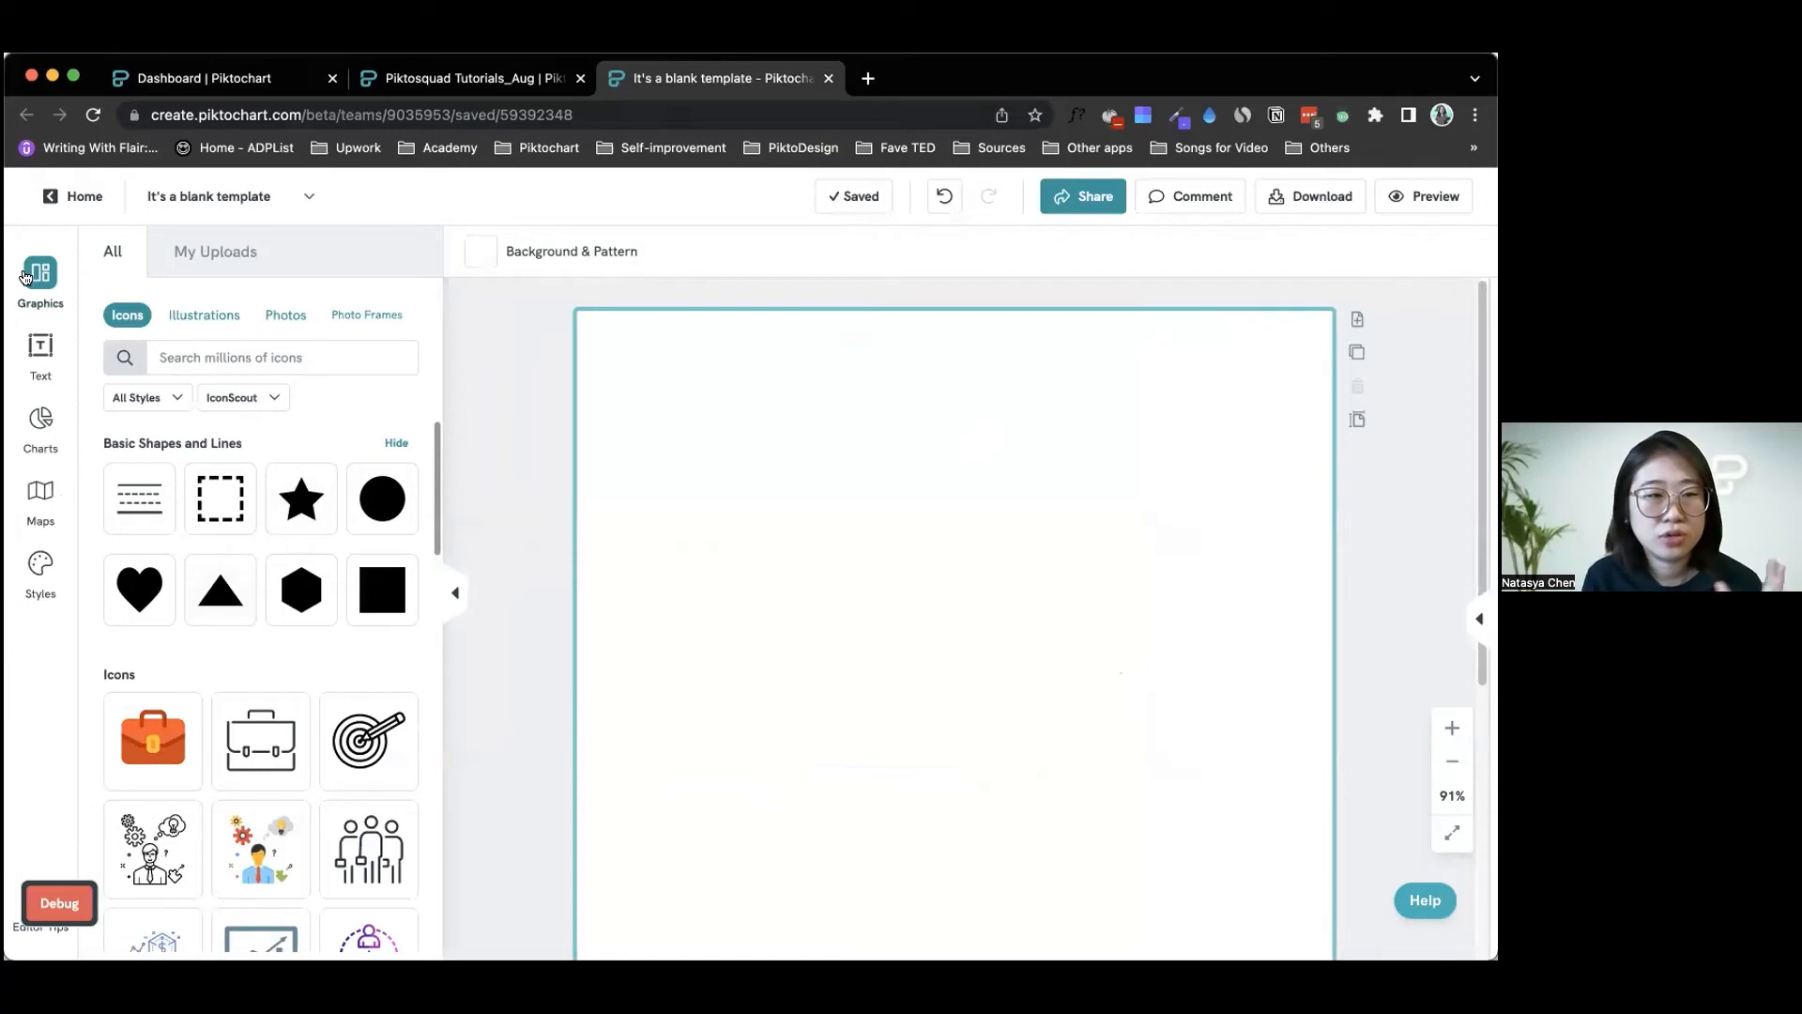
Step: Add a black square from the basic shapes to the blank page
click(382, 590)
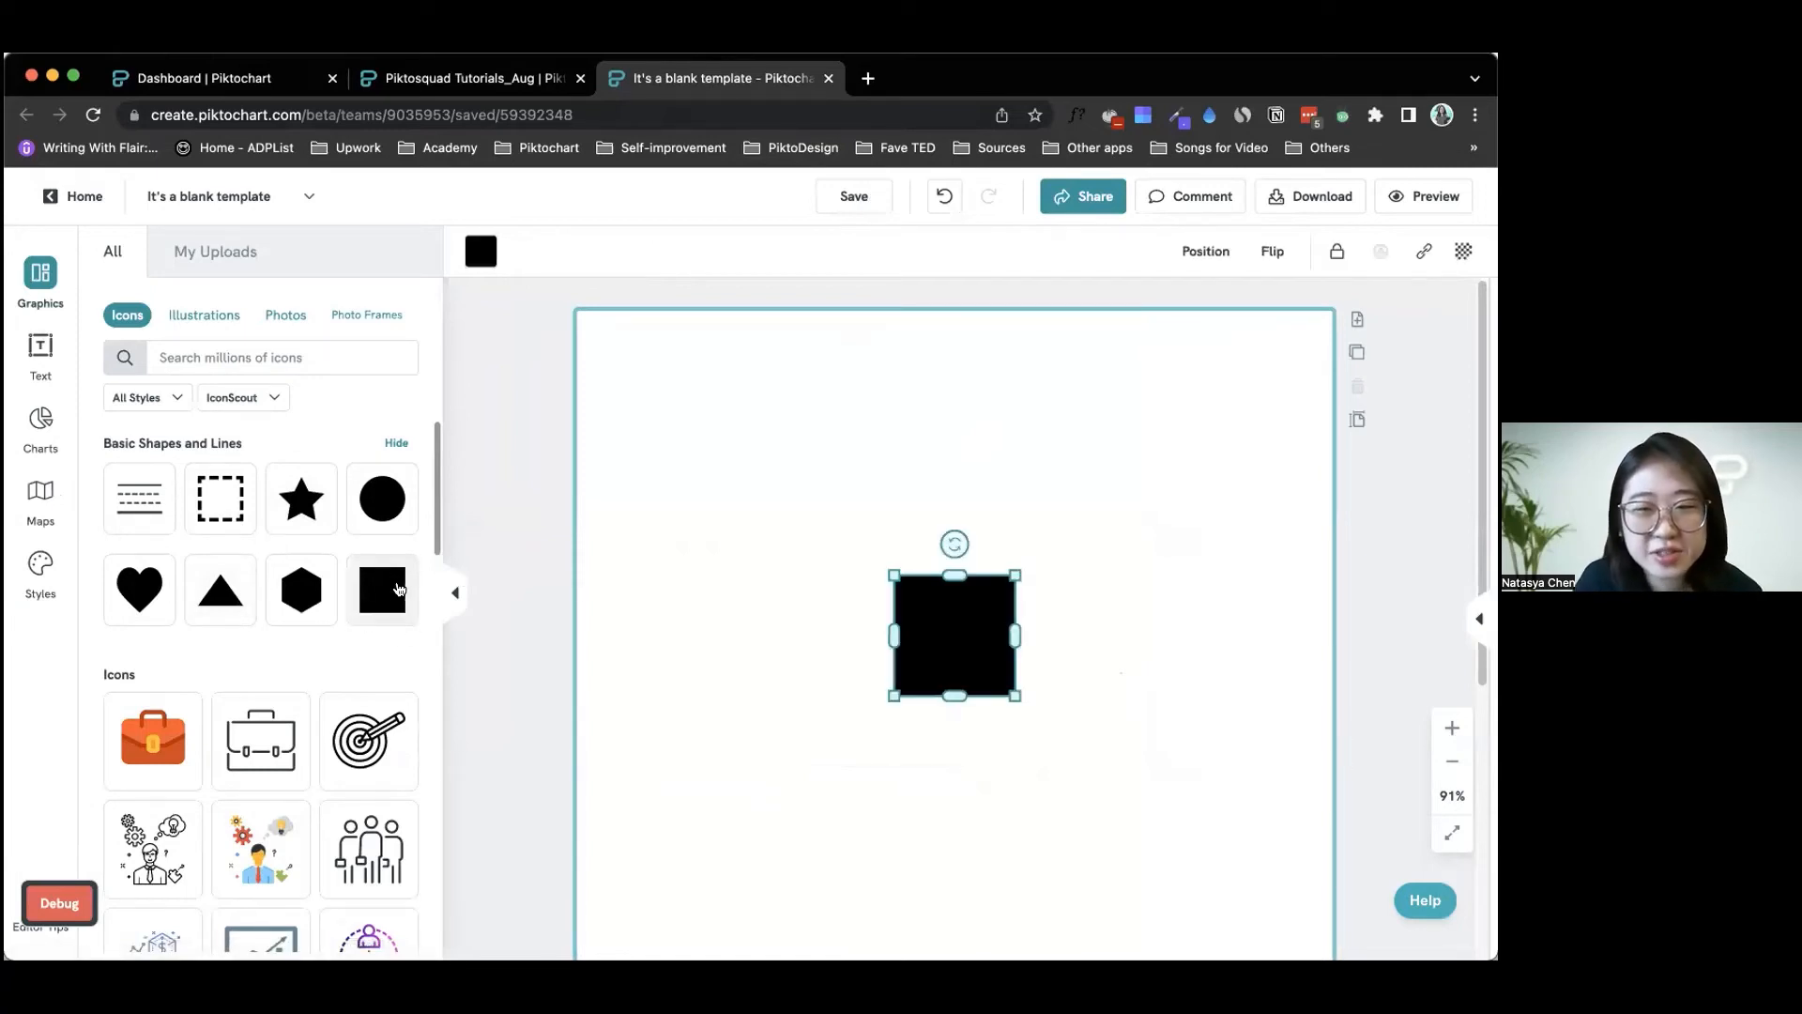
click(1055, 721)
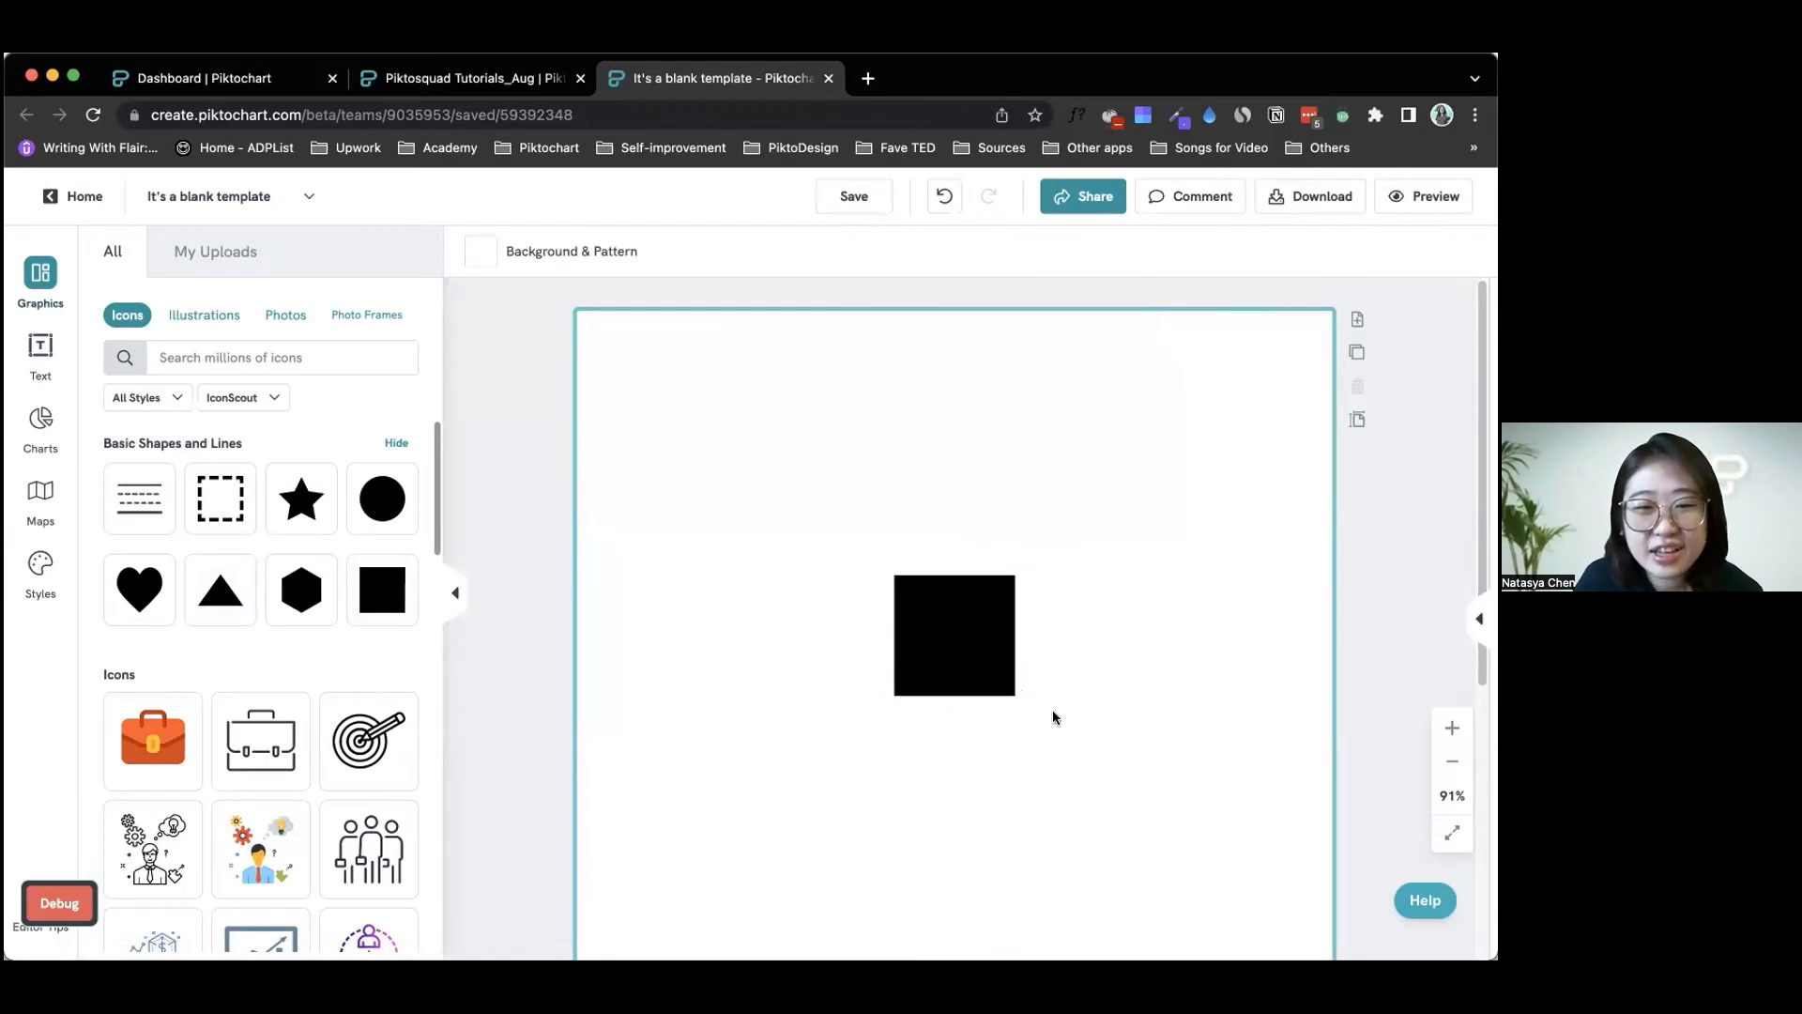
click(1054, 712)
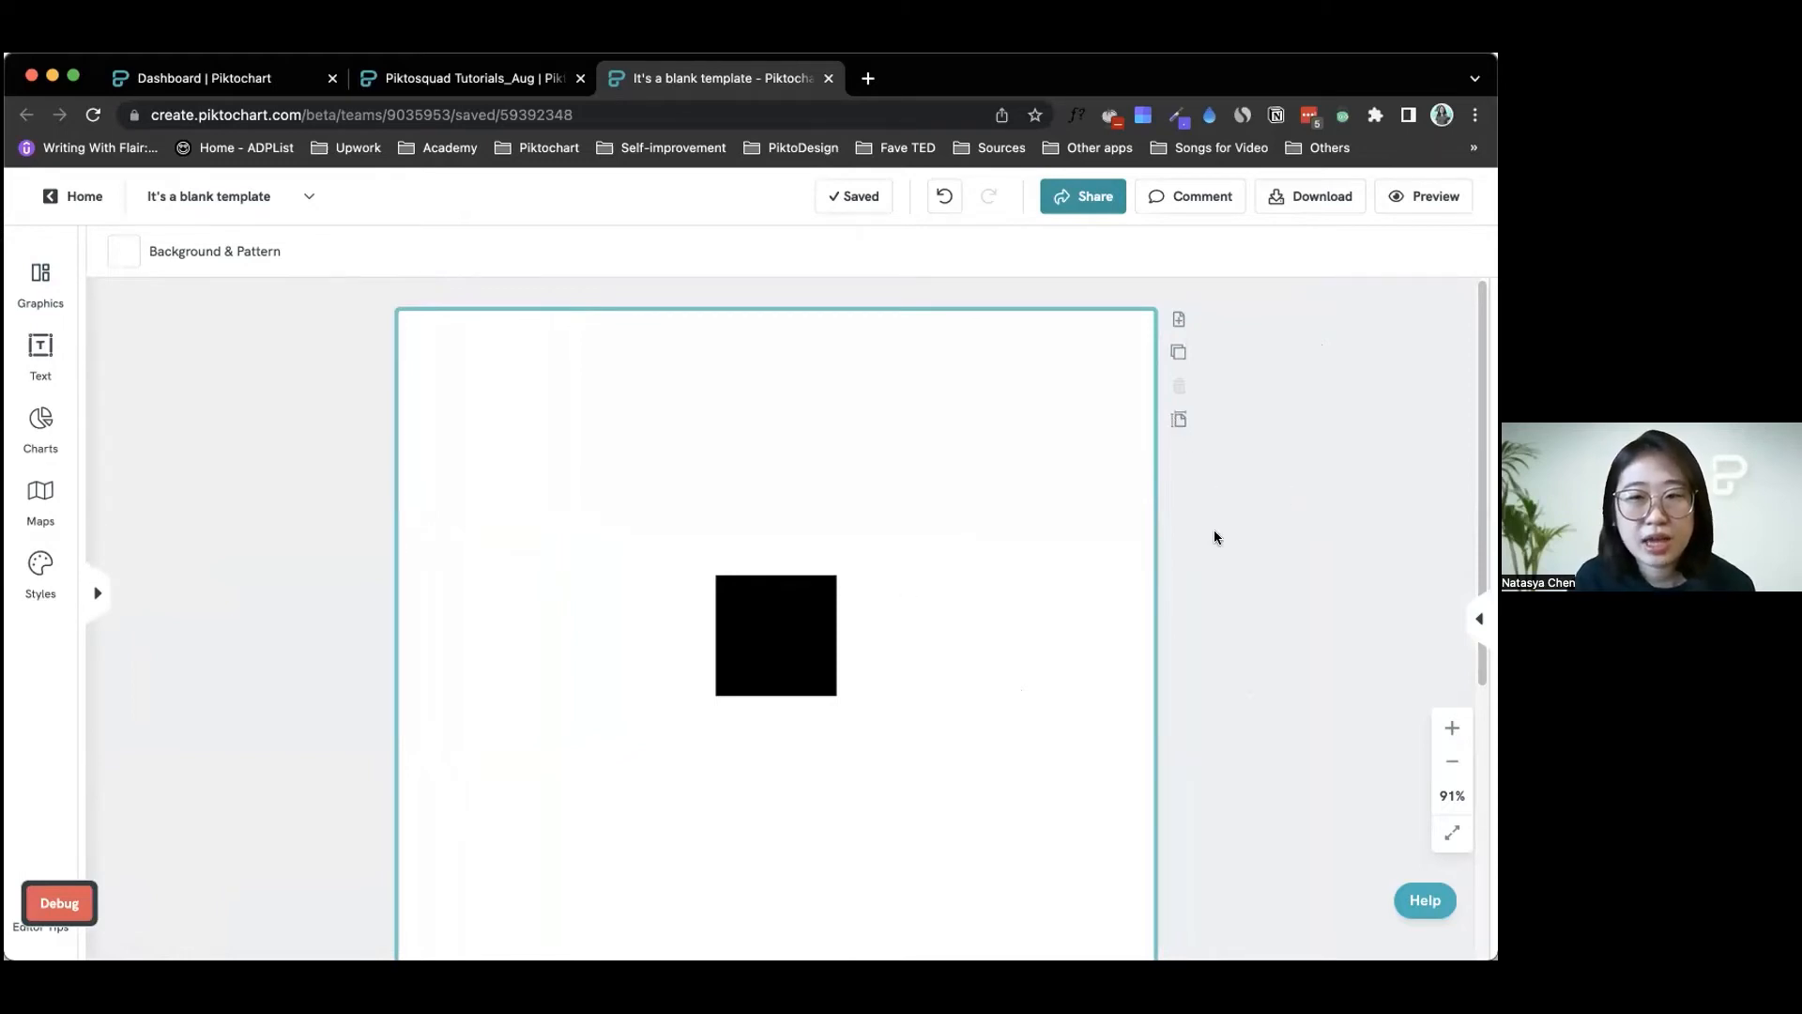
Step: Check the page size, move the square near the page's upper-left corner and stretch it to about 700 px wide
click(1179, 419)
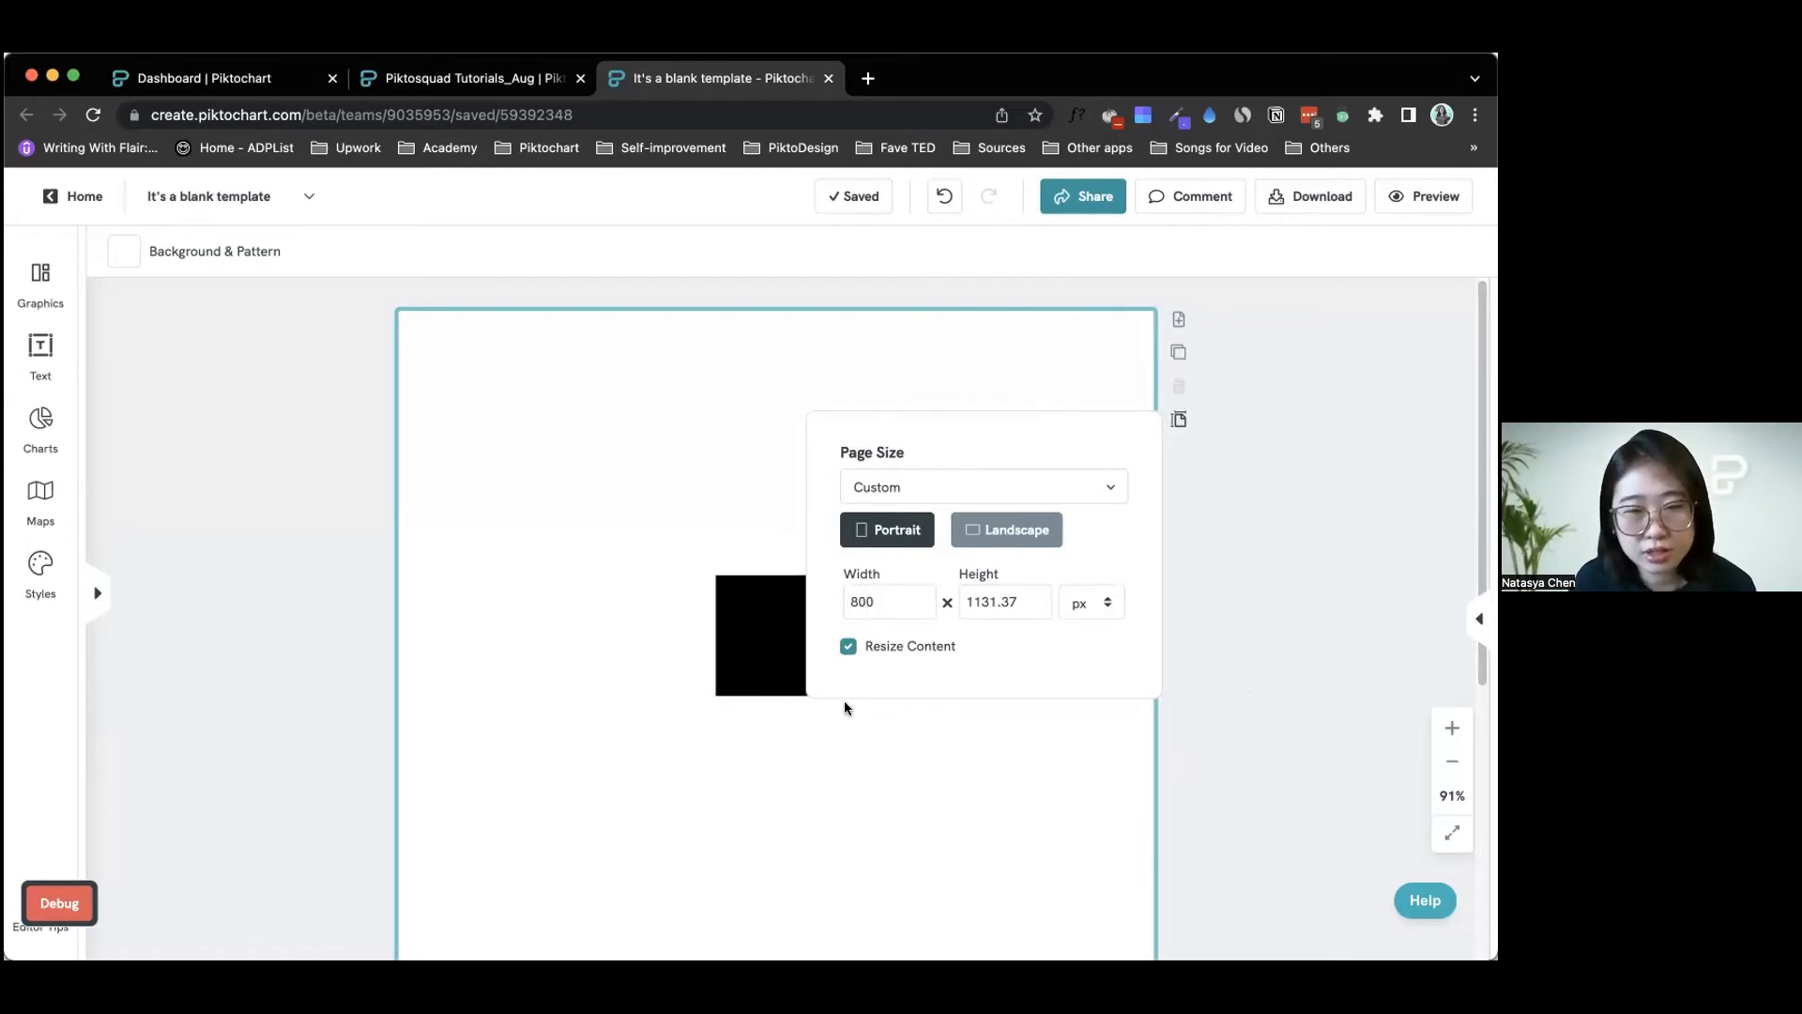
click(746, 633)
mouse_move(490, 479)
mouse_down()
mouse_move(532, 475)
mouse_move(505, 472)
mouse_up()
drag(919, 476, 1094, 470)
click(1196, 421)
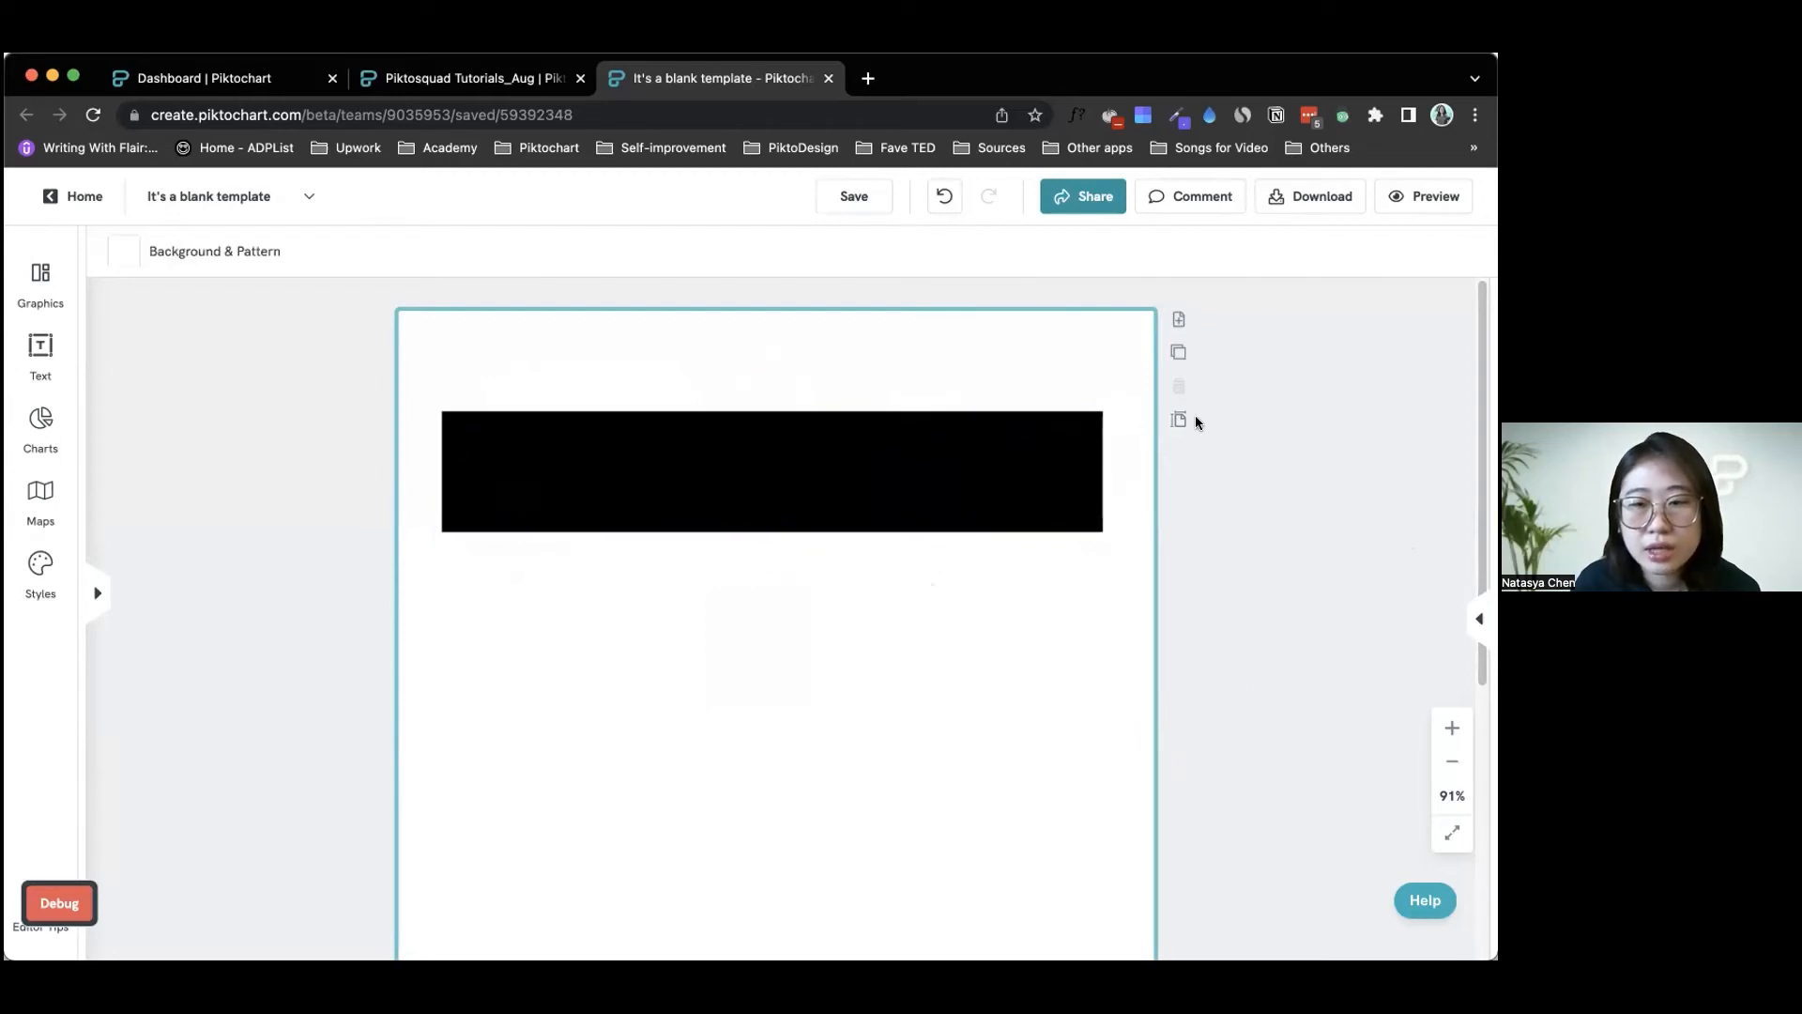
click(1180, 420)
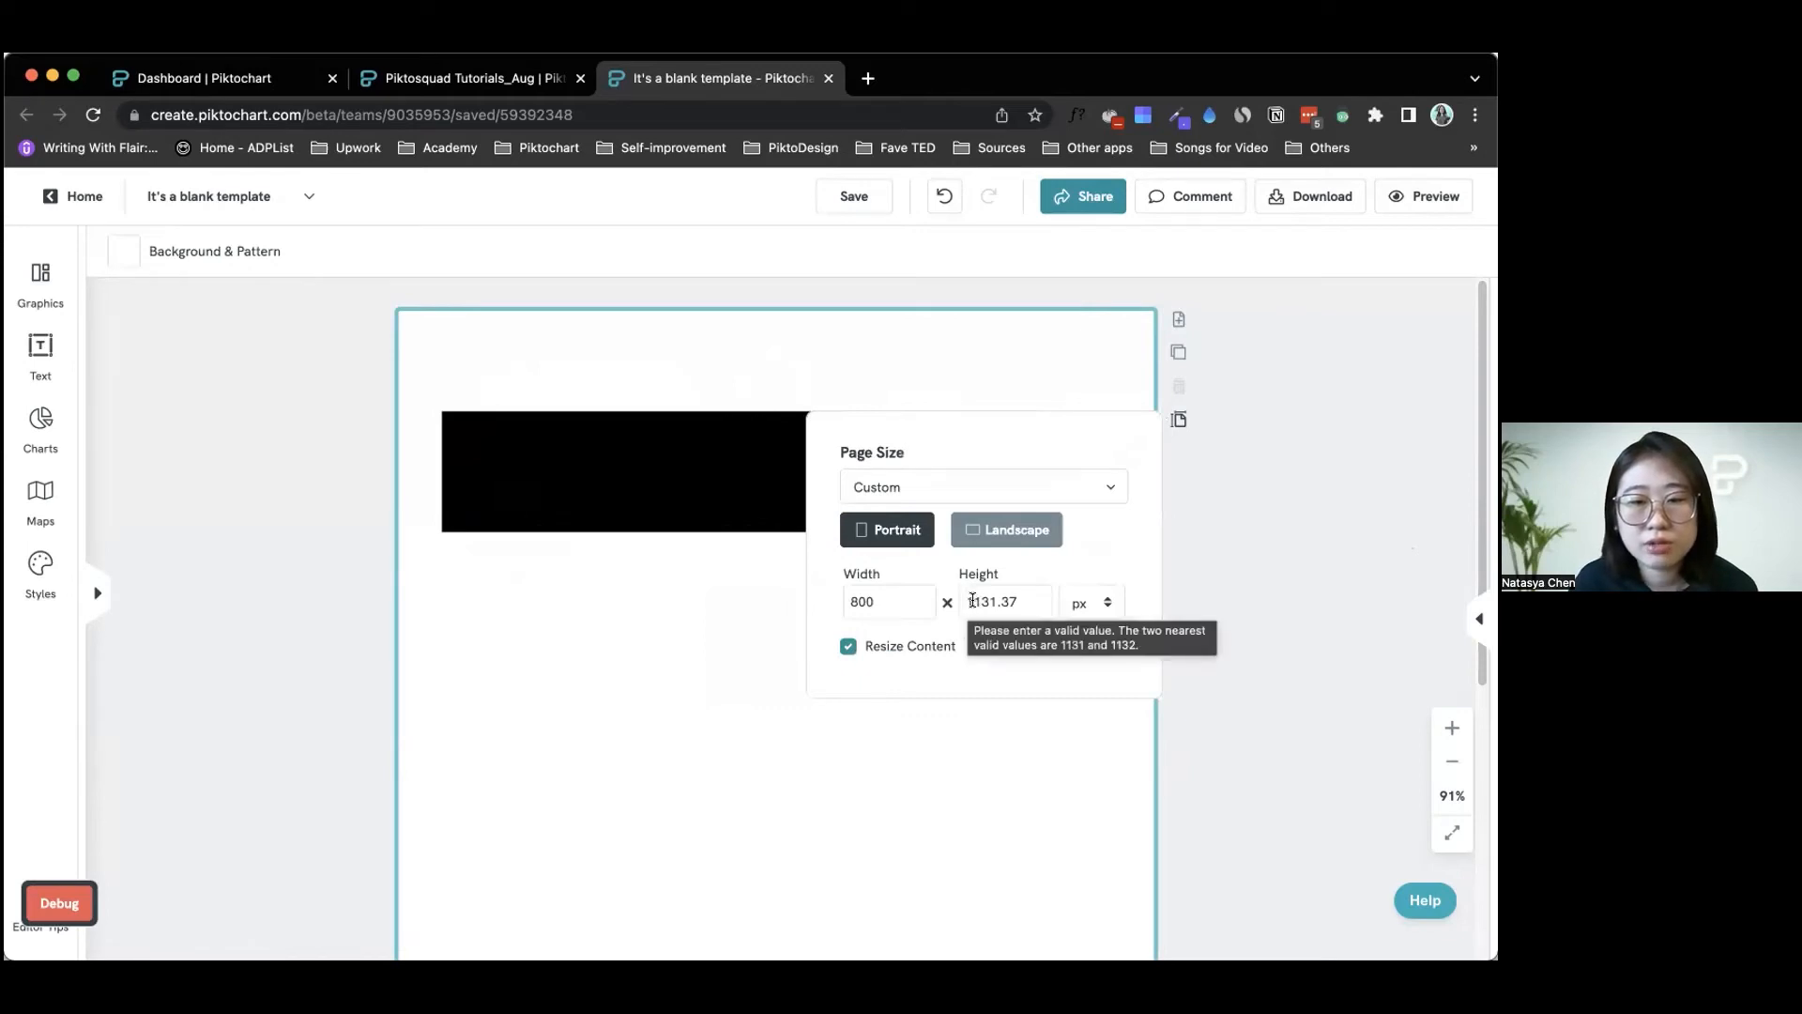
click(1230, 530)
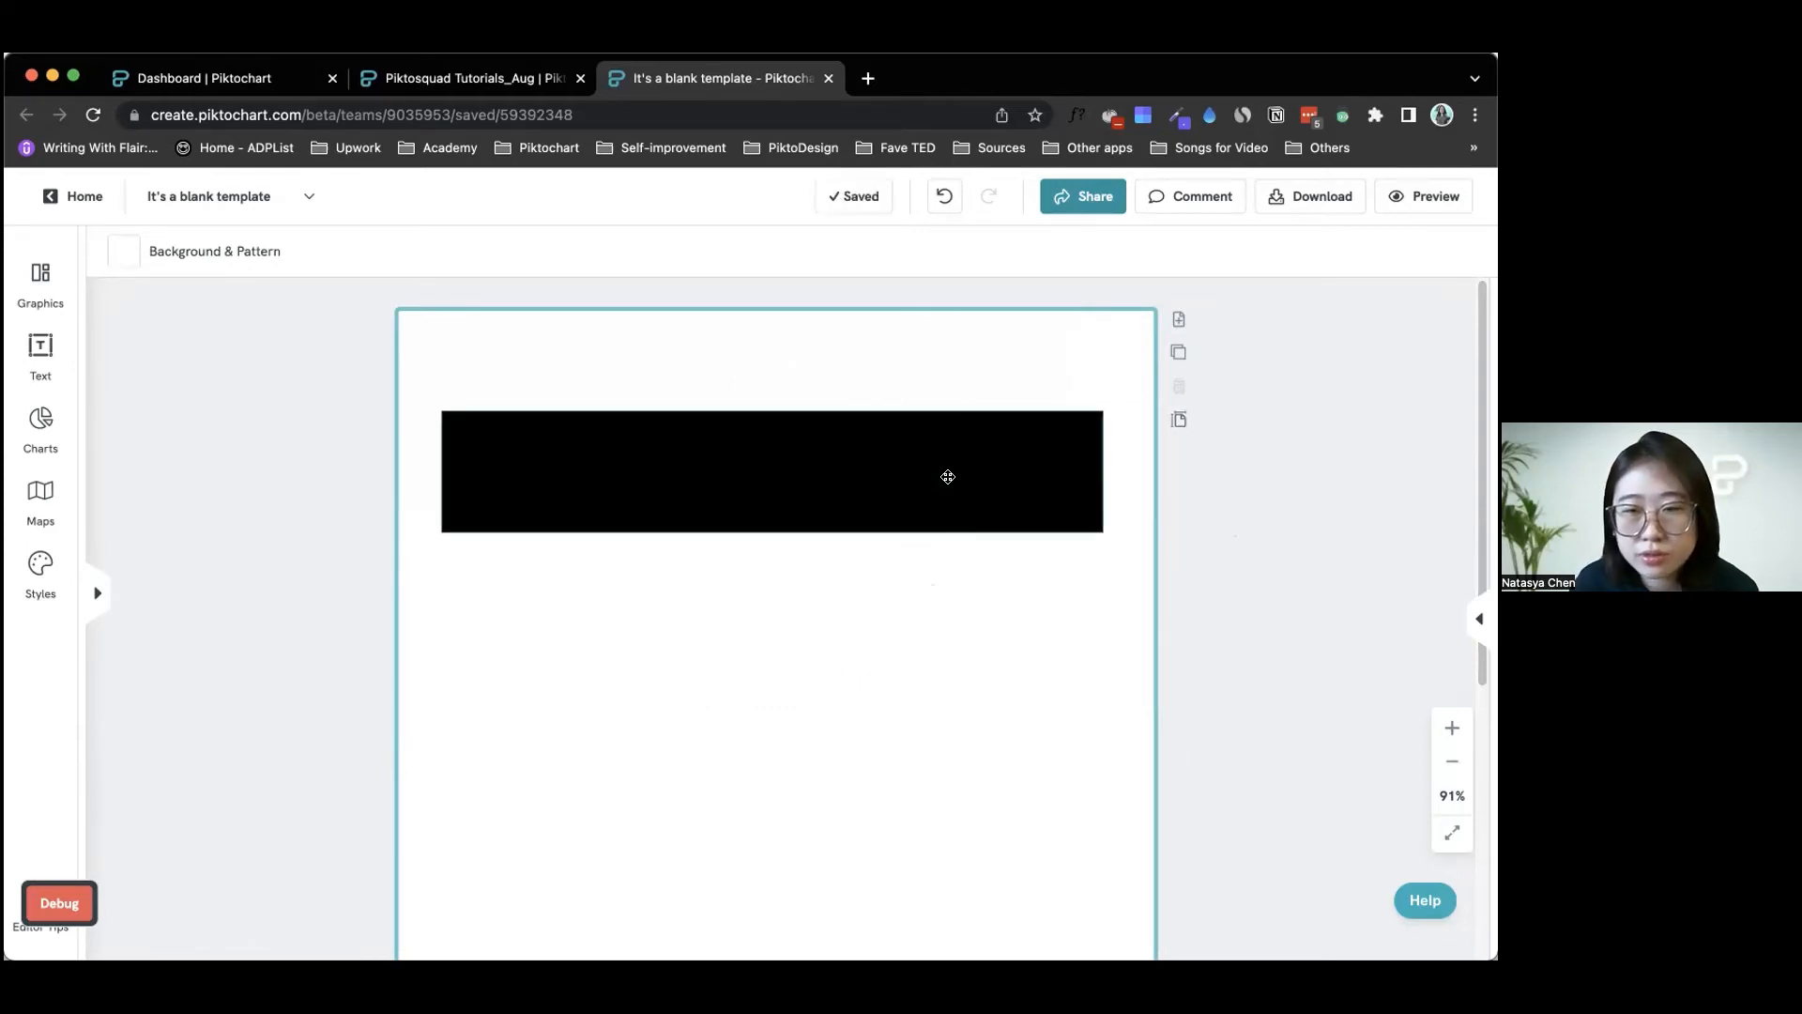
Step: Move the black rectangle closer to the page's upper edge and extend it downward to about 700 × 1031 px
drag(948, 476, 946, 398)
scroll(814, 572, down, 1)
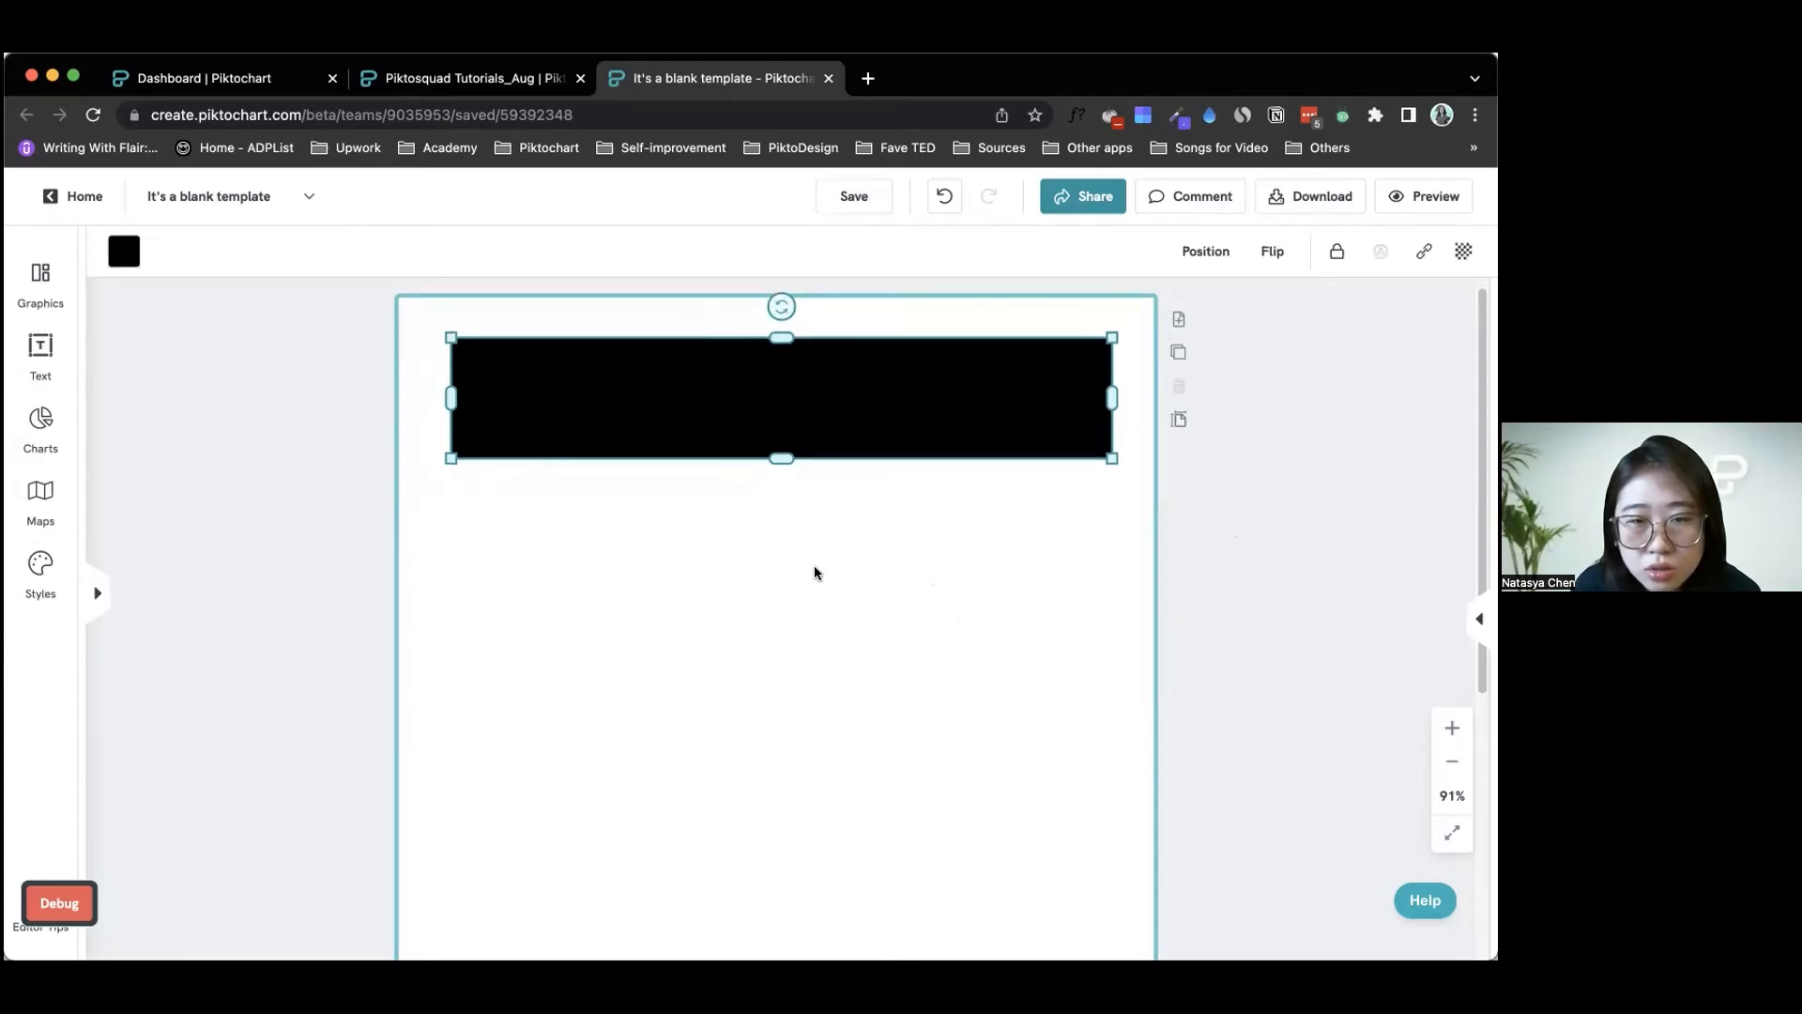
scroll(814, 568, down, 2)
drag(781, 392, 786, 820)
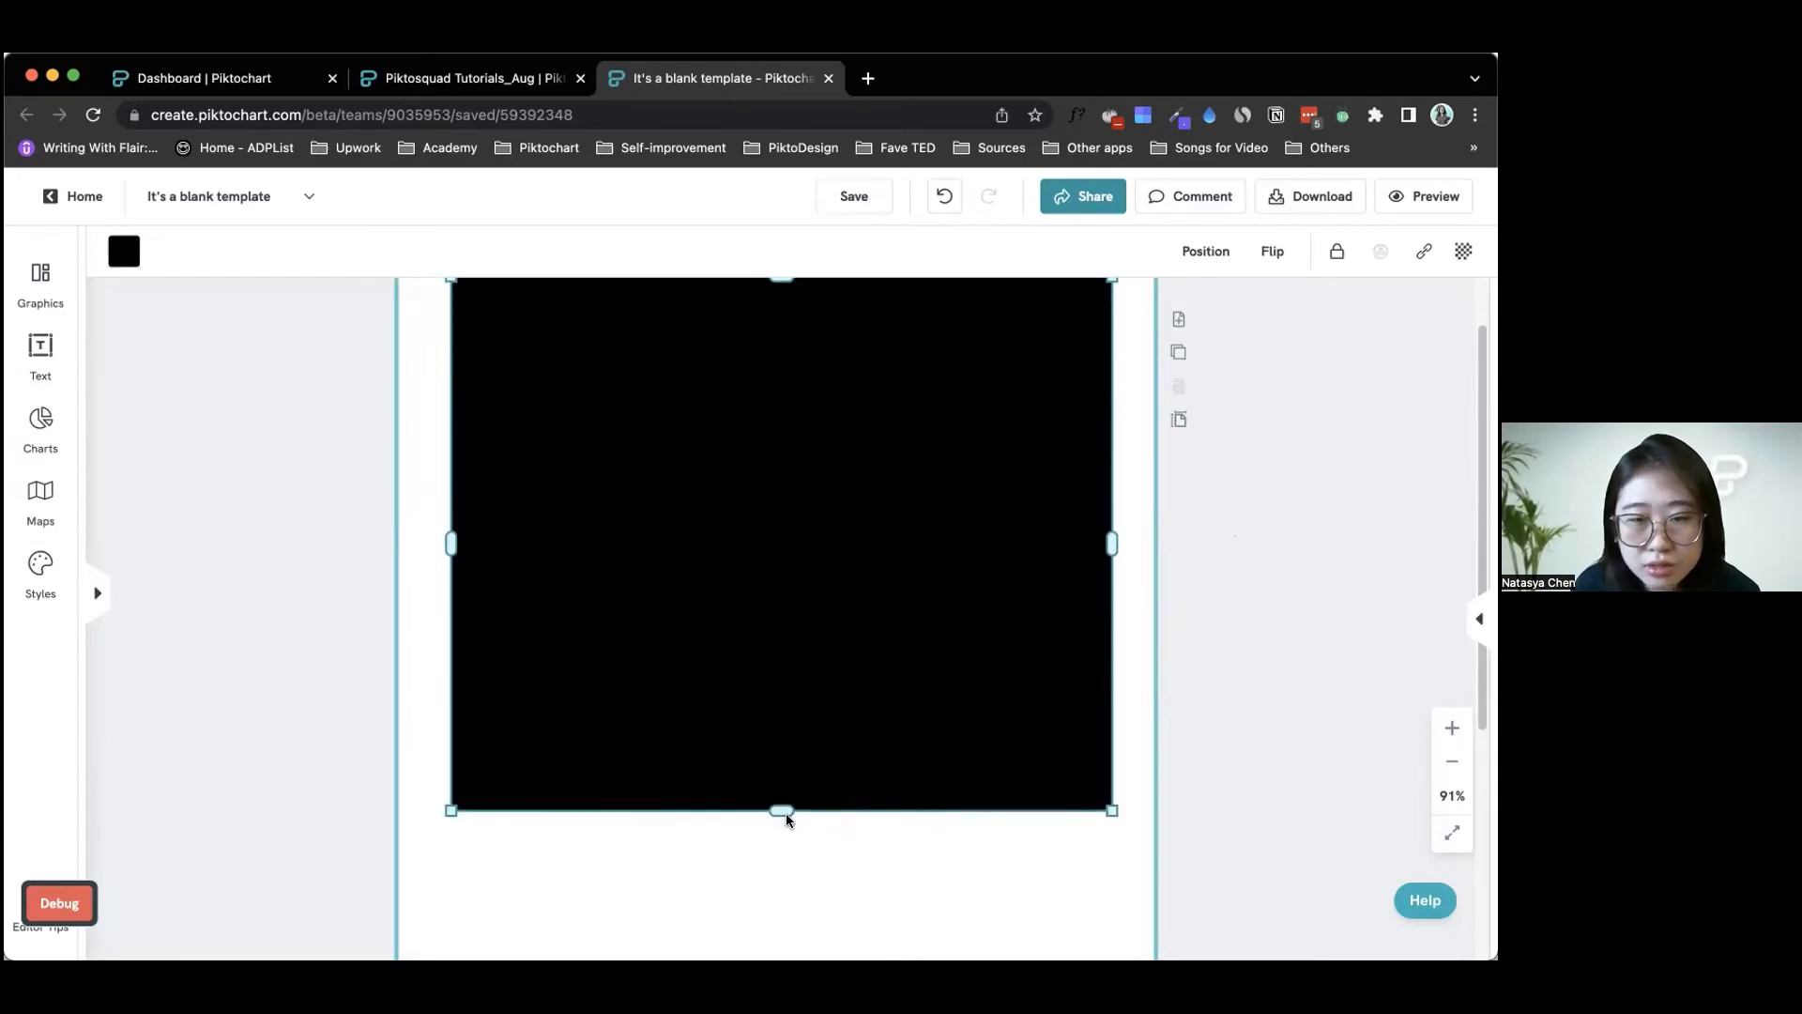
scroll(789, 551, down, 5)
drag(780, 430, 775, 863)
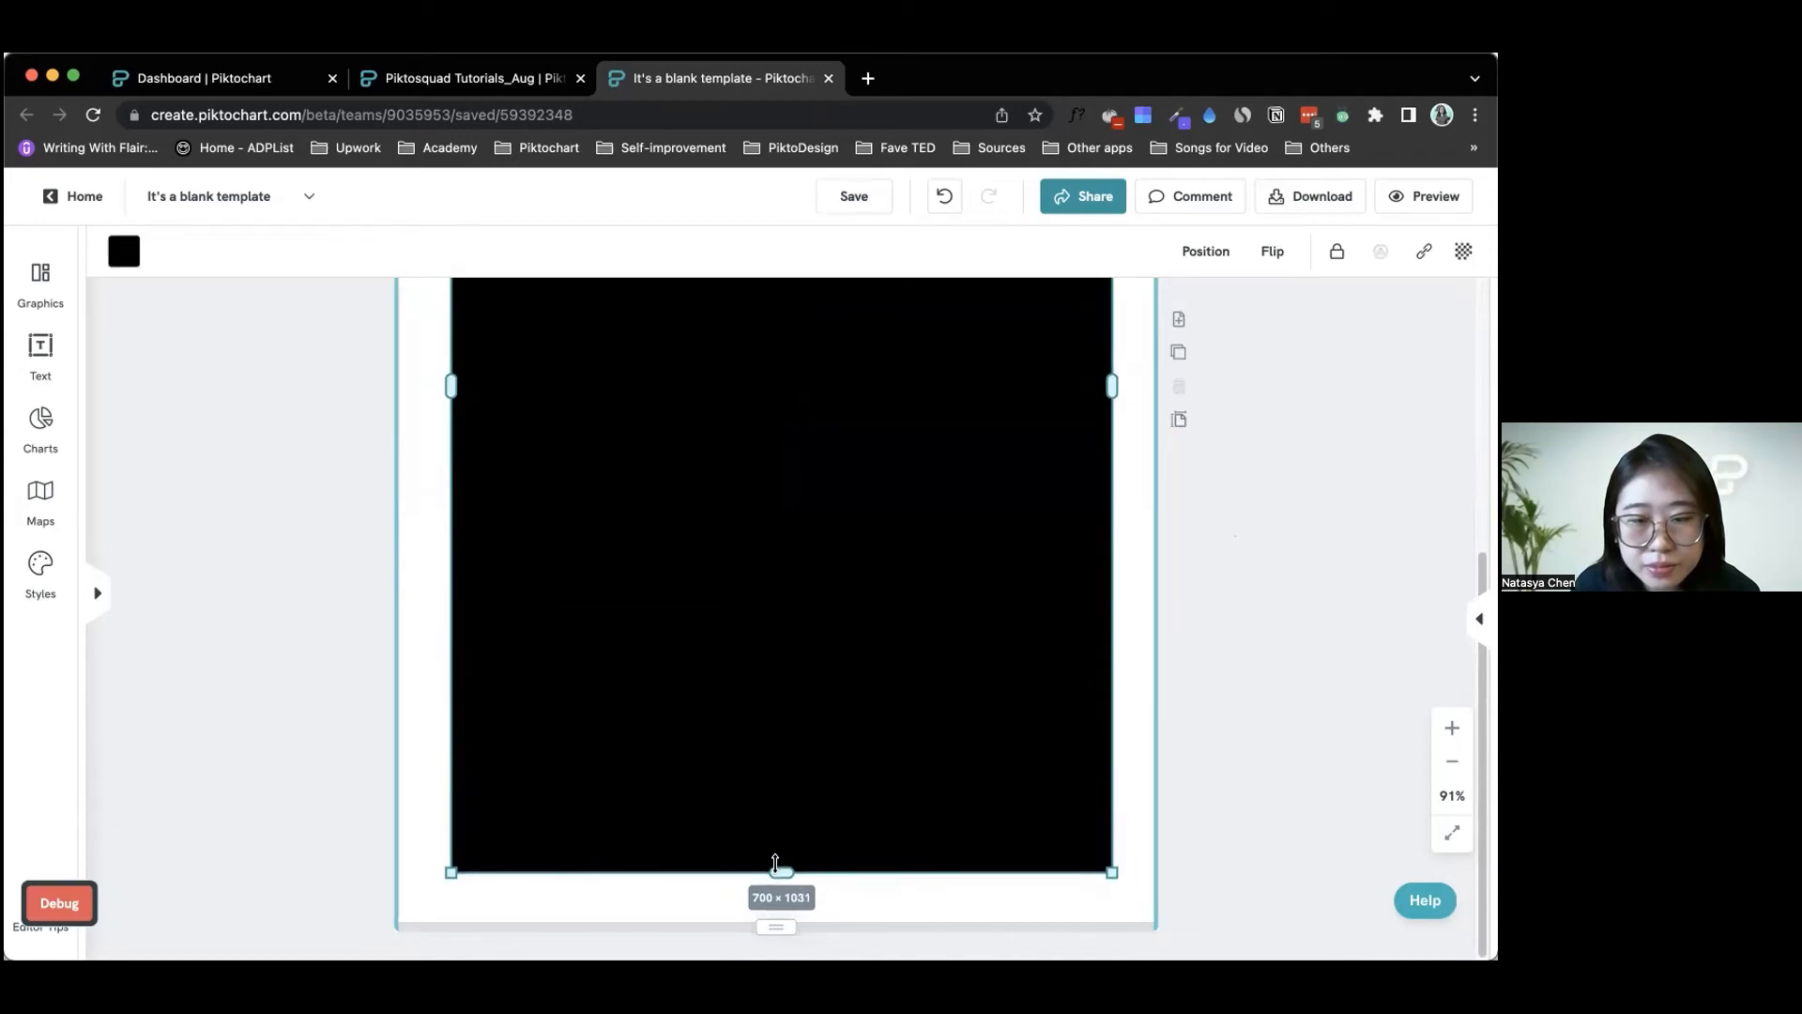
click(1152, 765)
Step: Align the black rectangle to the center and middle of the page
scroll(1094, 764, up, 4)
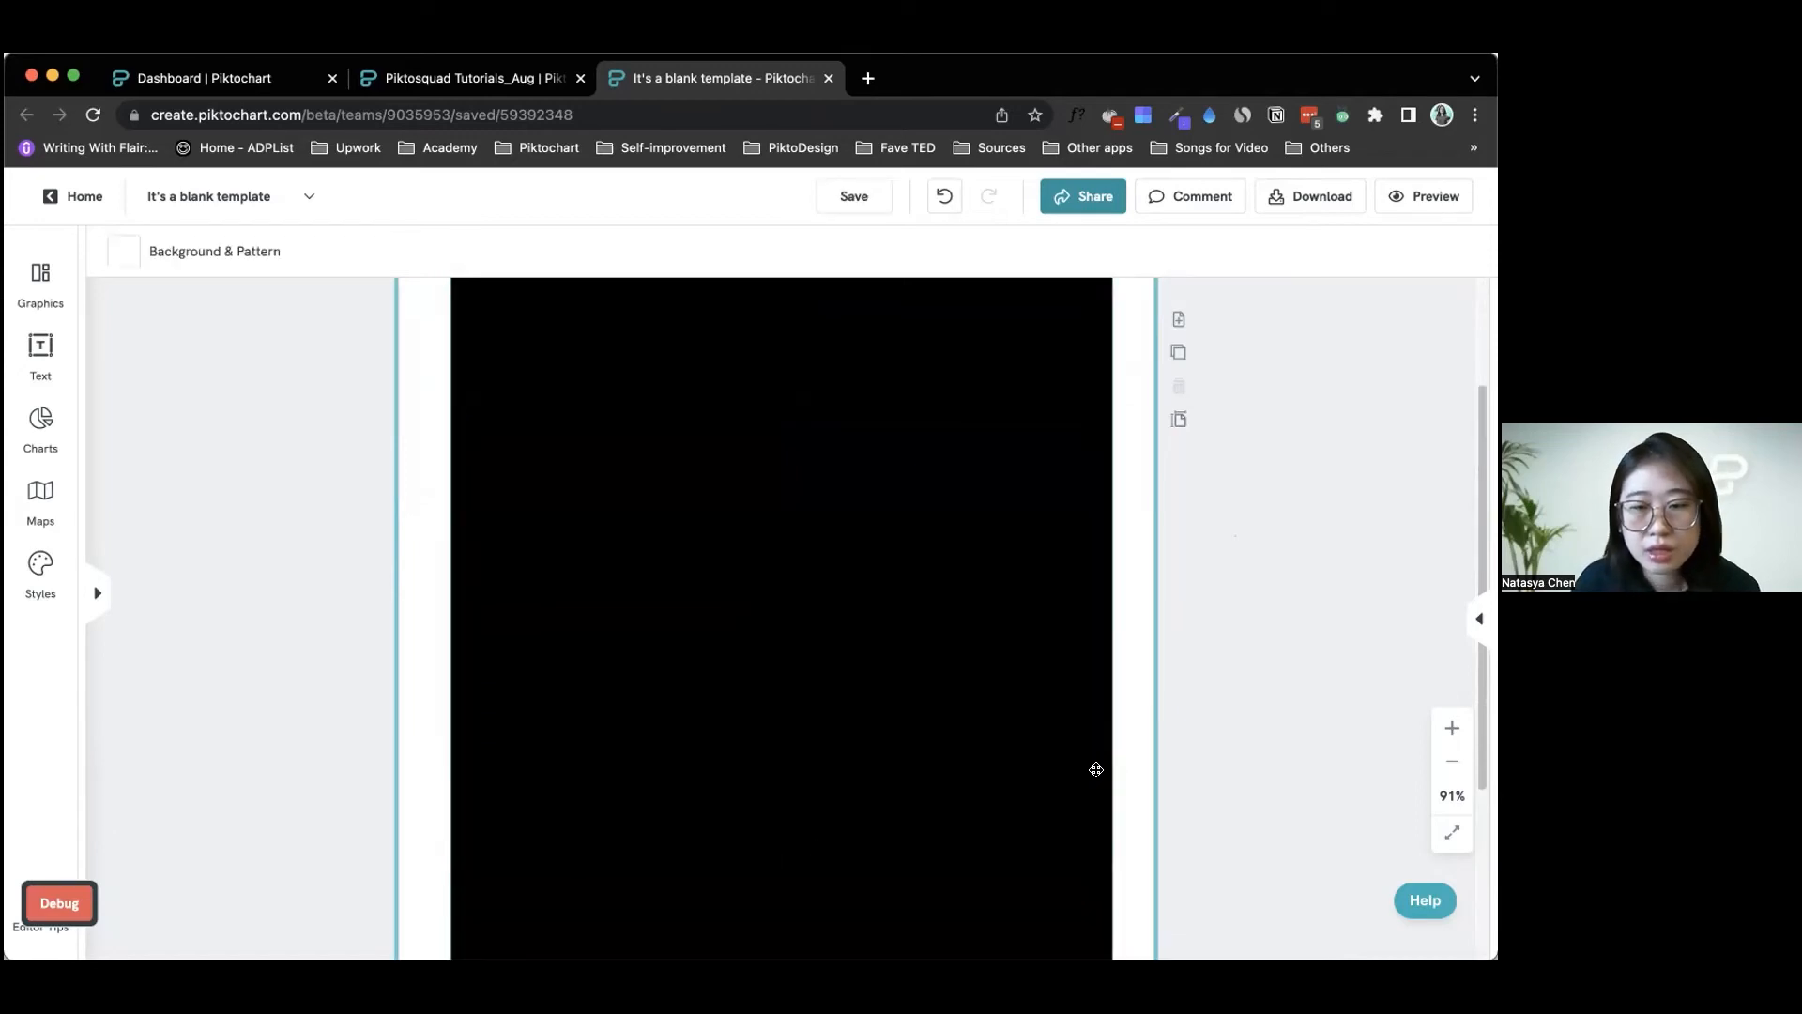
click(1088, 413)
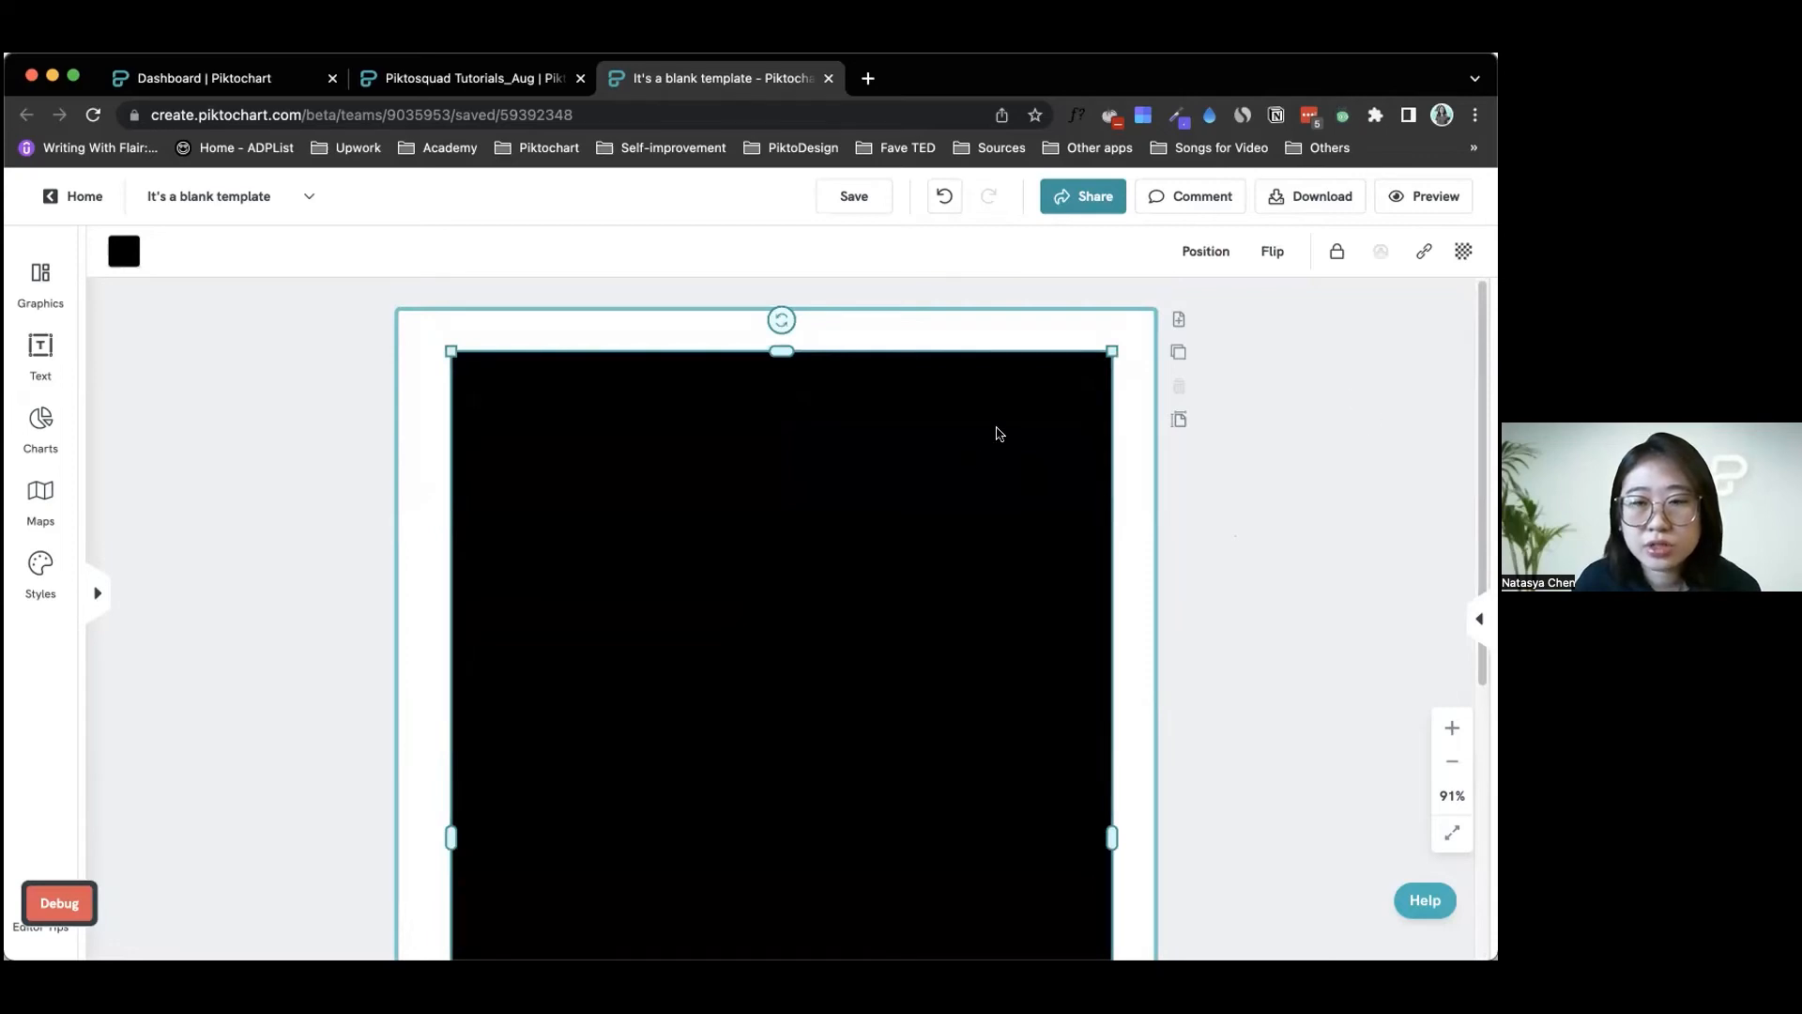
click(1206, 250)
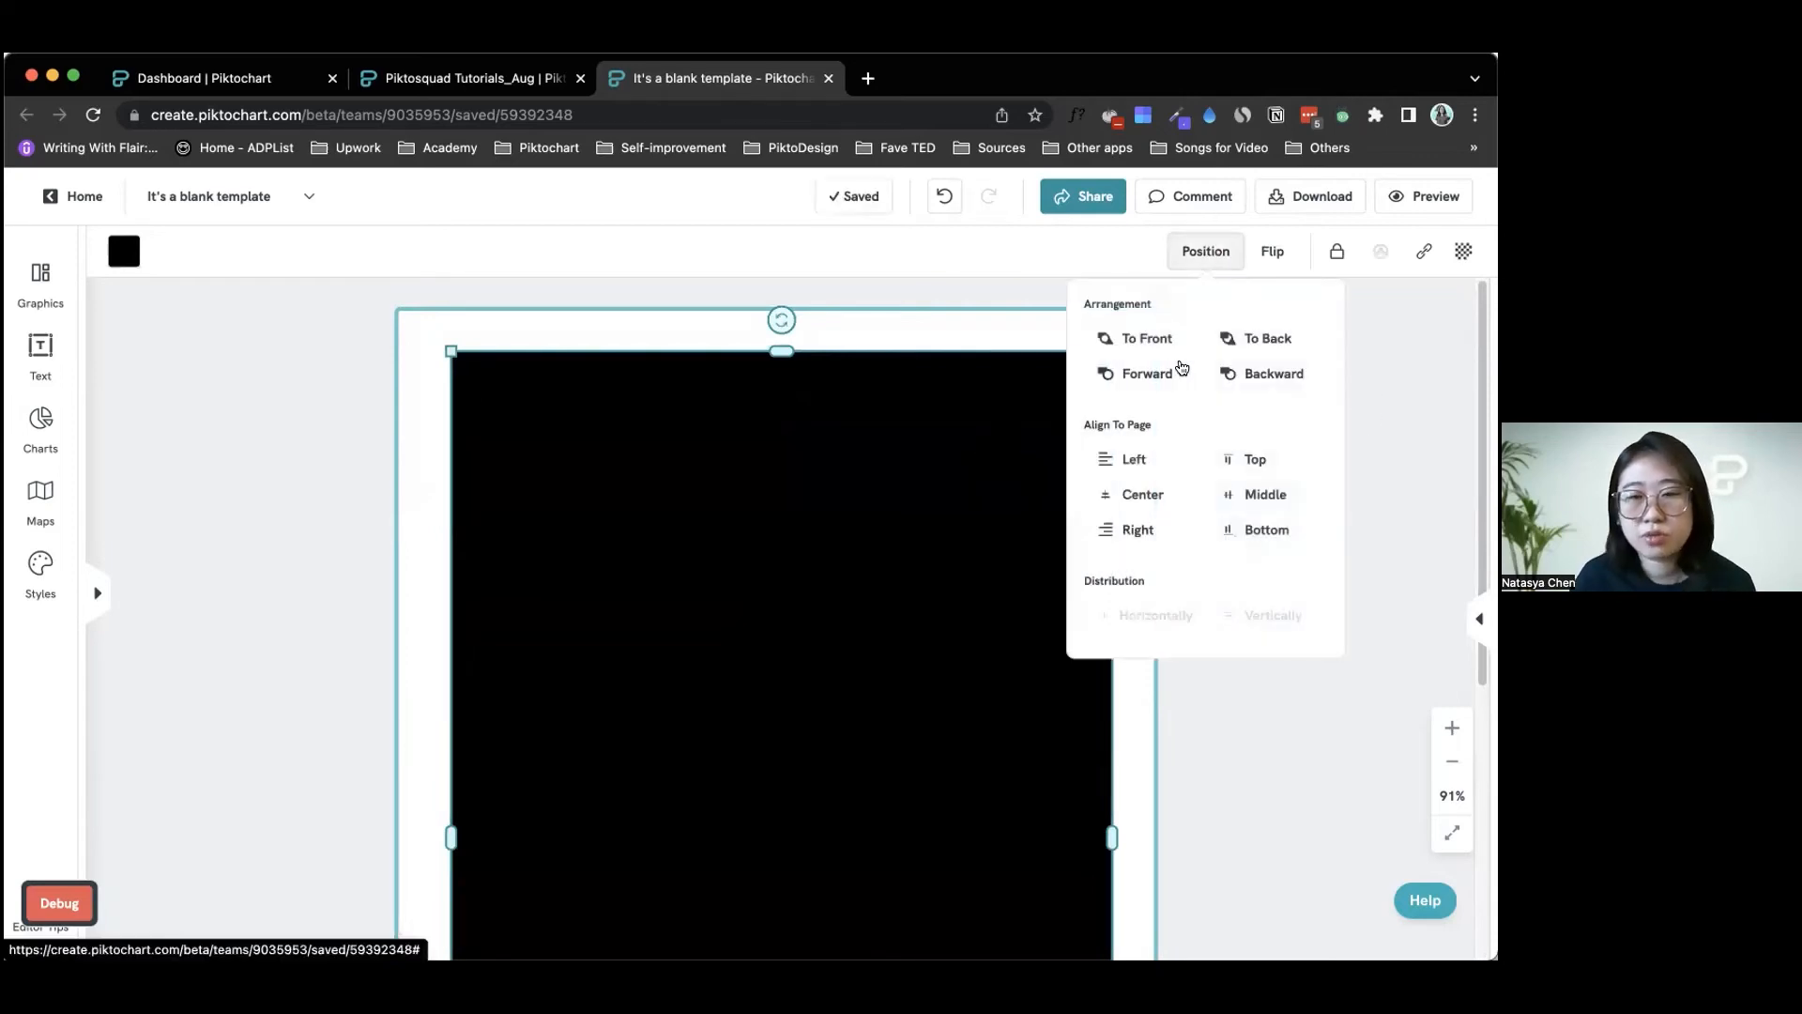
click(1123, 502)
click(1220, 498)
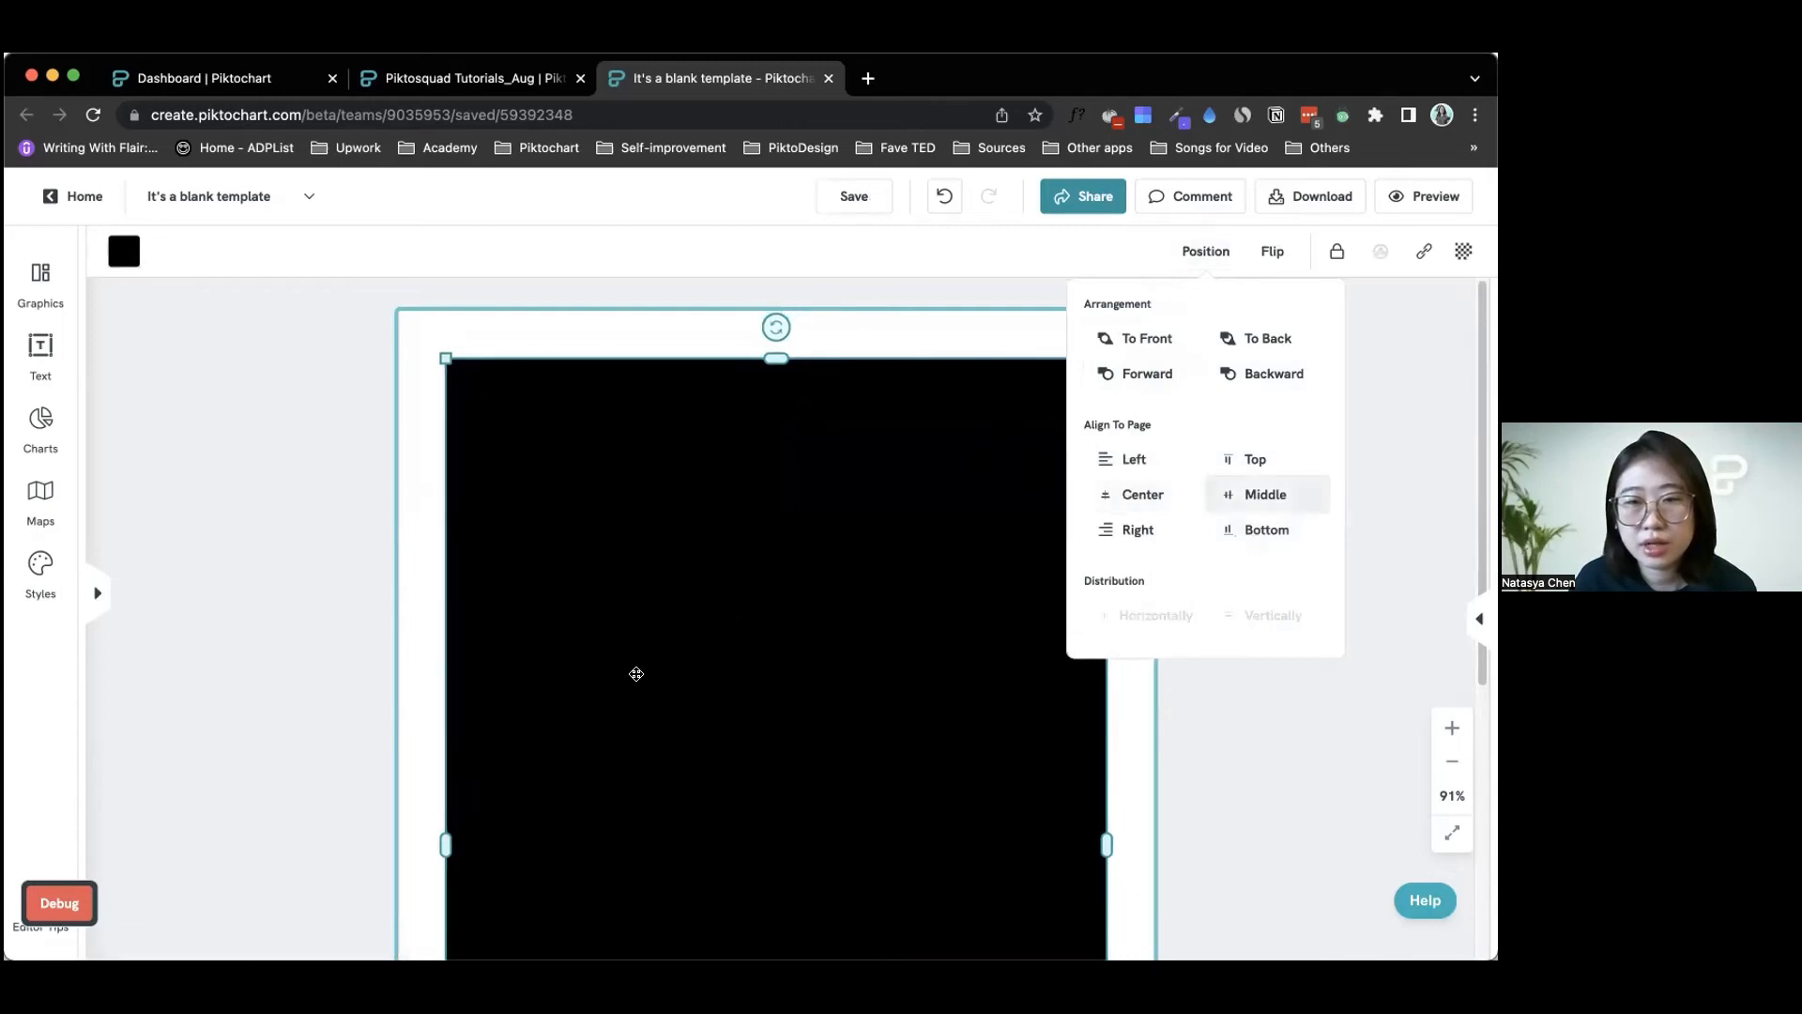
click(801, 608)
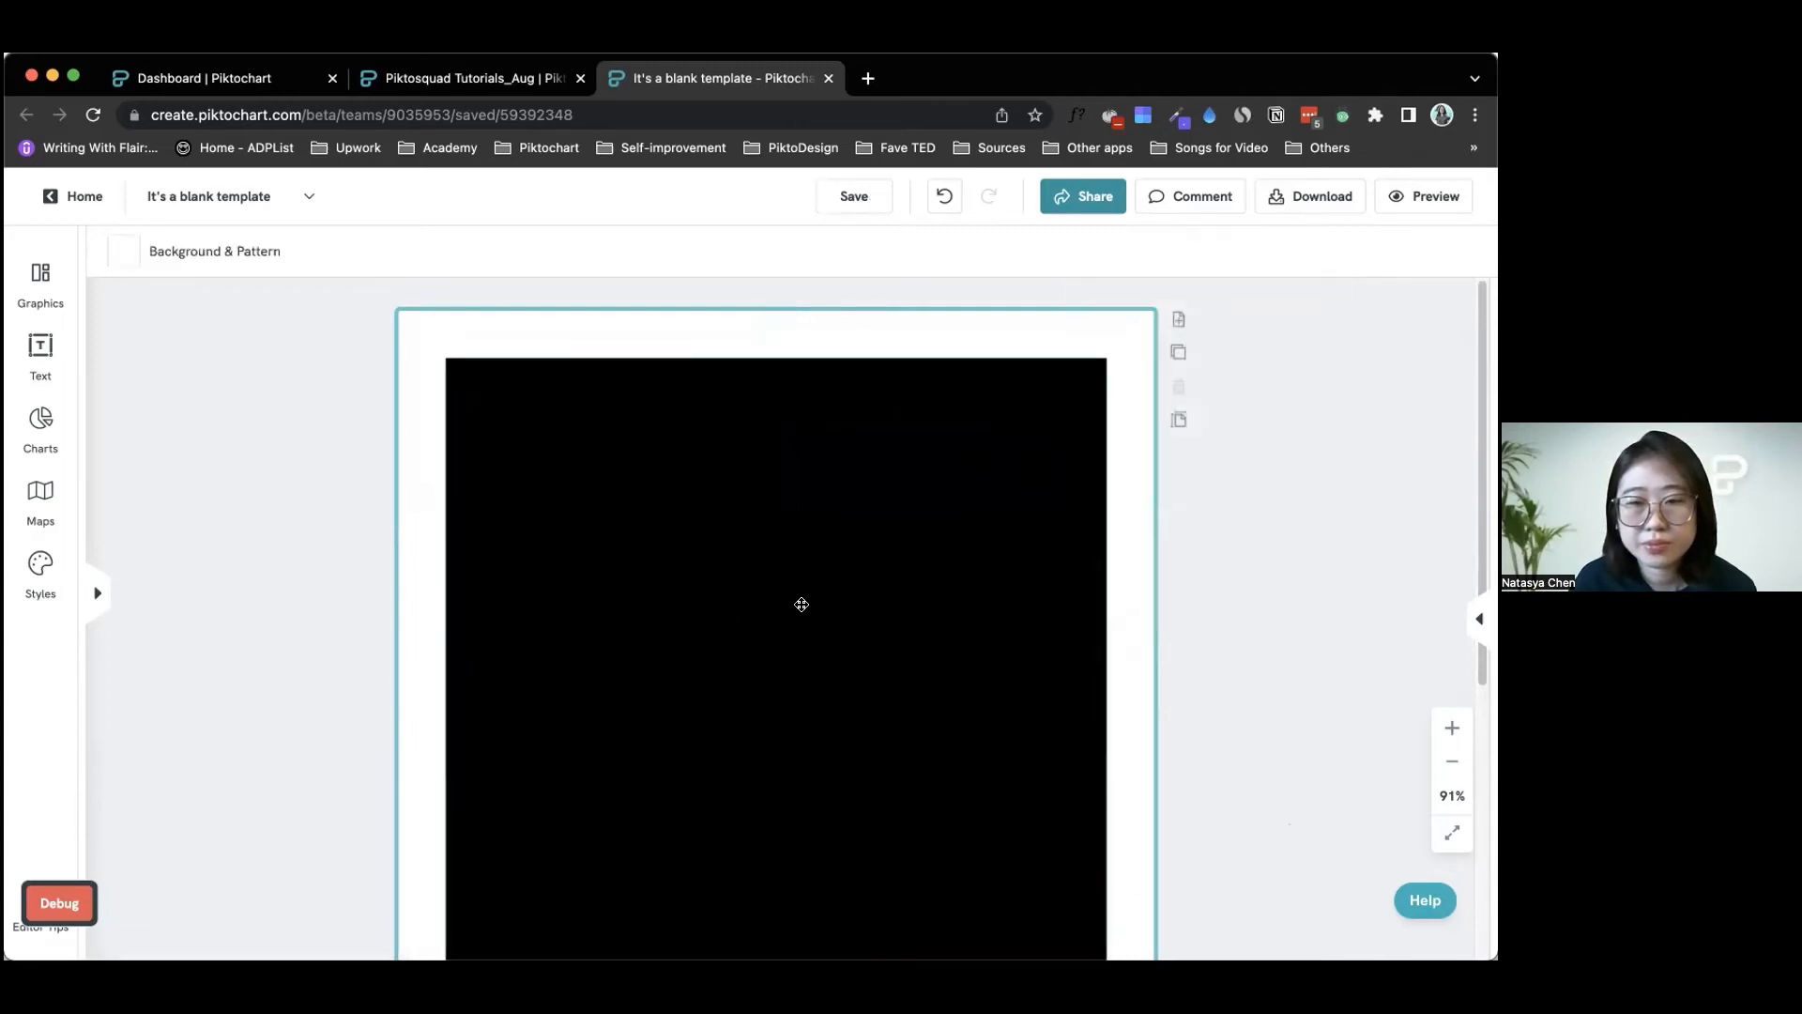
Step: Inspect the white margins around the black rectangle along the length of the page
click(1035, 695)
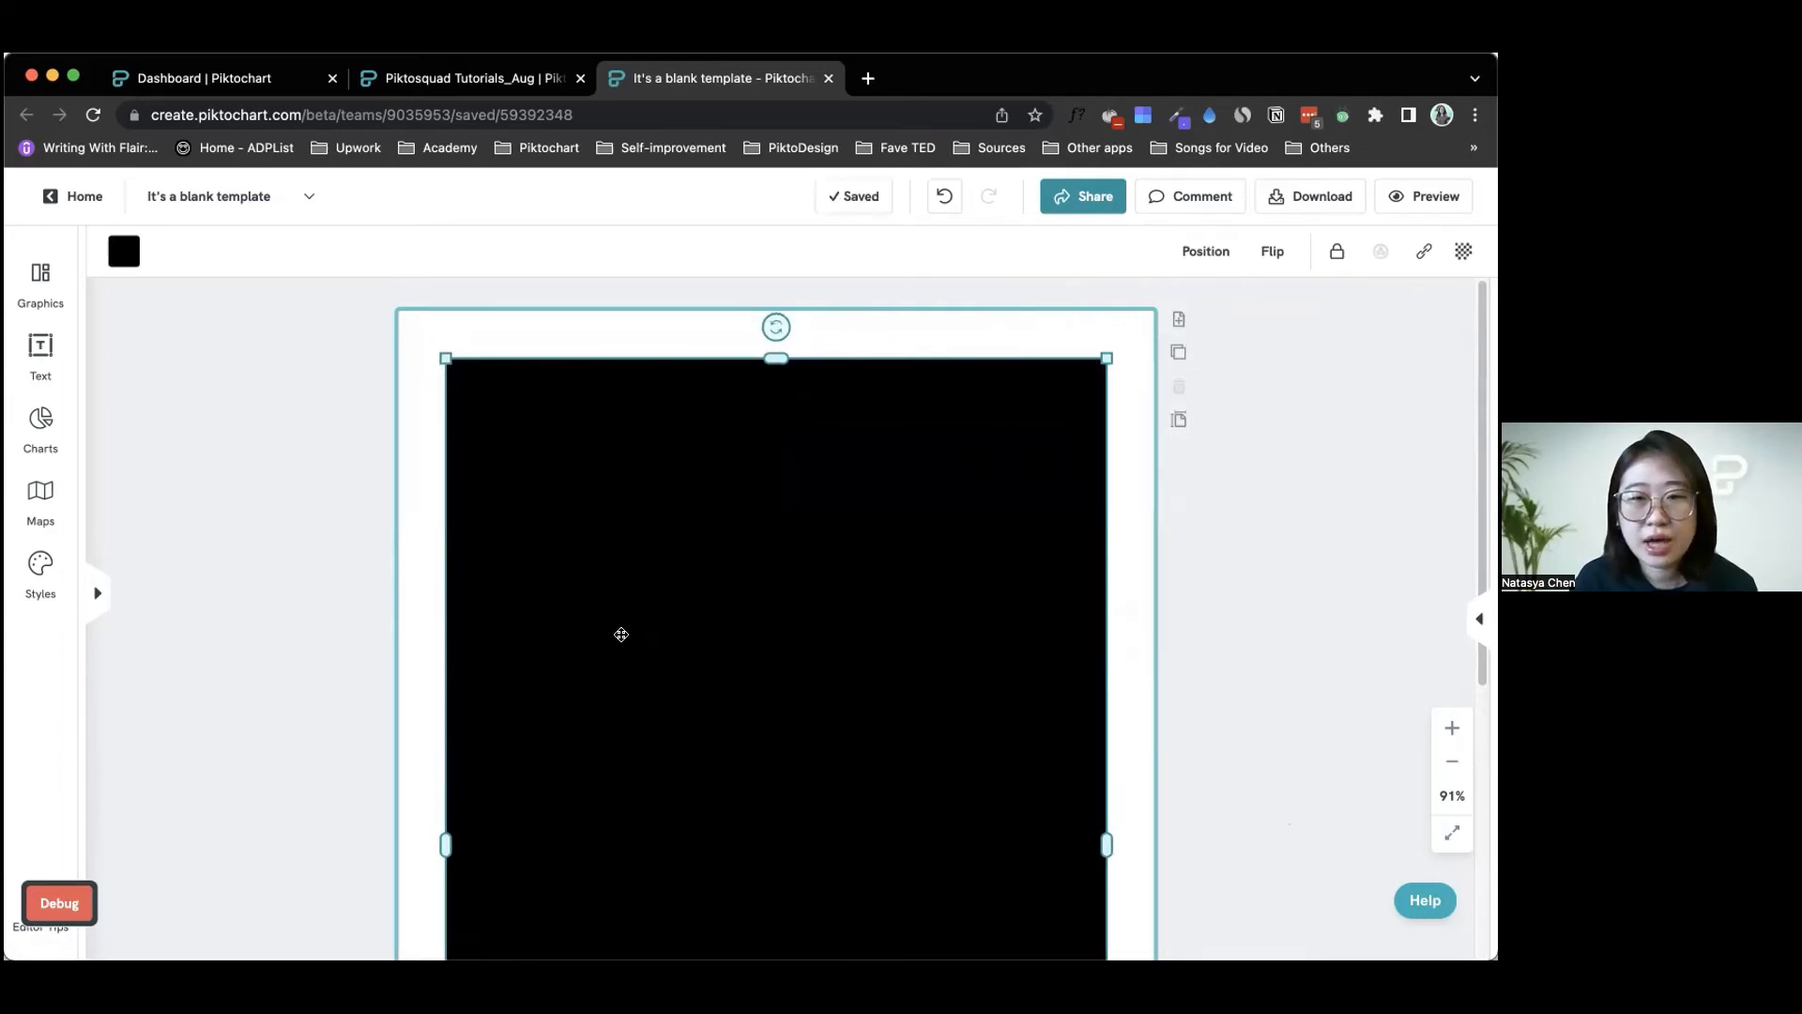
scroll(886, 812, down, 3)
scroll(886, 811, down, 5)
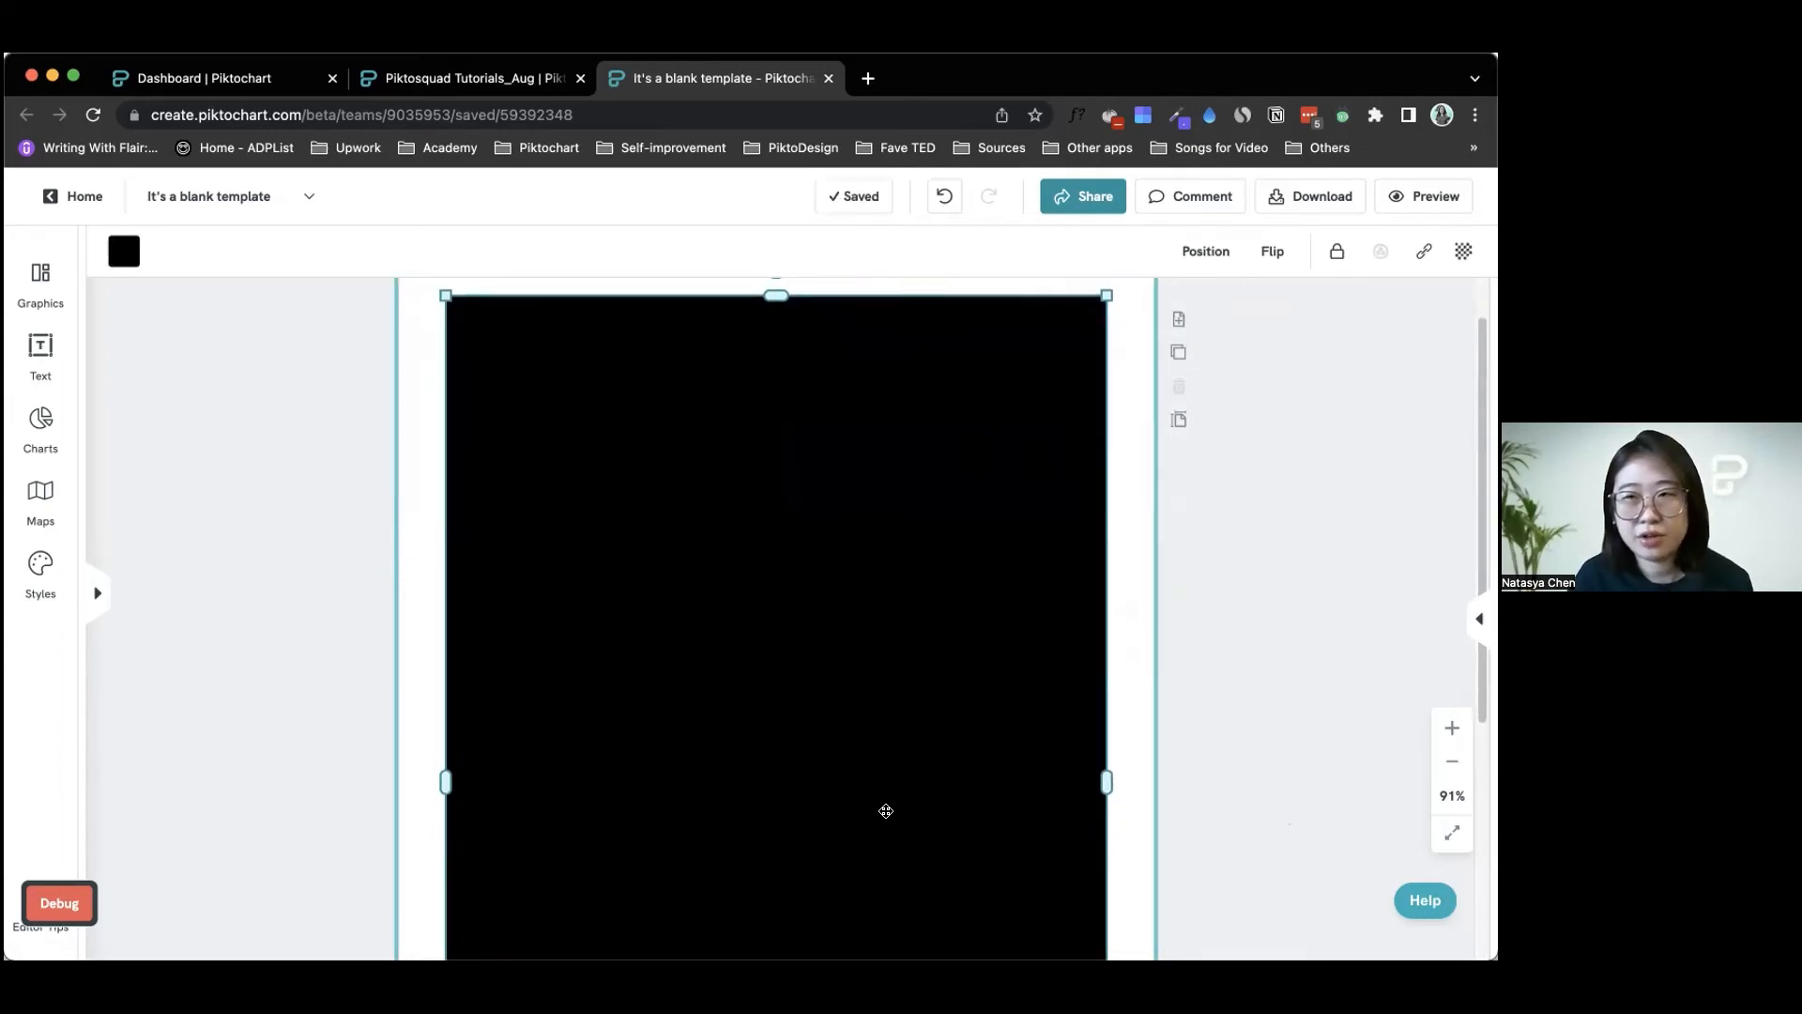
scroll(884, 811, down, 3)
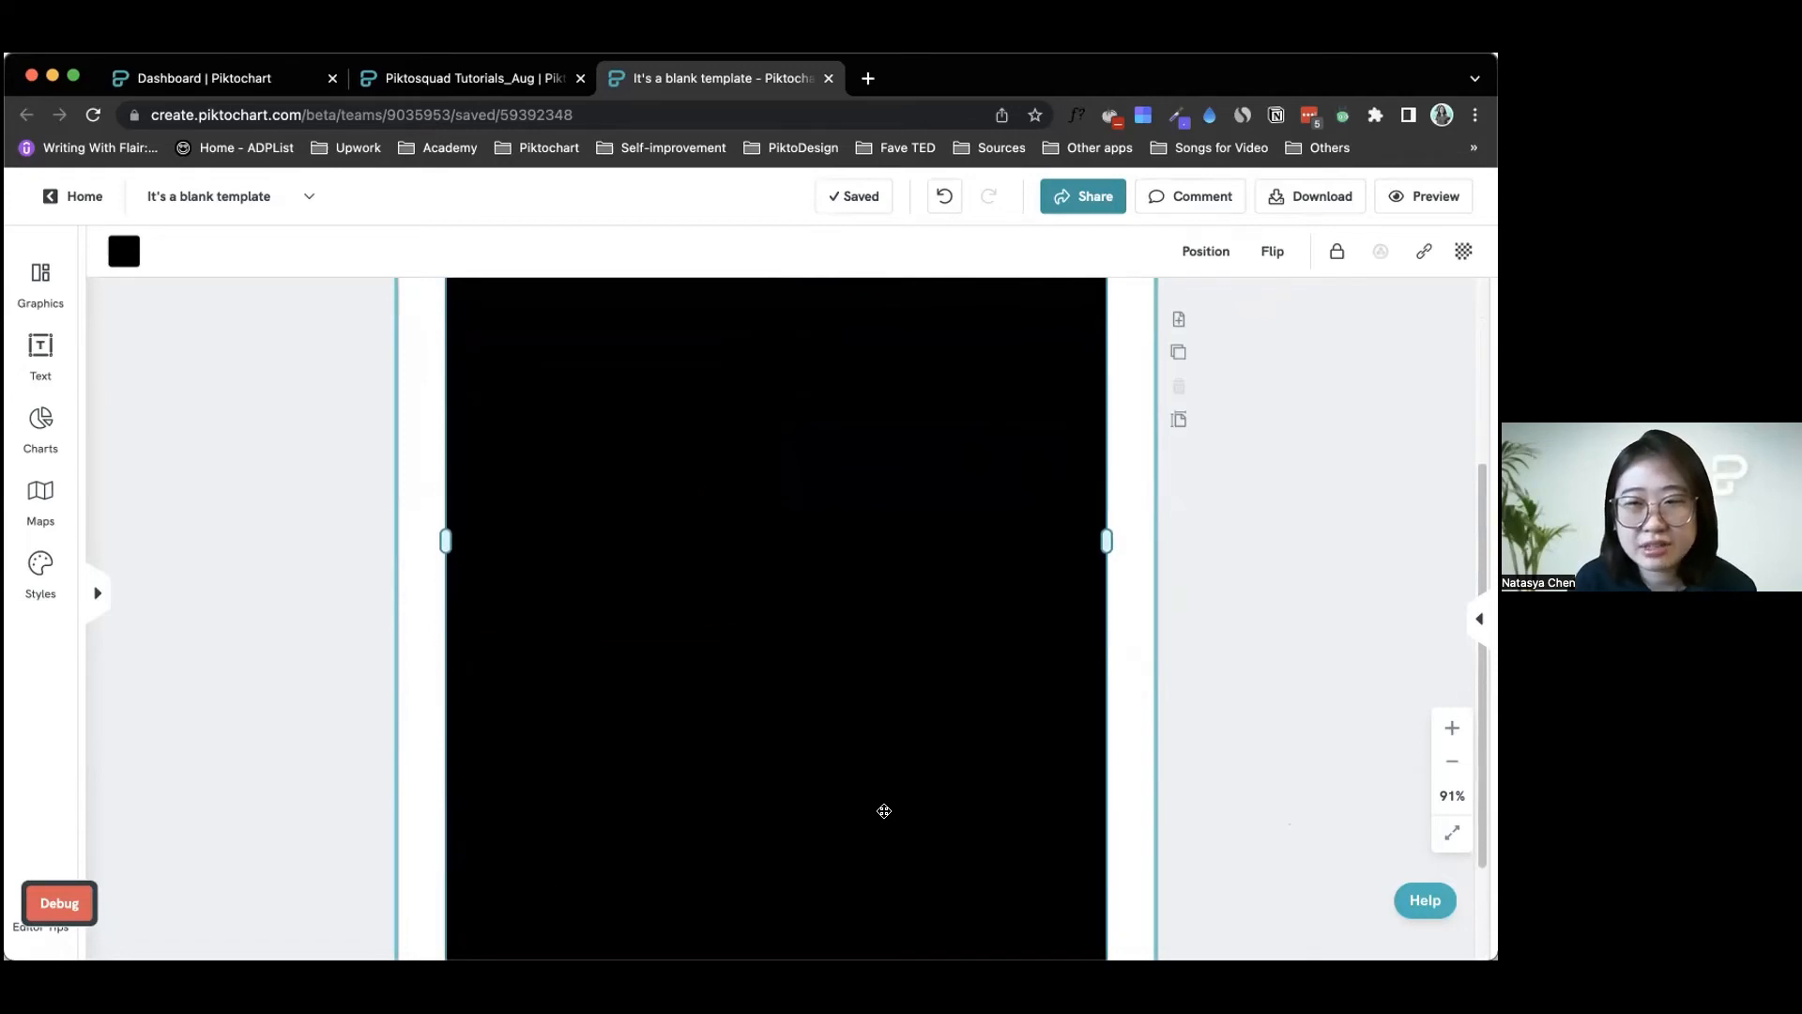
scroll(884, 811, up, 9)
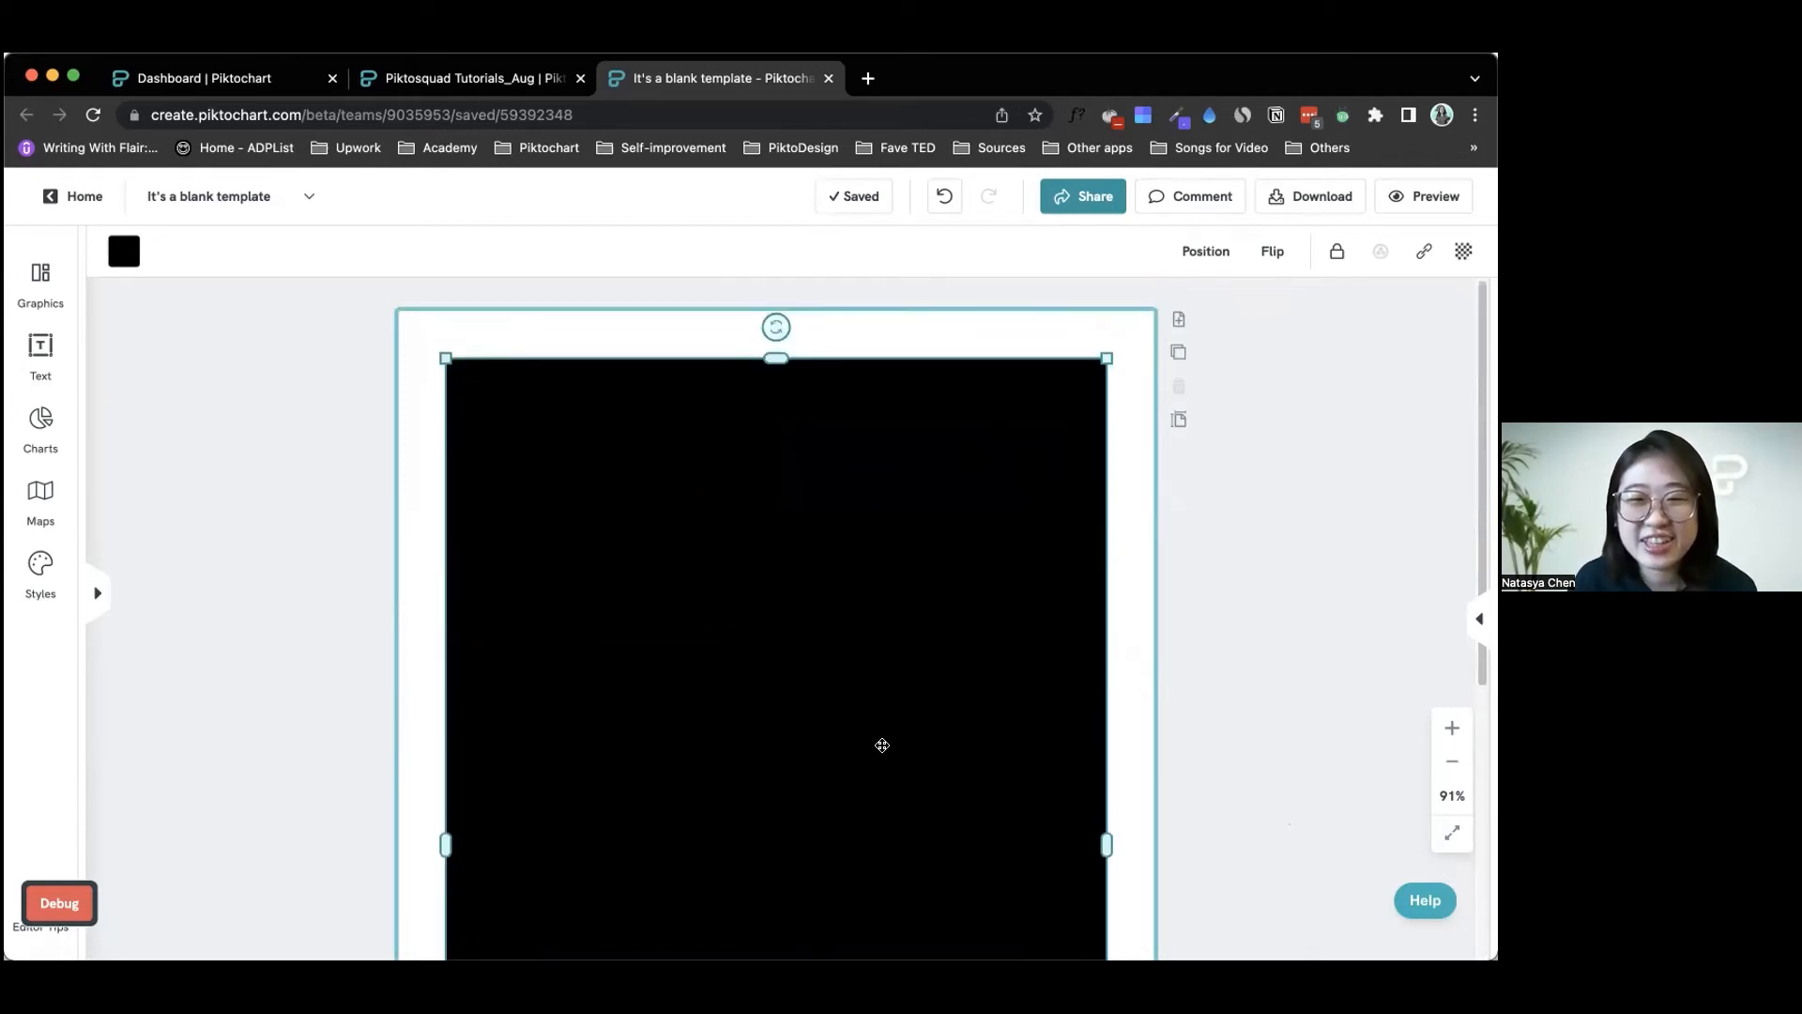
click(1130, 621)
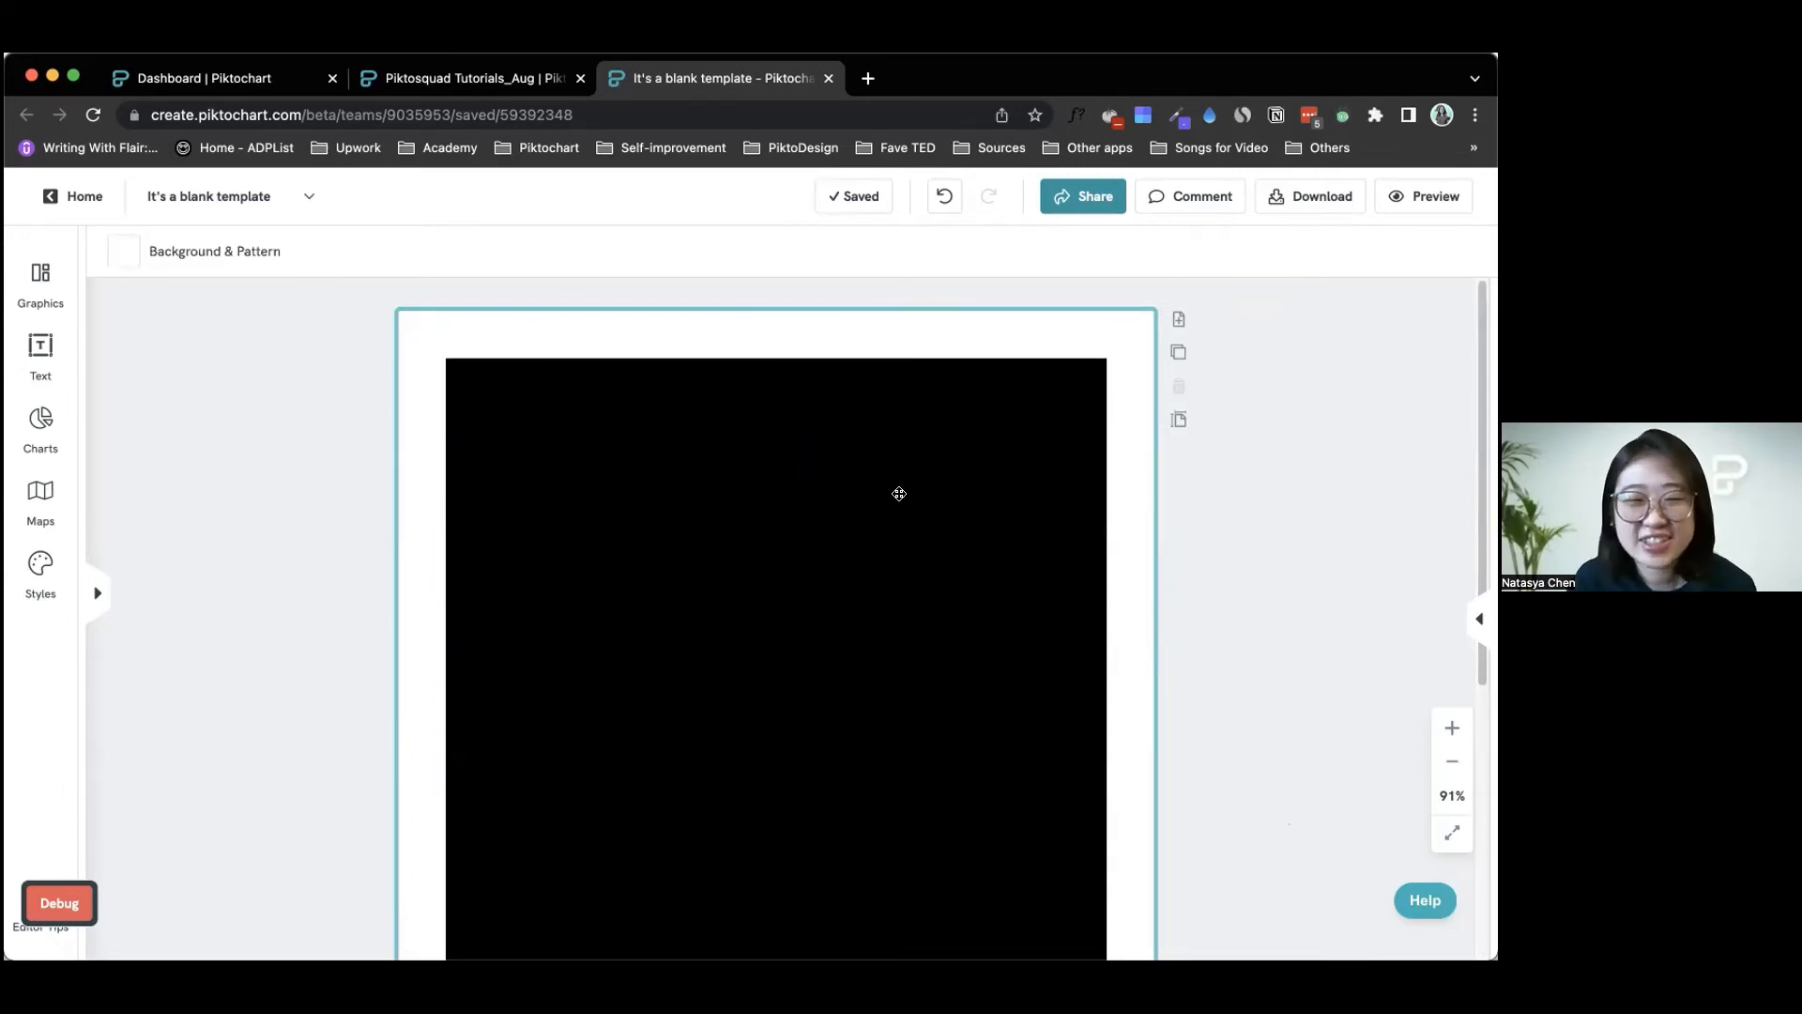
Step: Fill the black rectangle with the recent teal color #02B4BA
click(1047, 520)
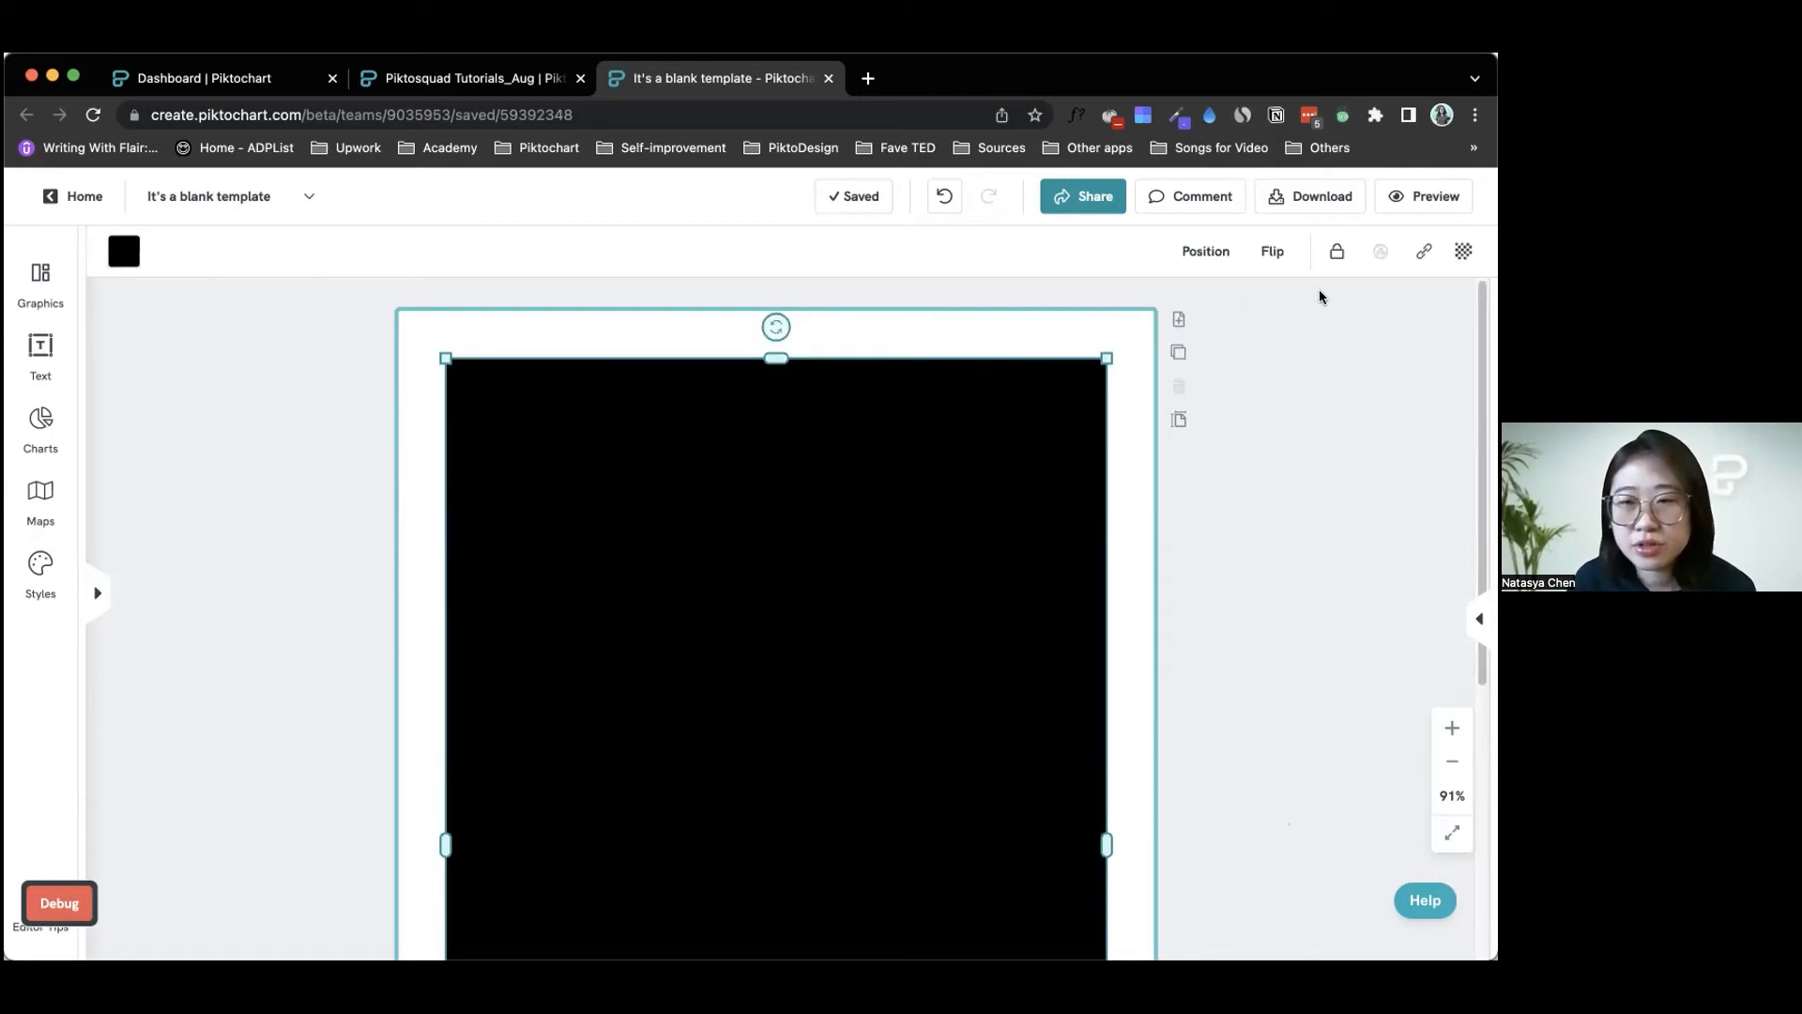
click(124, 251)
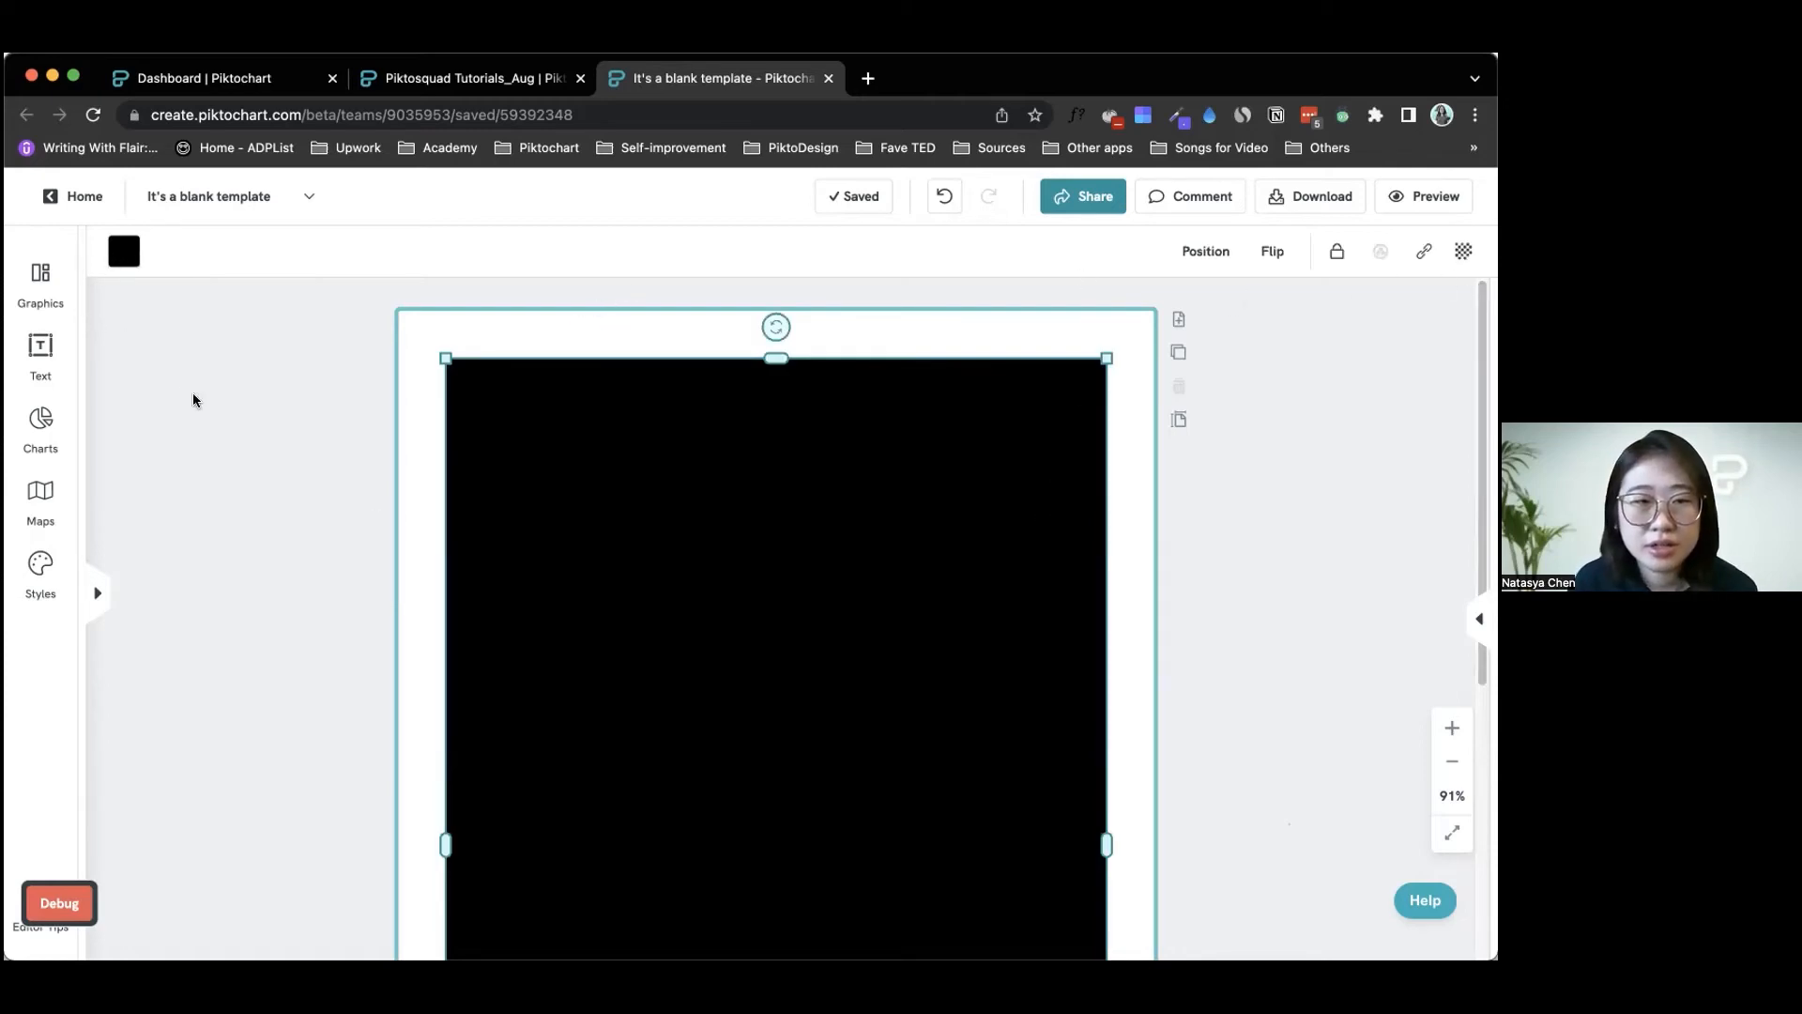
click(213, 384)
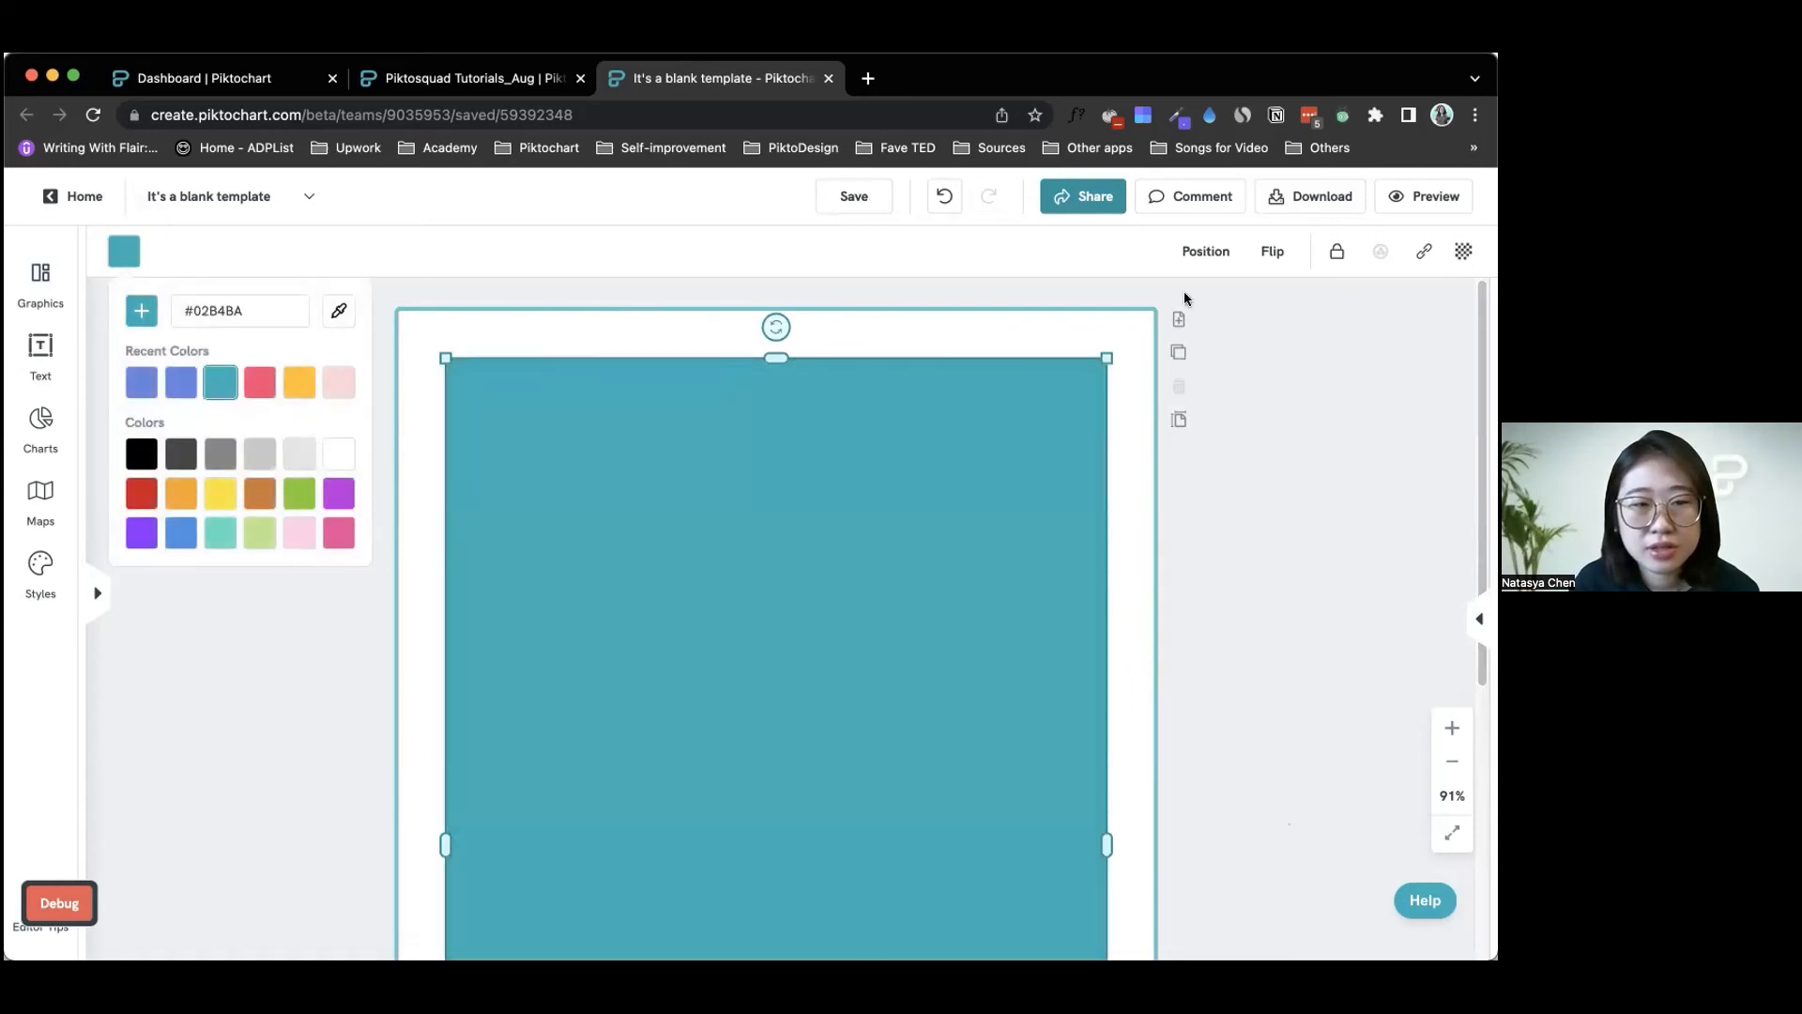
click(1416, 297)
Step: Lower the teal rectangle's opacity until it is a very pale tint over the page
click(685, 529)
click(1464, 251)
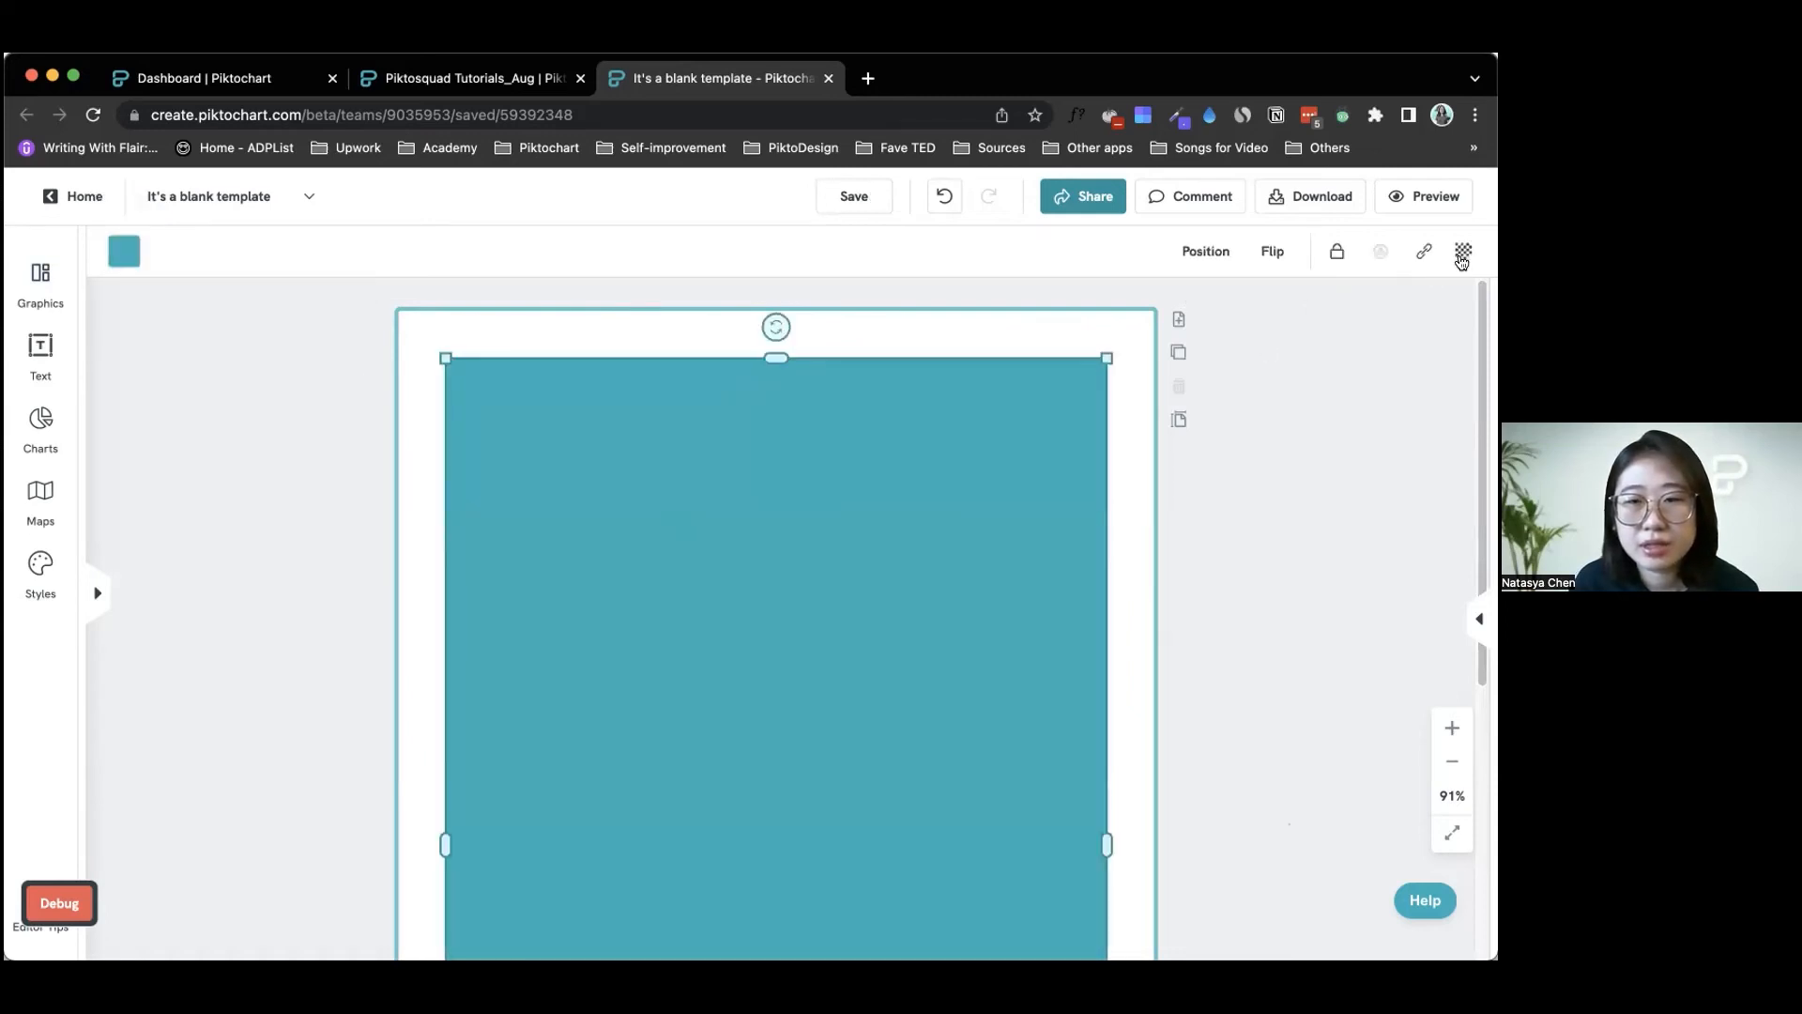
drag(1326, 315, 1311, 318)
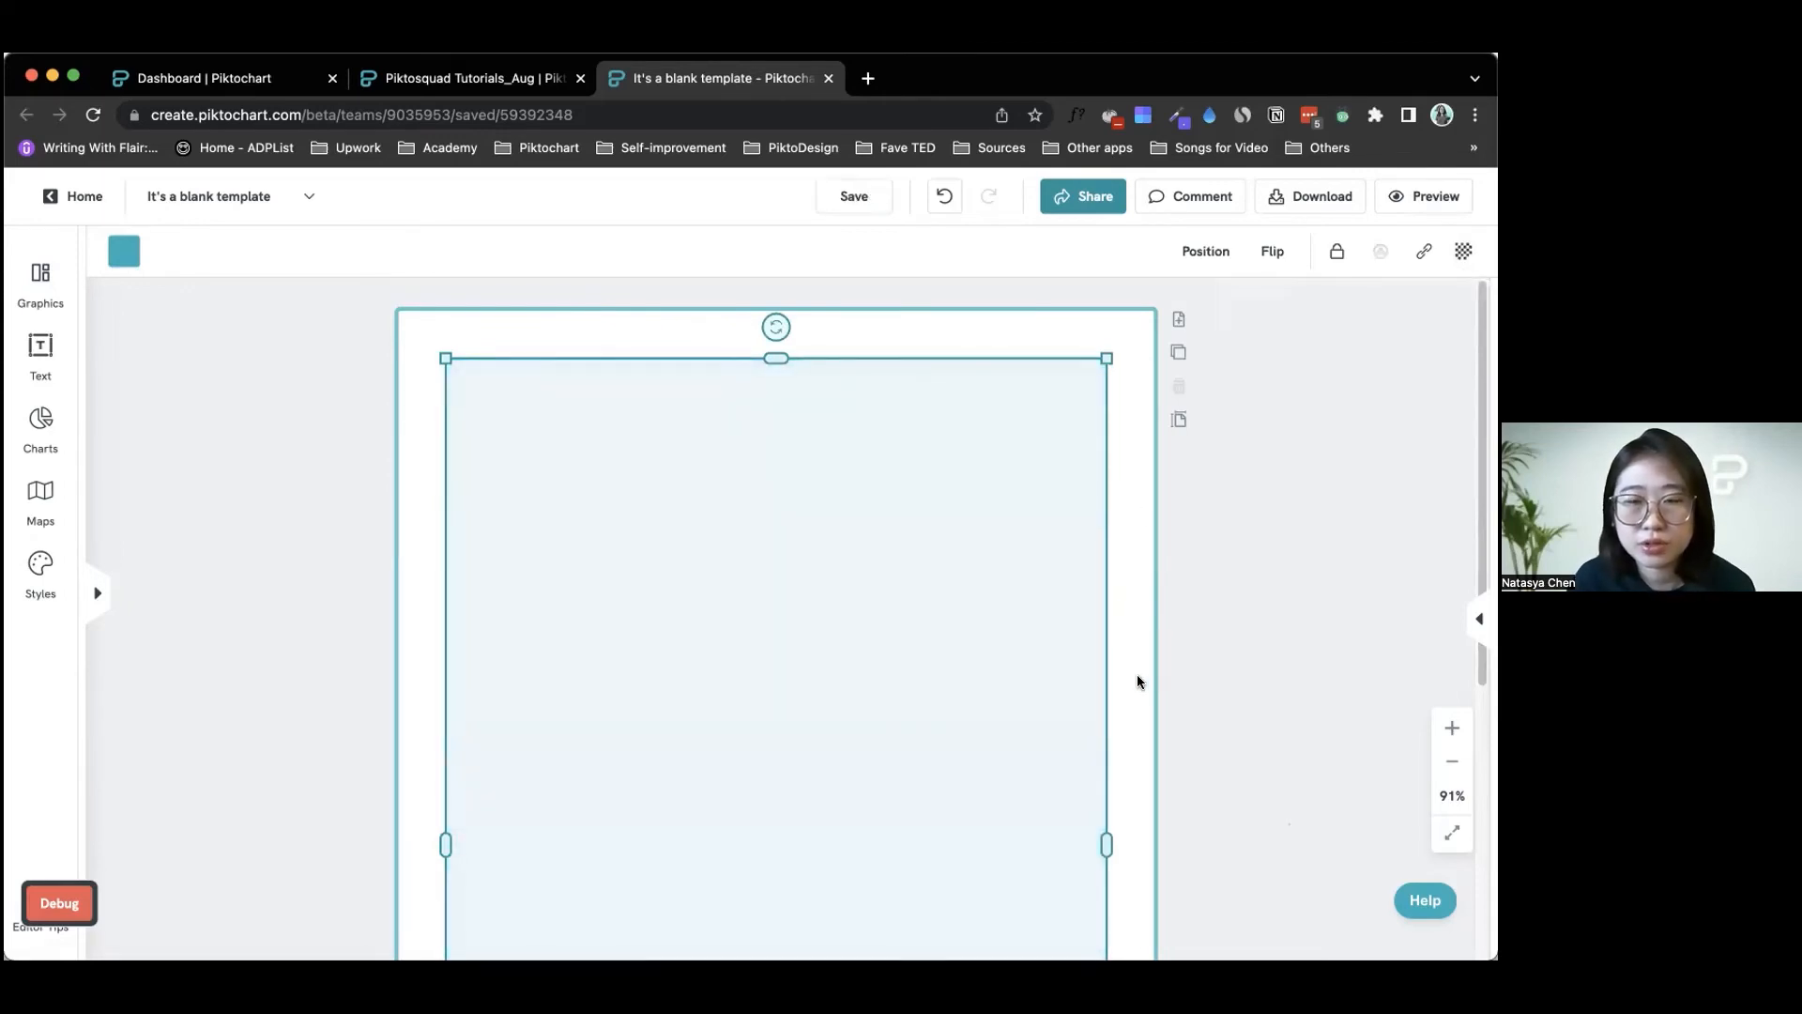
click(435, 790)
Step: Add the orange briefcase icon from the graphics library to the middle of the pale rectangle
click(109, 600)
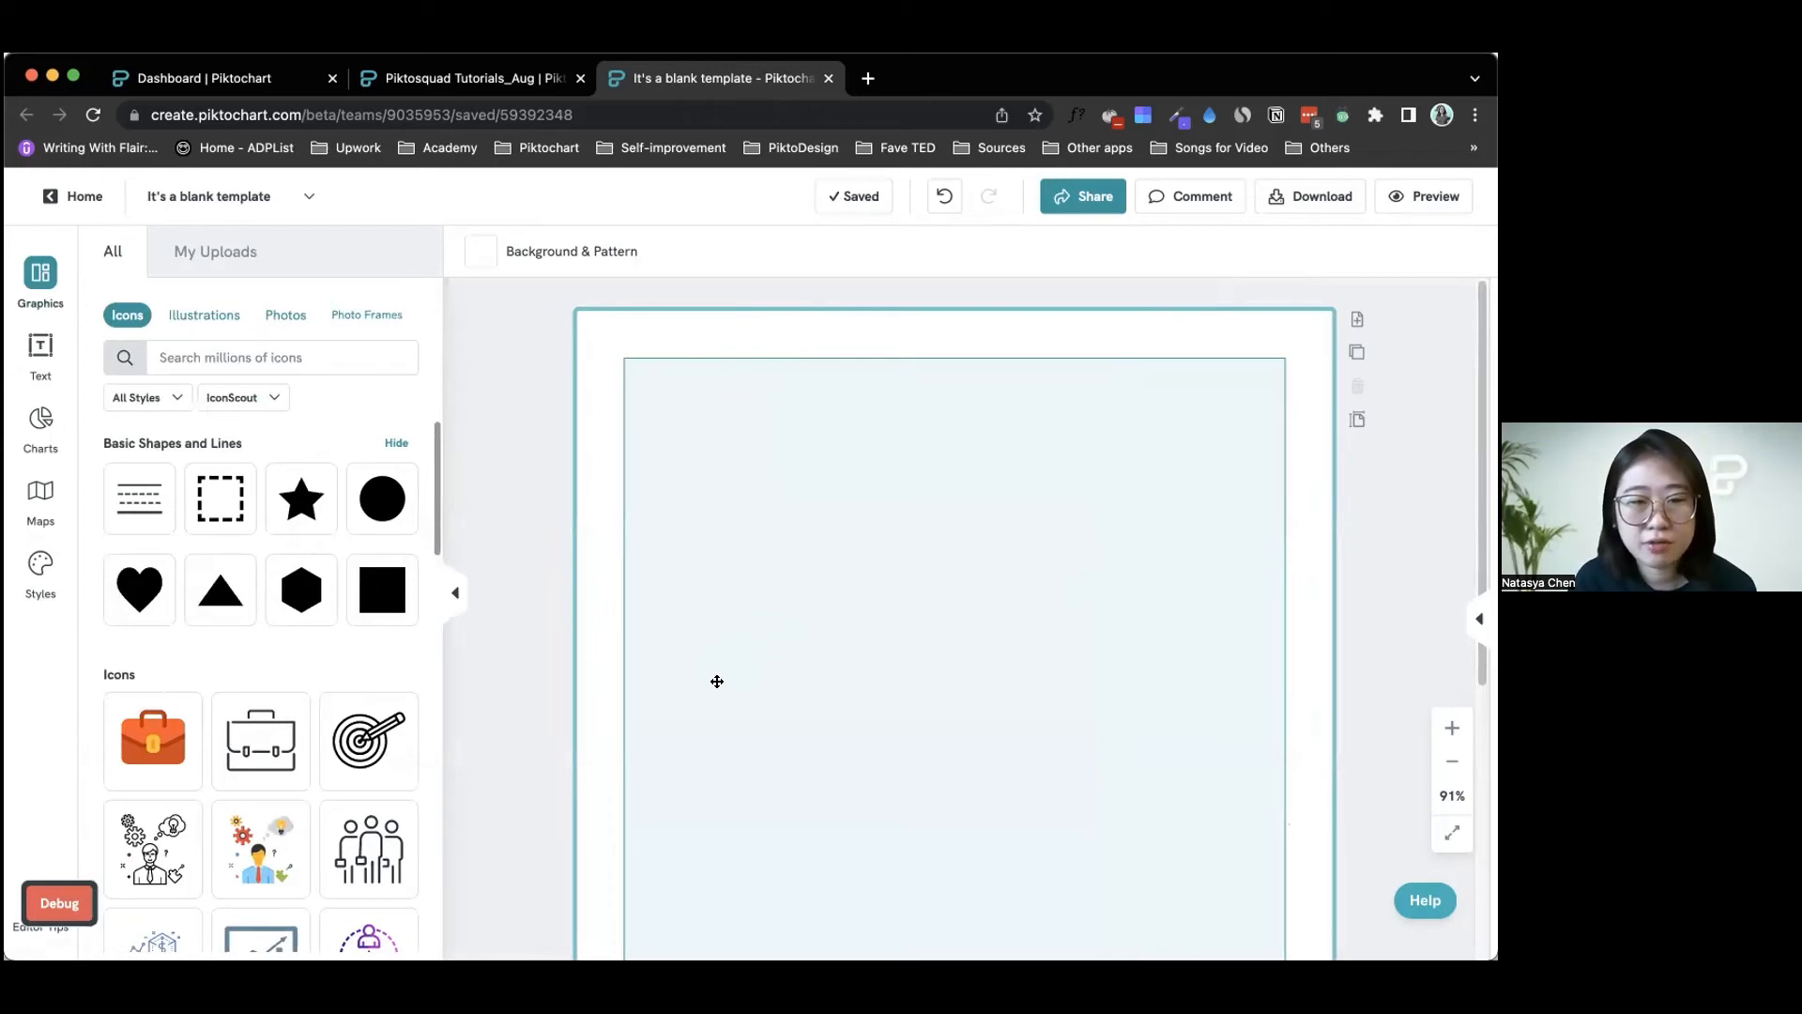
scroll(717, 680, down, 2)
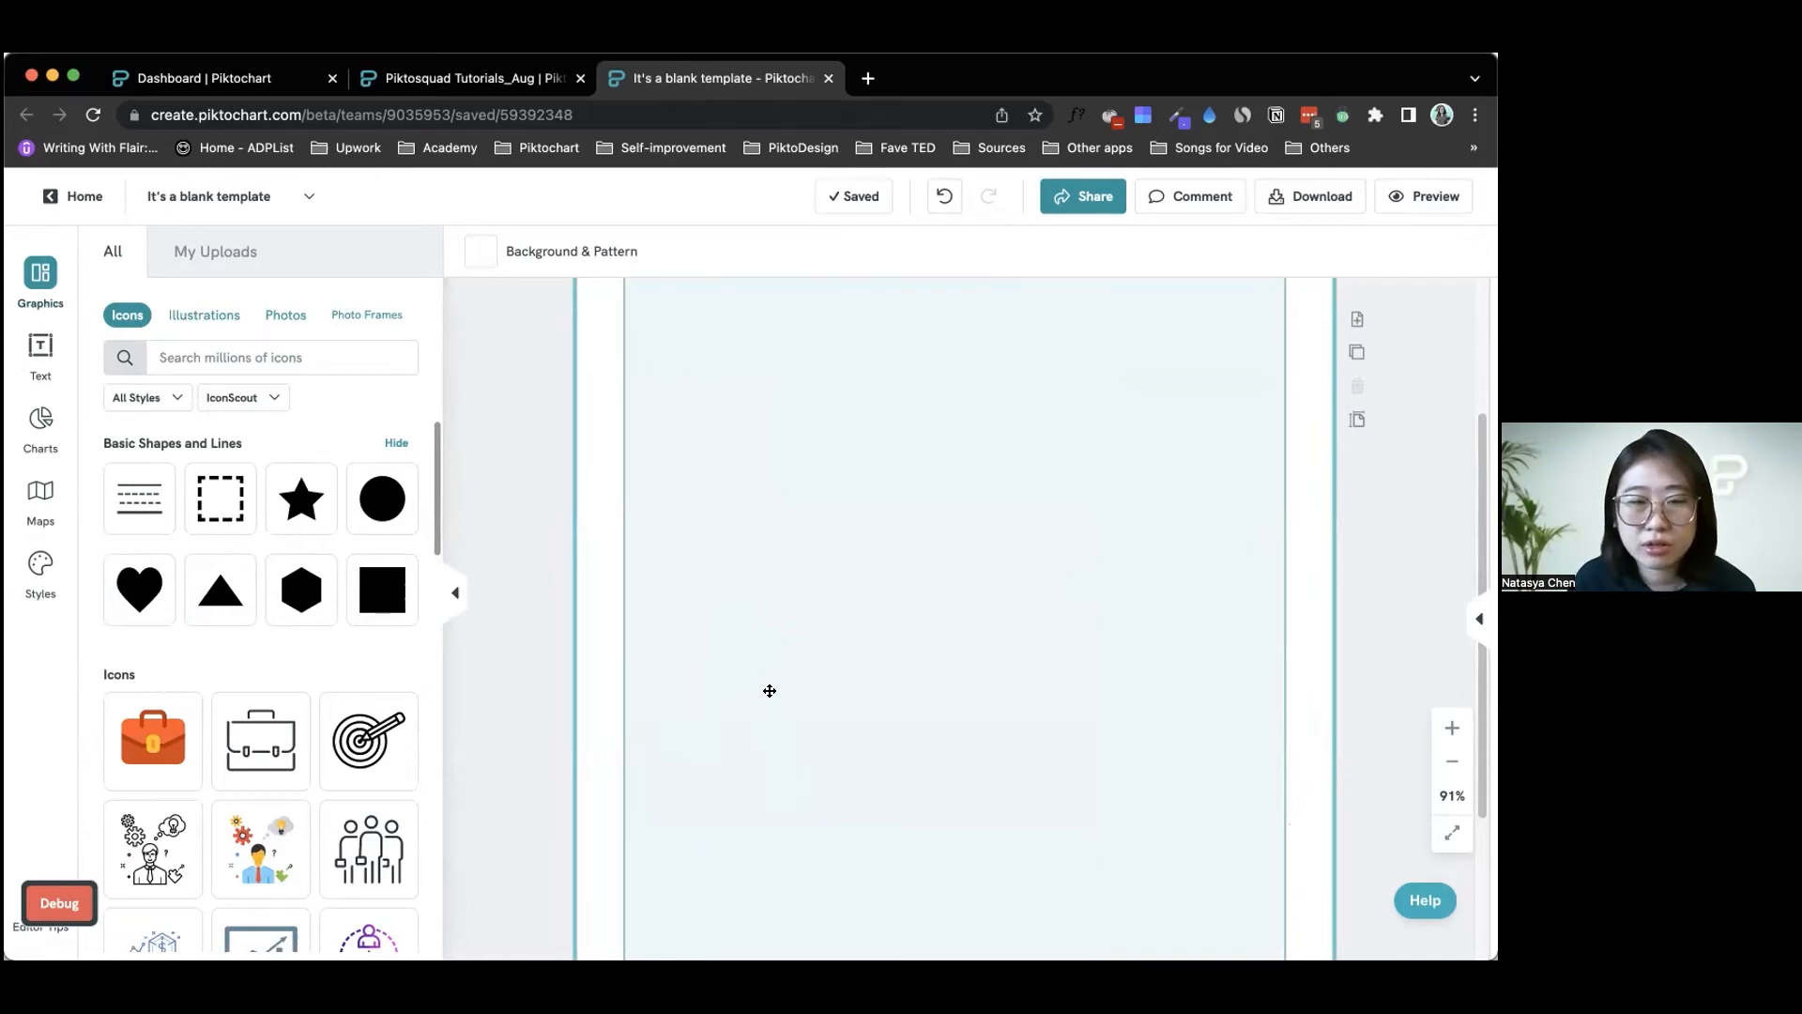
click(165, 754)
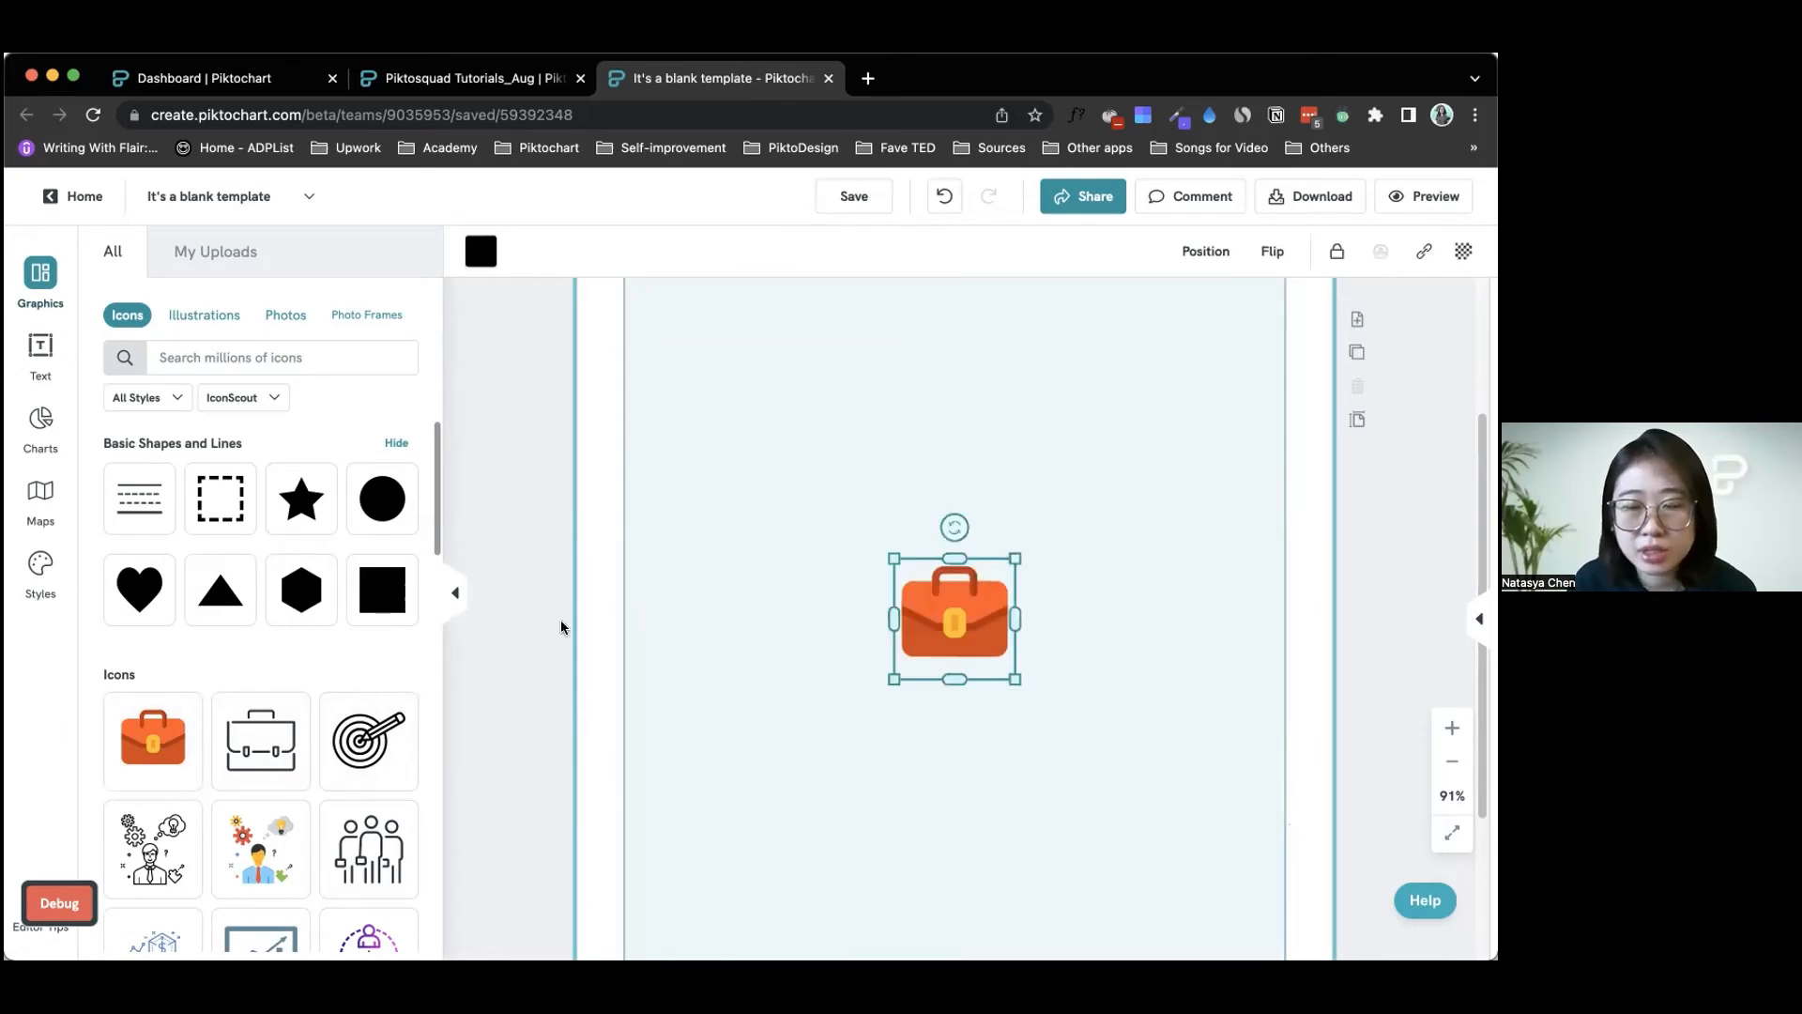
click(1032, 632)
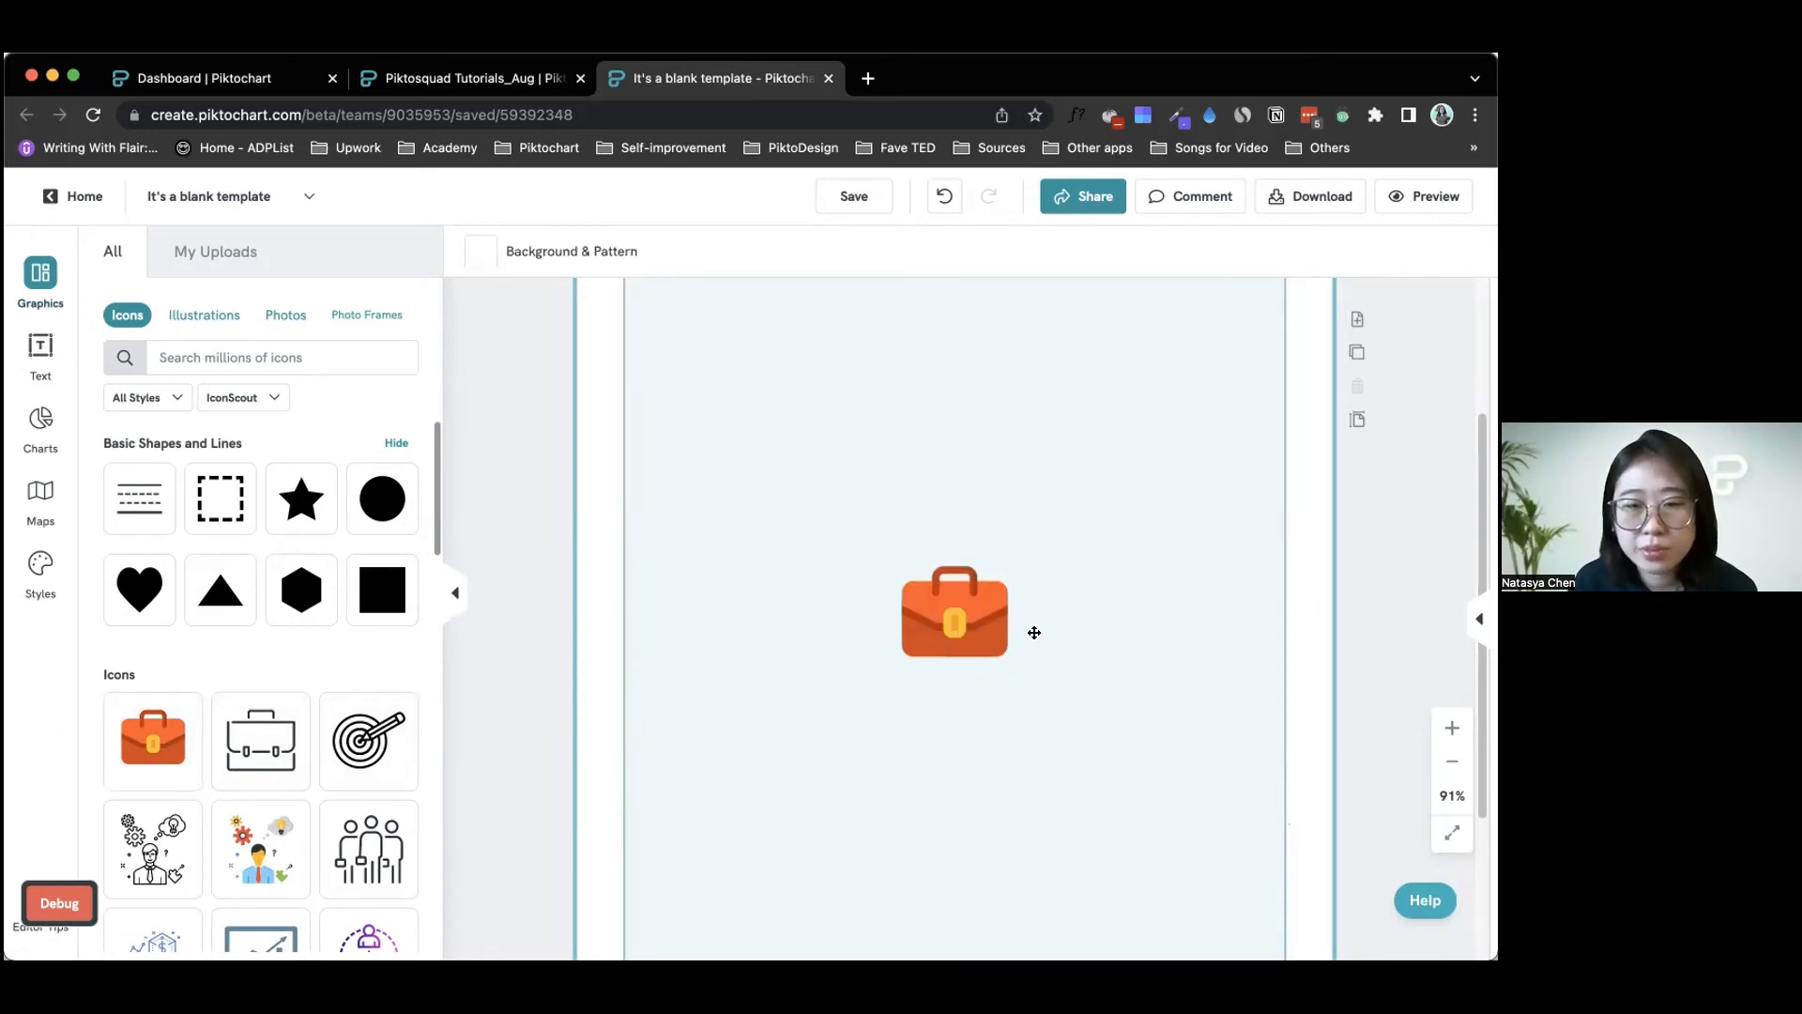
Step: Move the briefcase icon to the left edge of the pale rectangle
click(942, 654)
drag(730, 571, 665, 544)
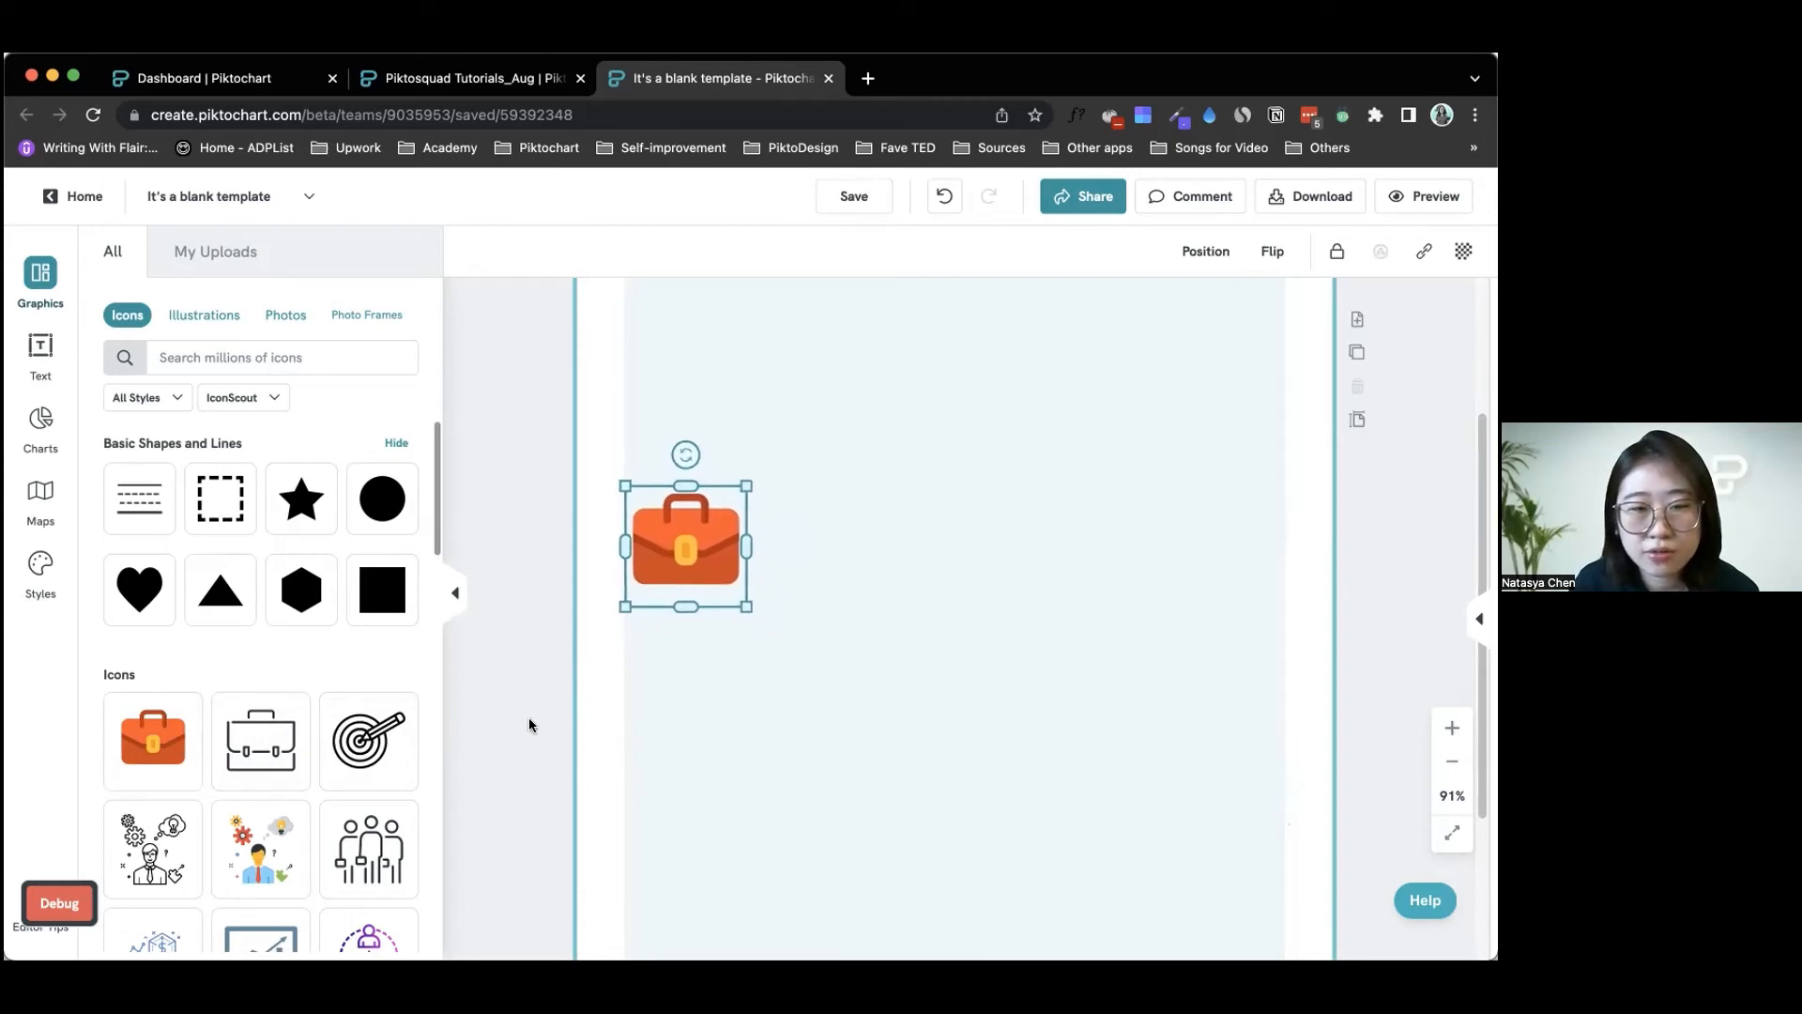
click(616, 626)
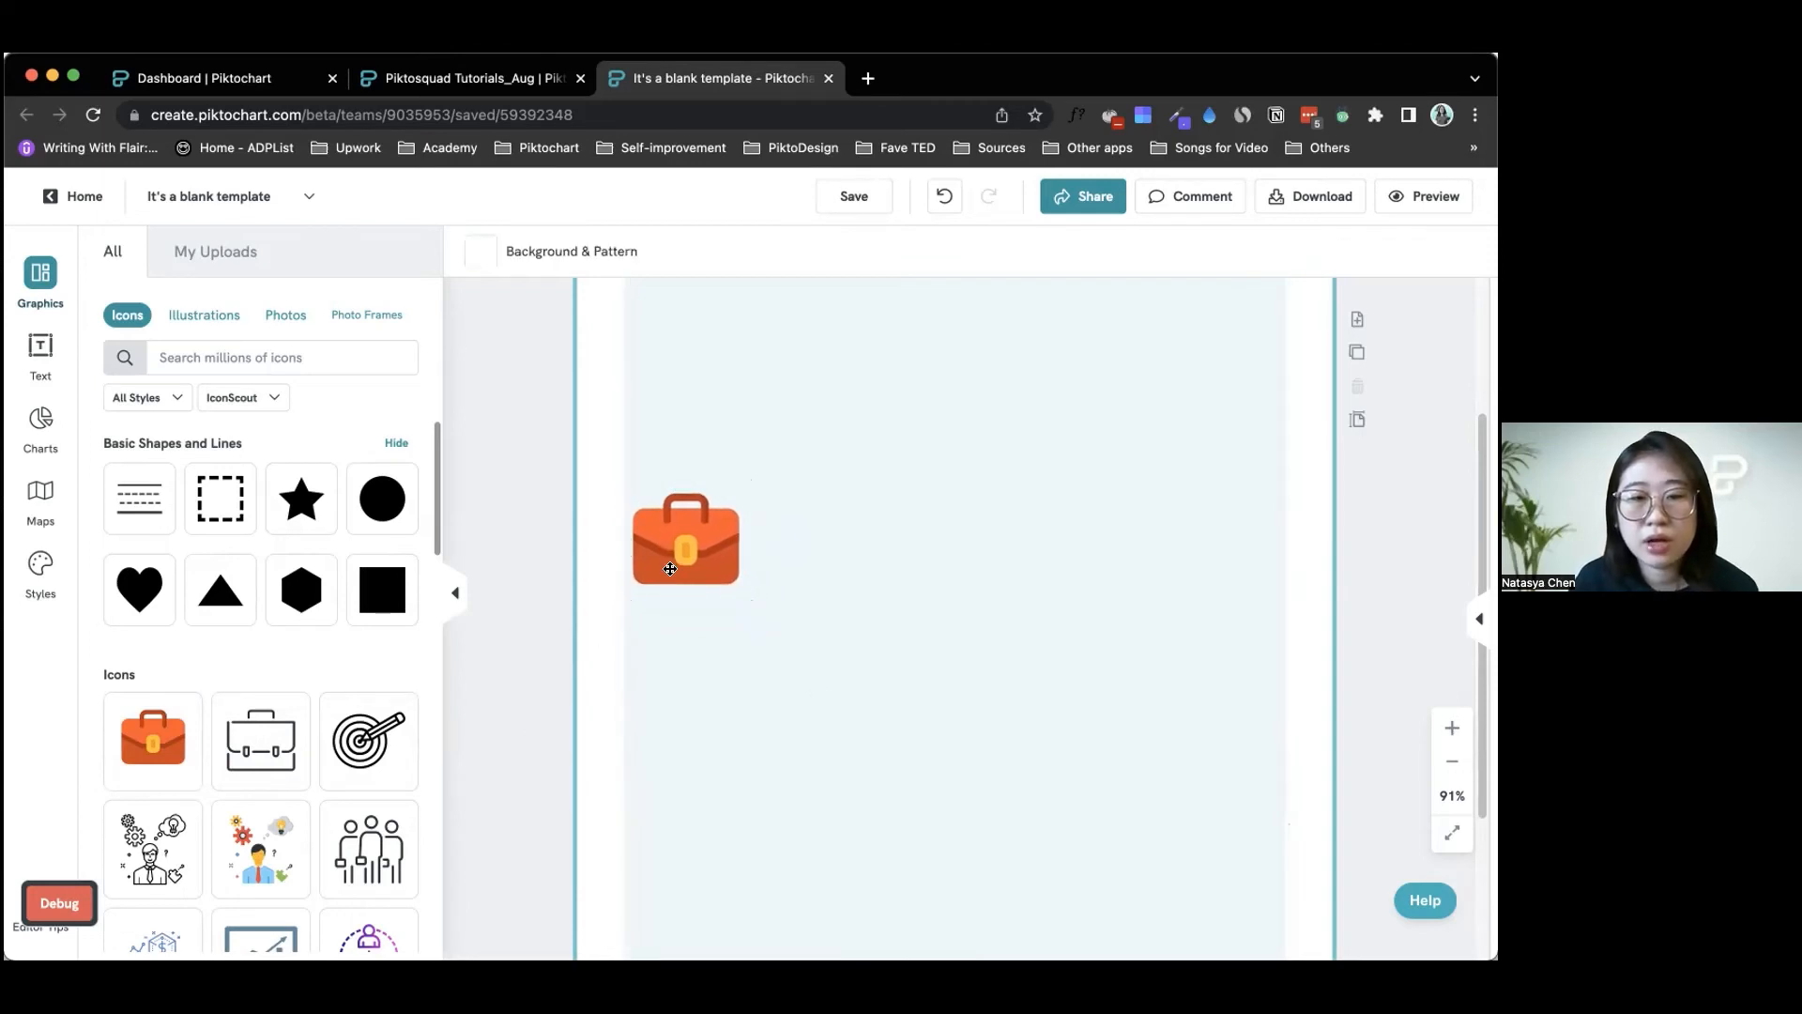
Step: Move the briefcase icon inward, select it together with the pale rectangle and left-align the two
click(695, 577)
drag(675, 530, 892, 521)
click(1245, 252)
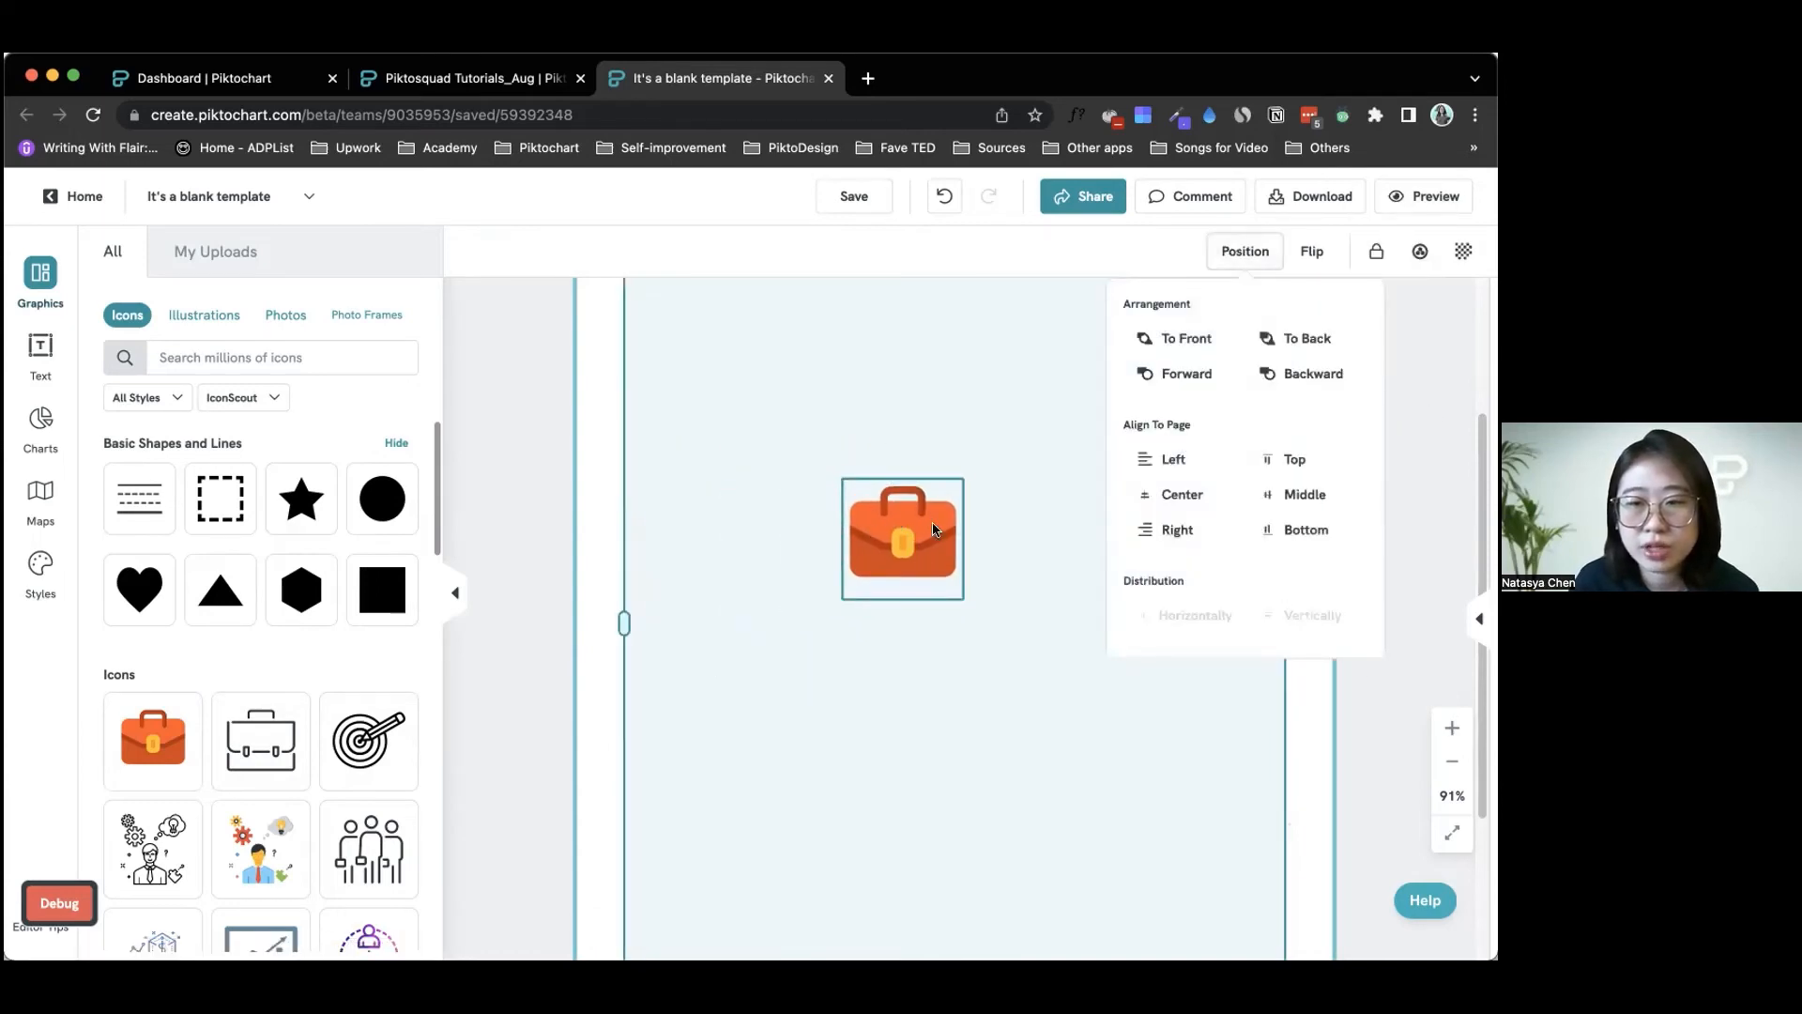
click(1166, 463)
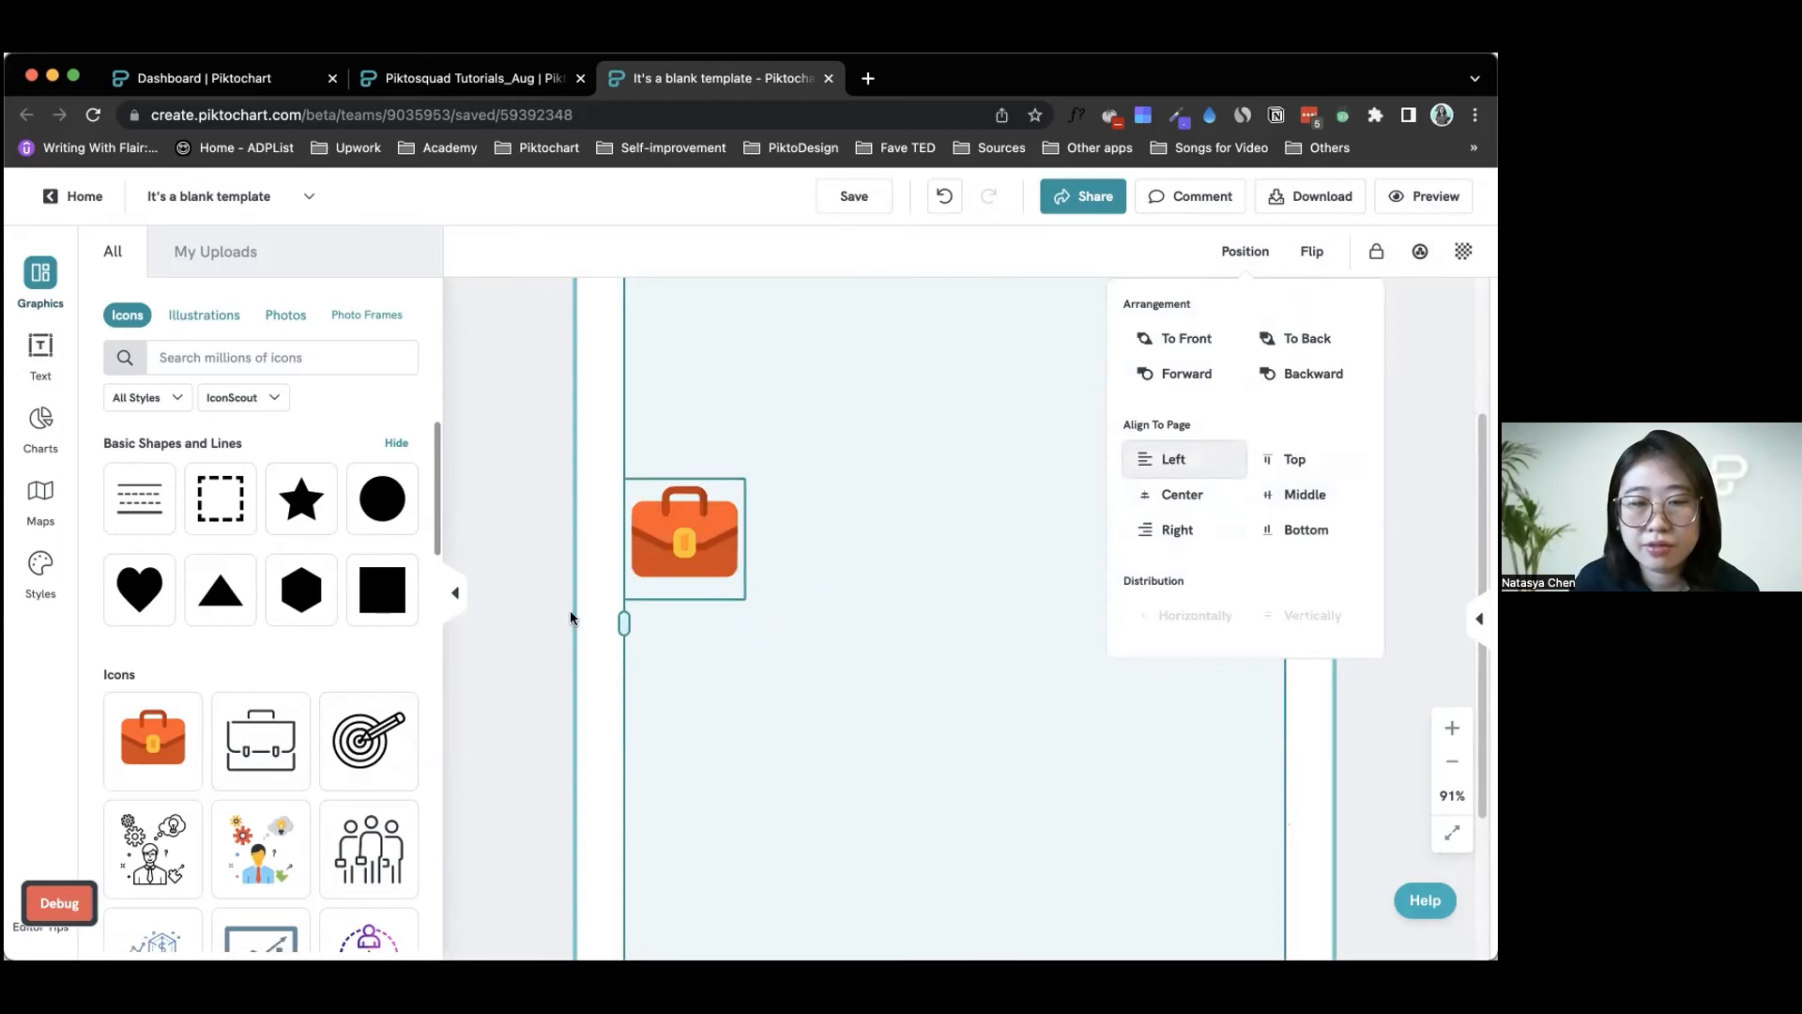
click(611, 541)
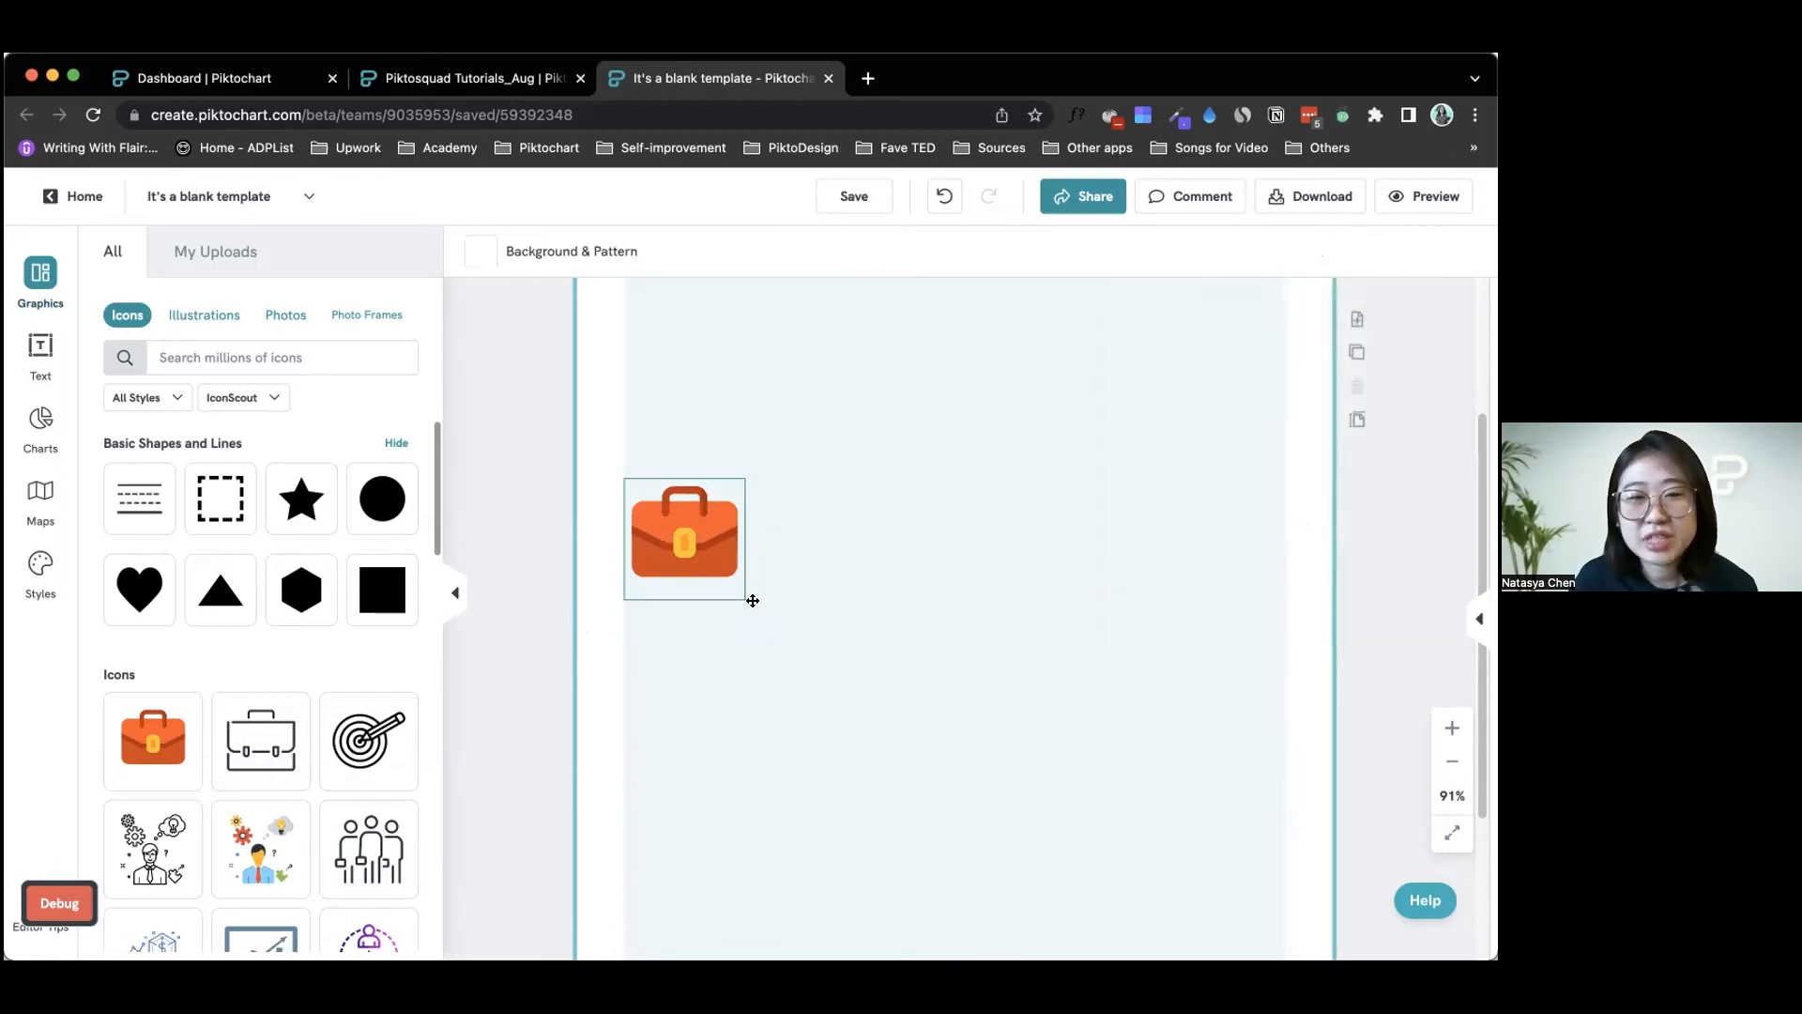
scroll(869, 691, up, 3)
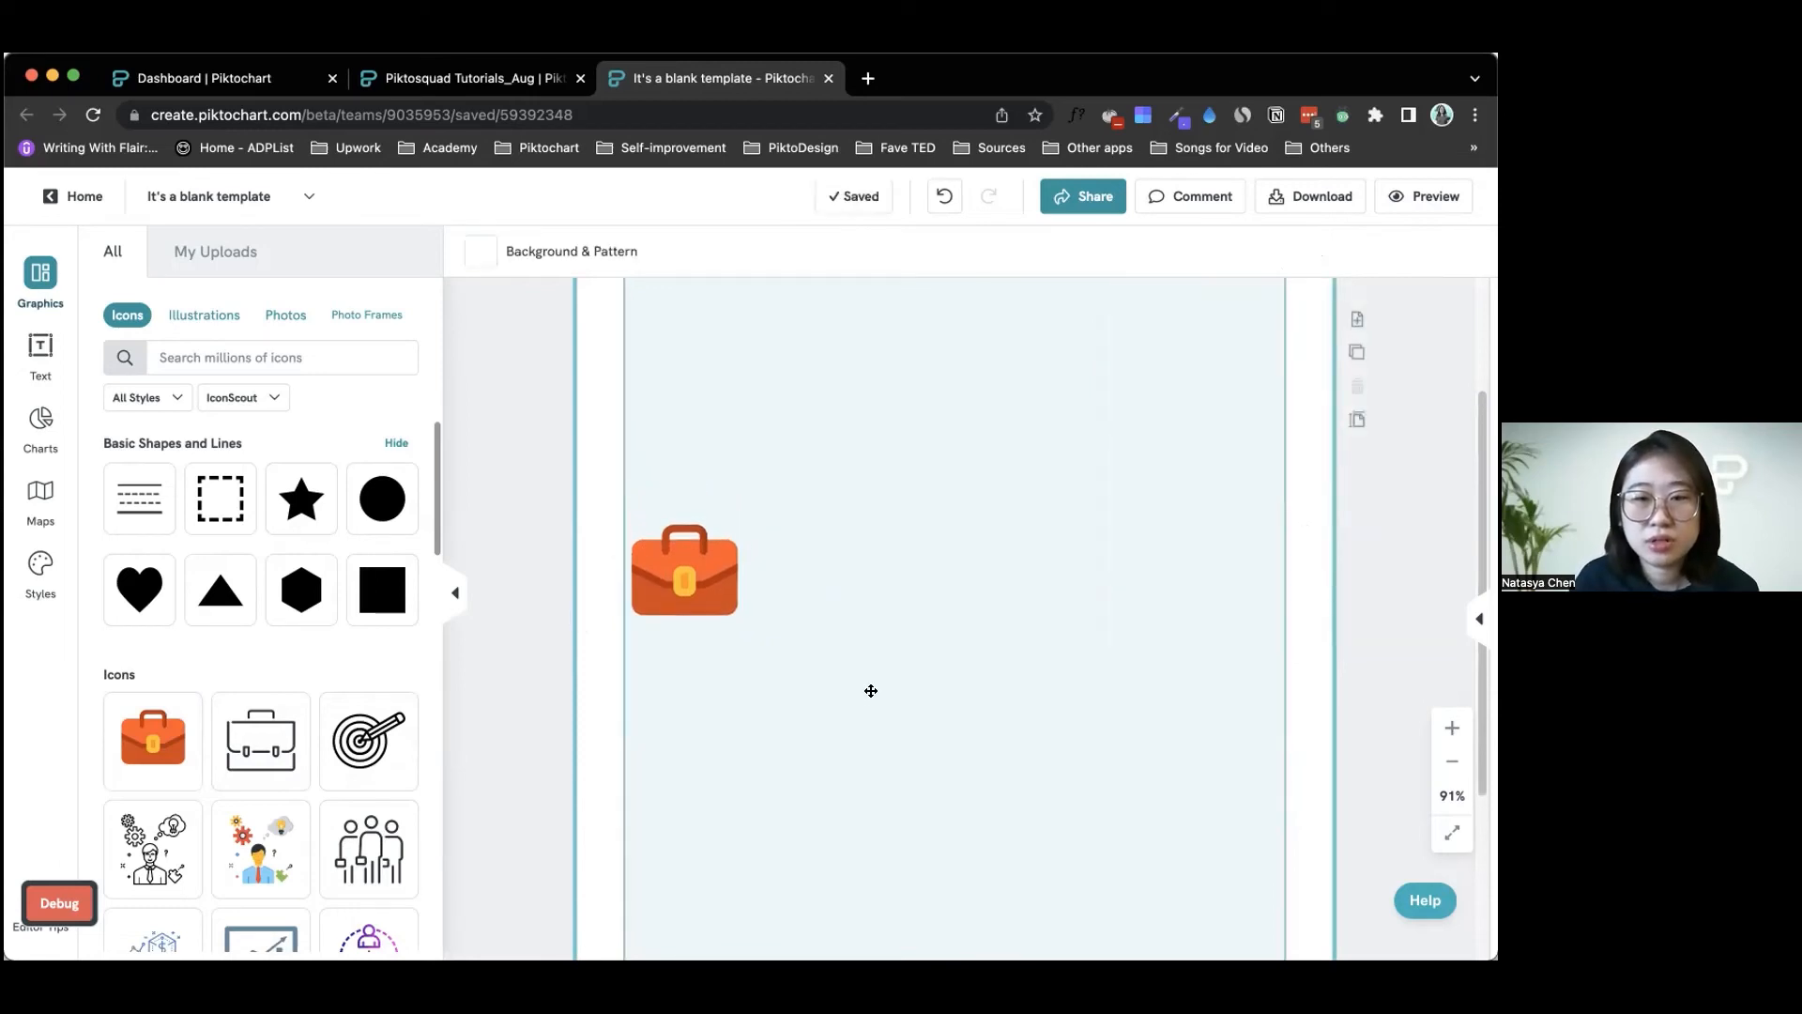
Step: Add a black square from the basic shapes to the page and delete the briefcase icon
click(452, 591)
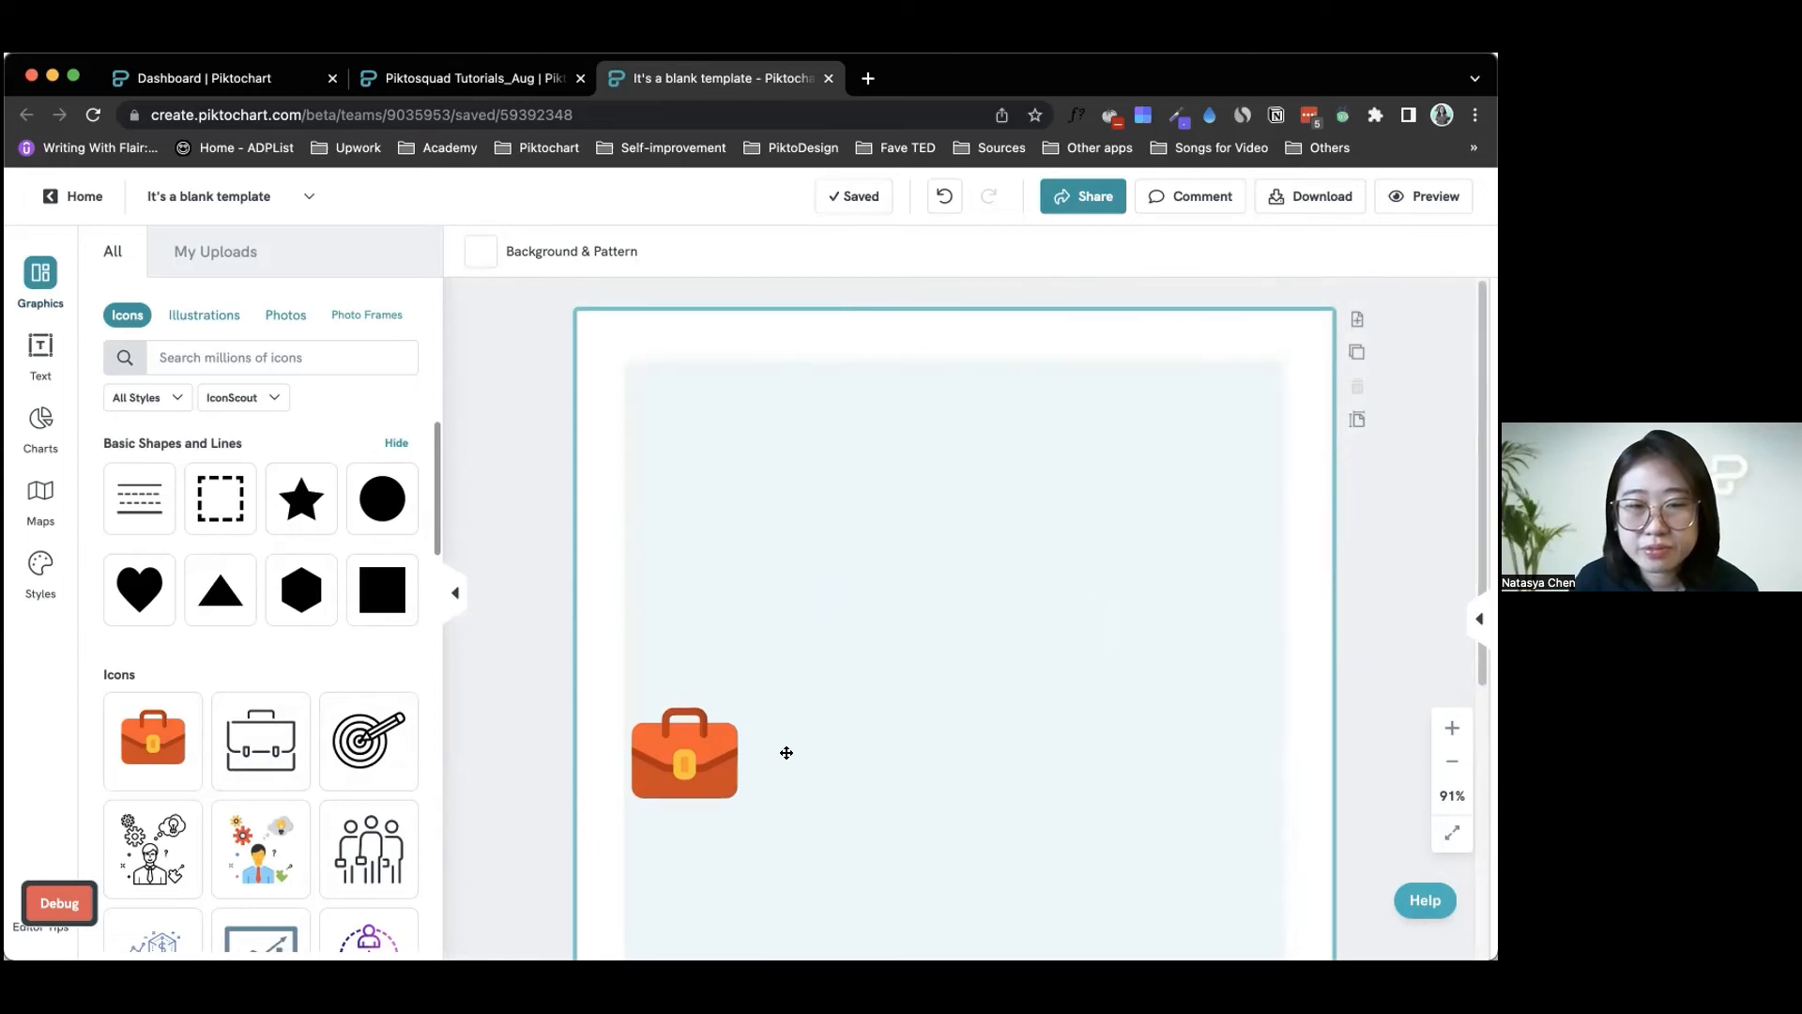
click(550, 734)
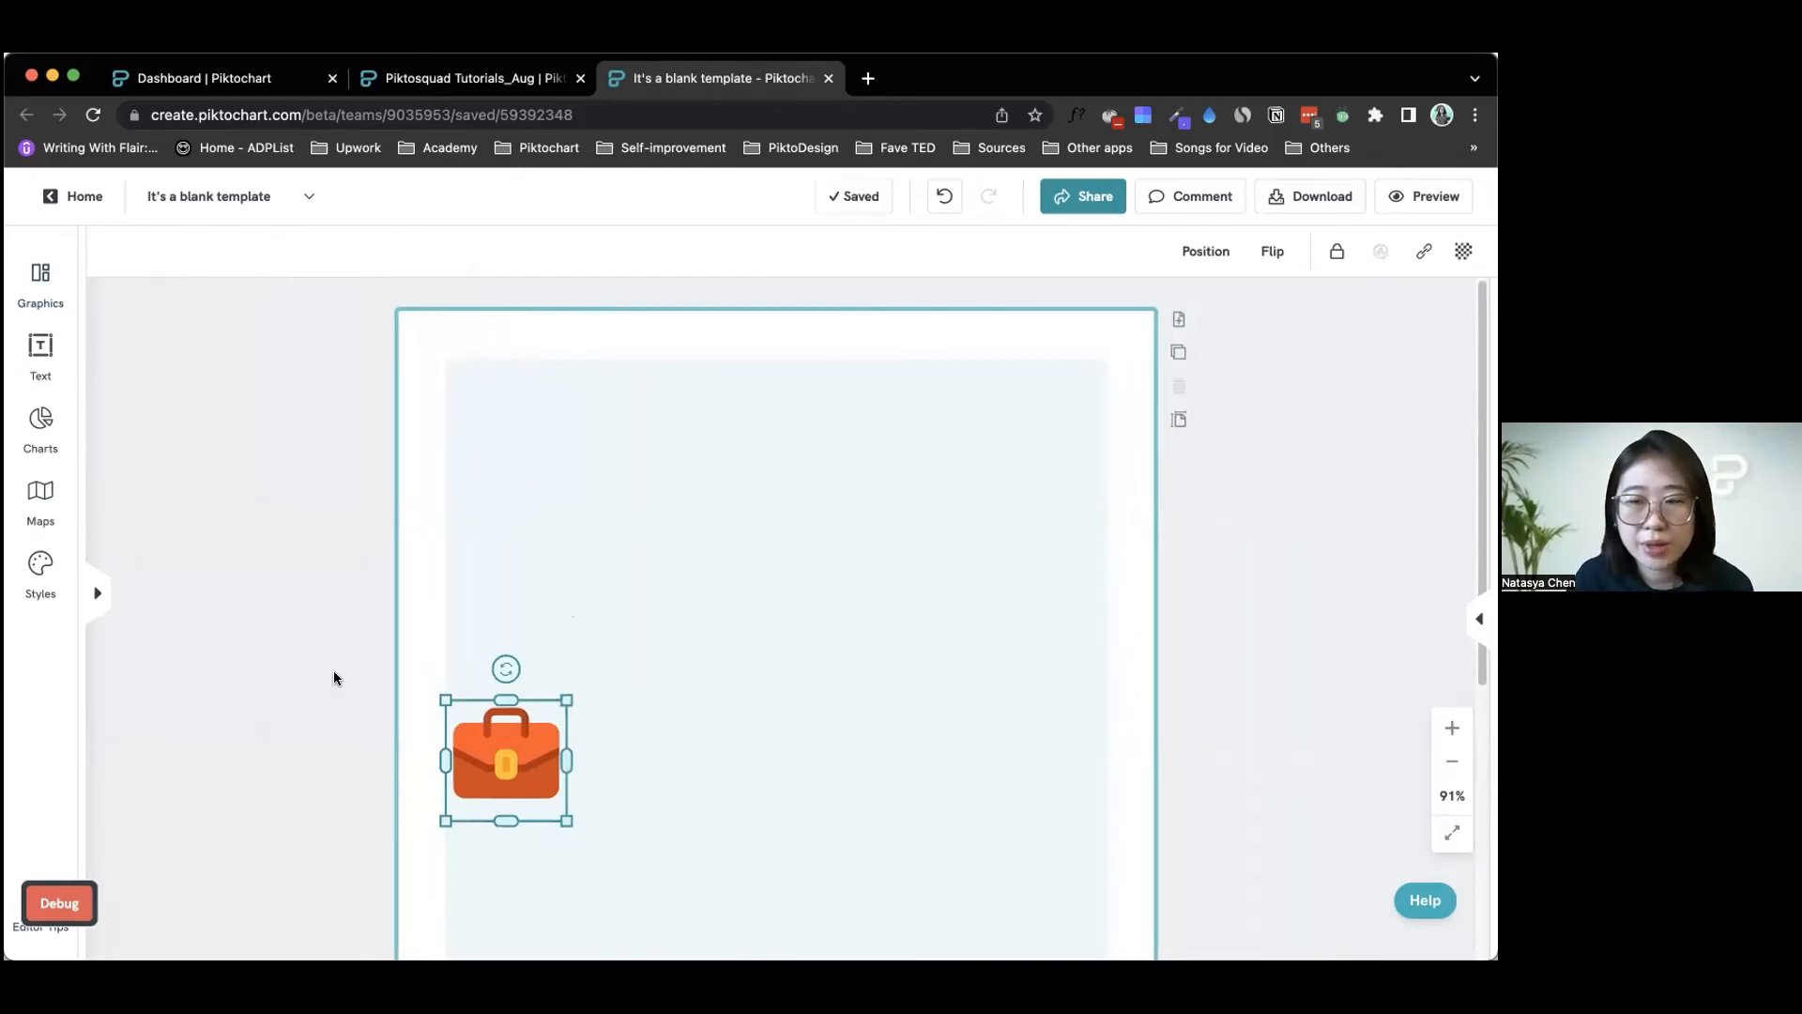
click(103, 592)
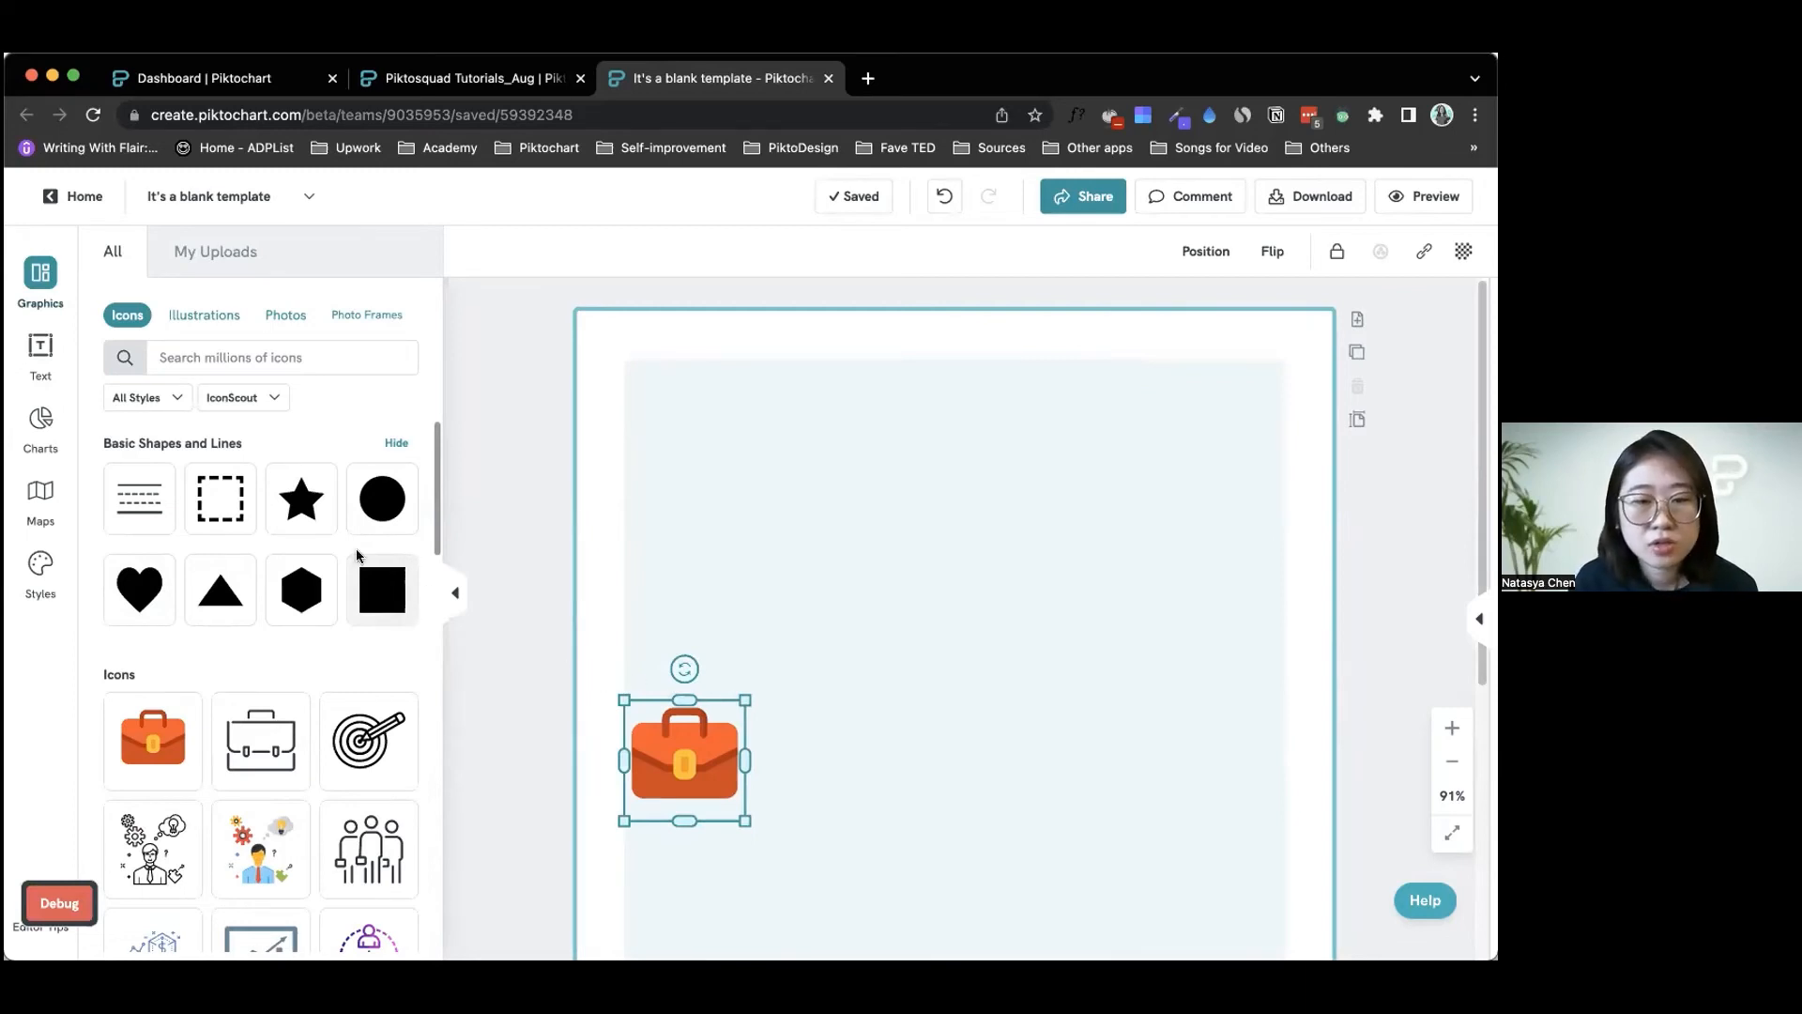
click(702, 772)
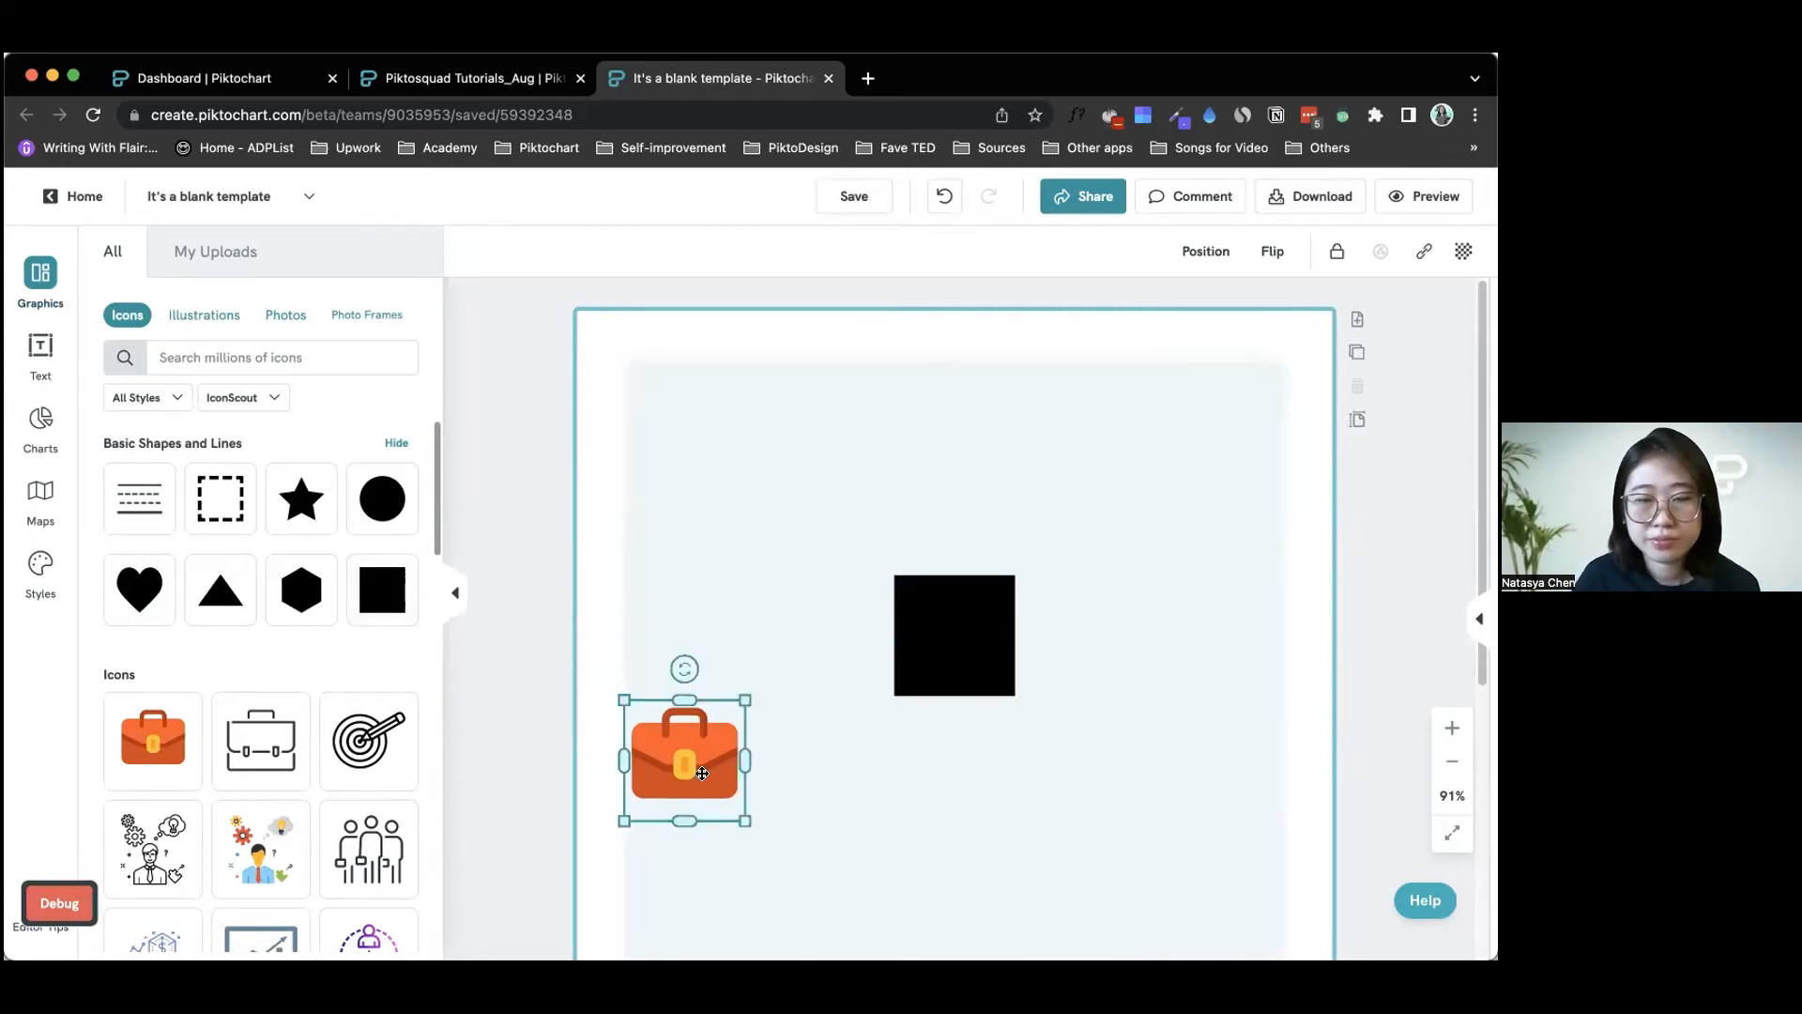
key(Delete)
Step: Move the black square to the upper left of the pale rectangle and place a duplicate beside it with a narrow gap
click(965, 638)
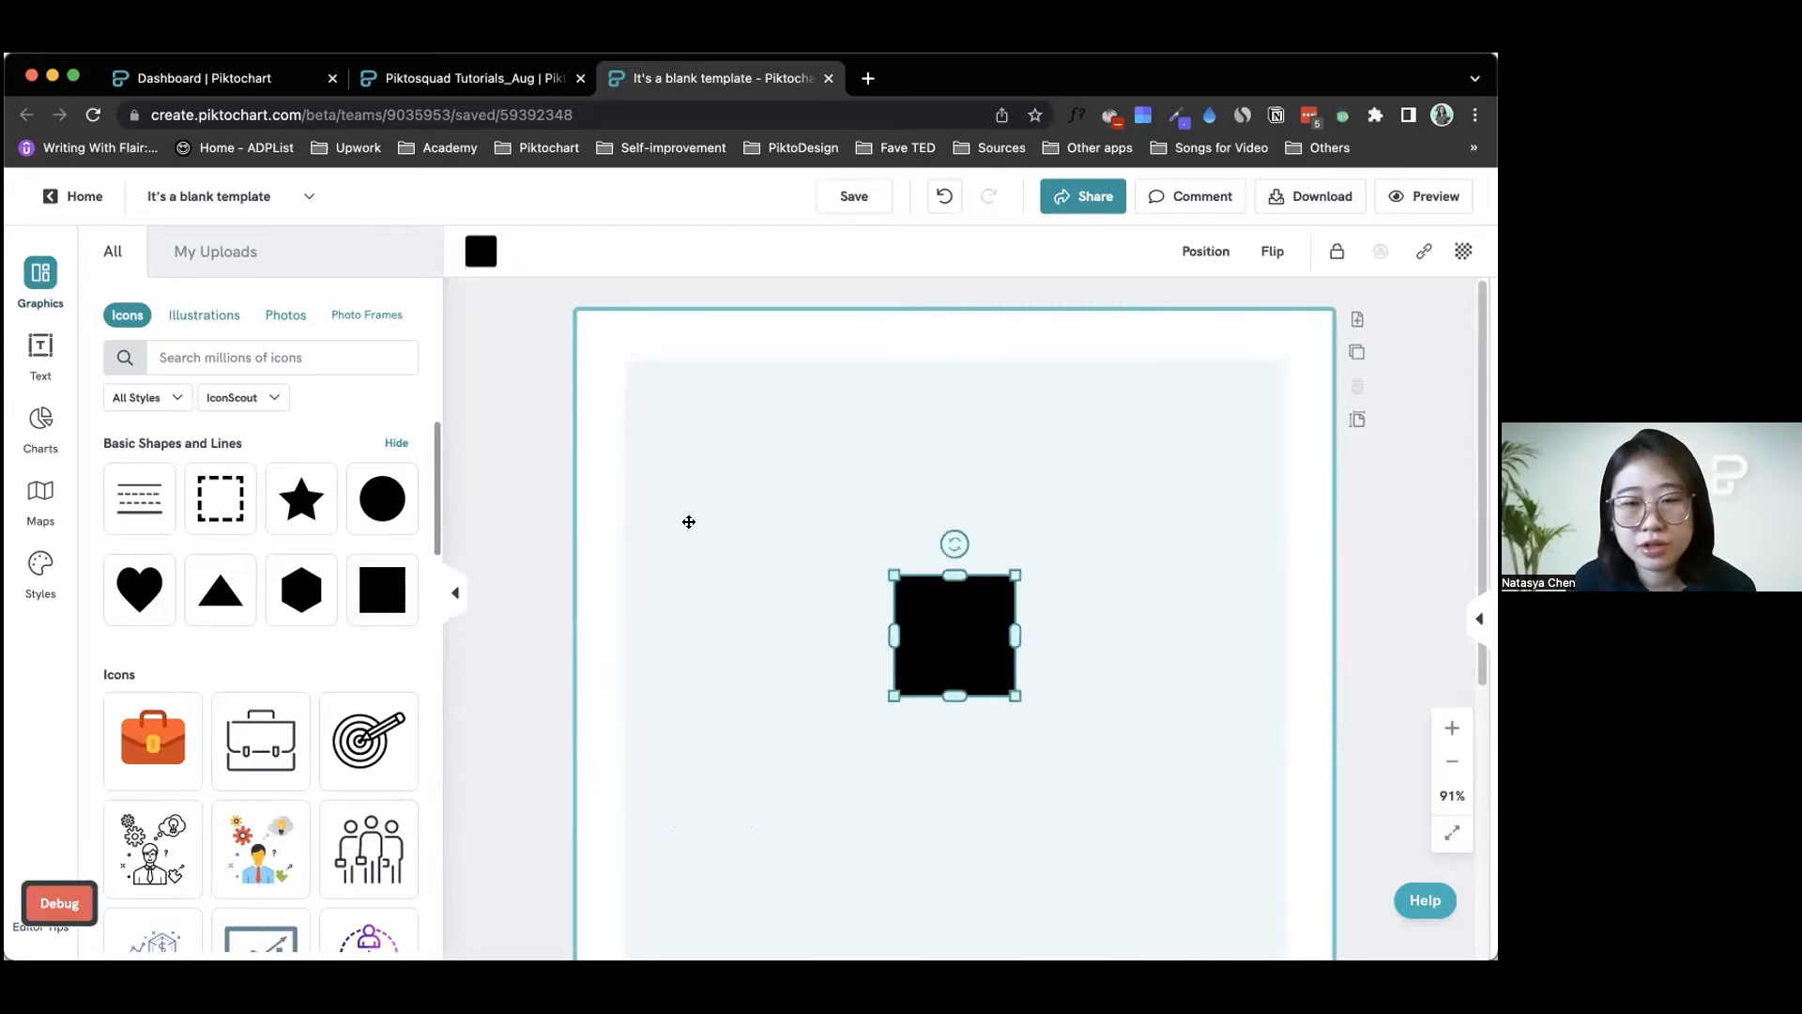
drag(929, 627, 678, 522)
key(Up)
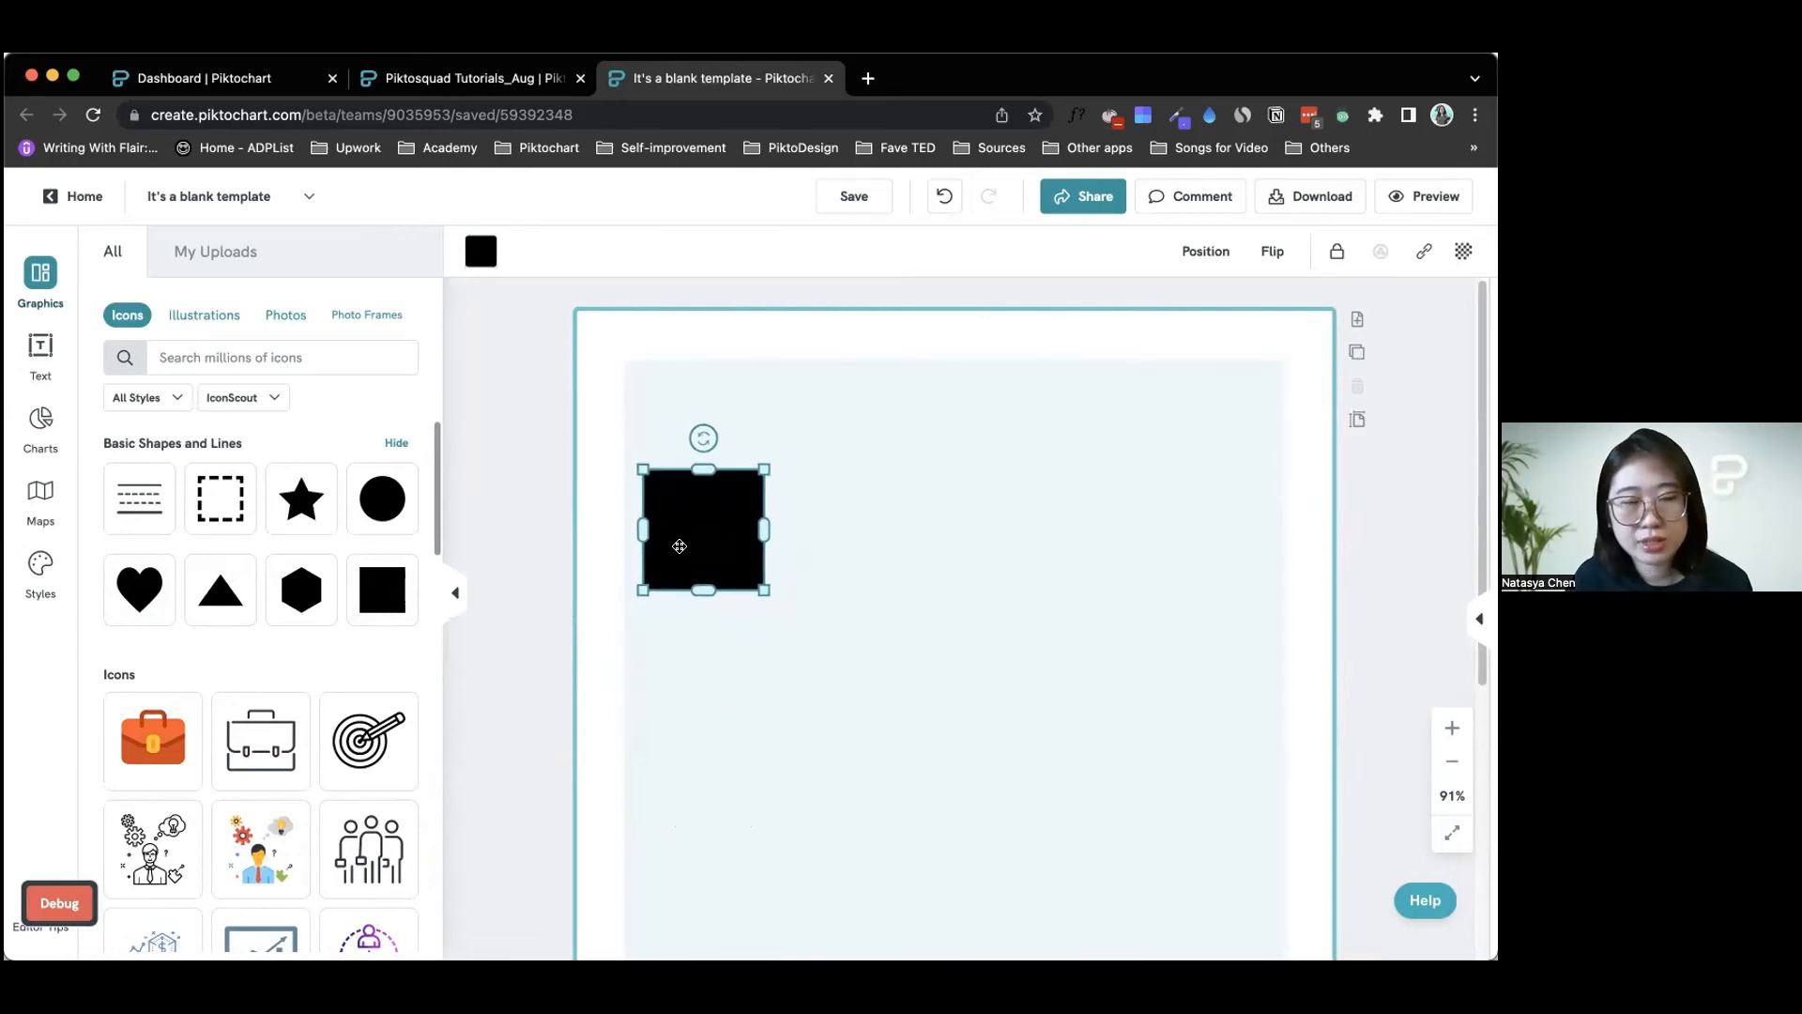
key(super+d)
drag(756, 543, 893, 535)
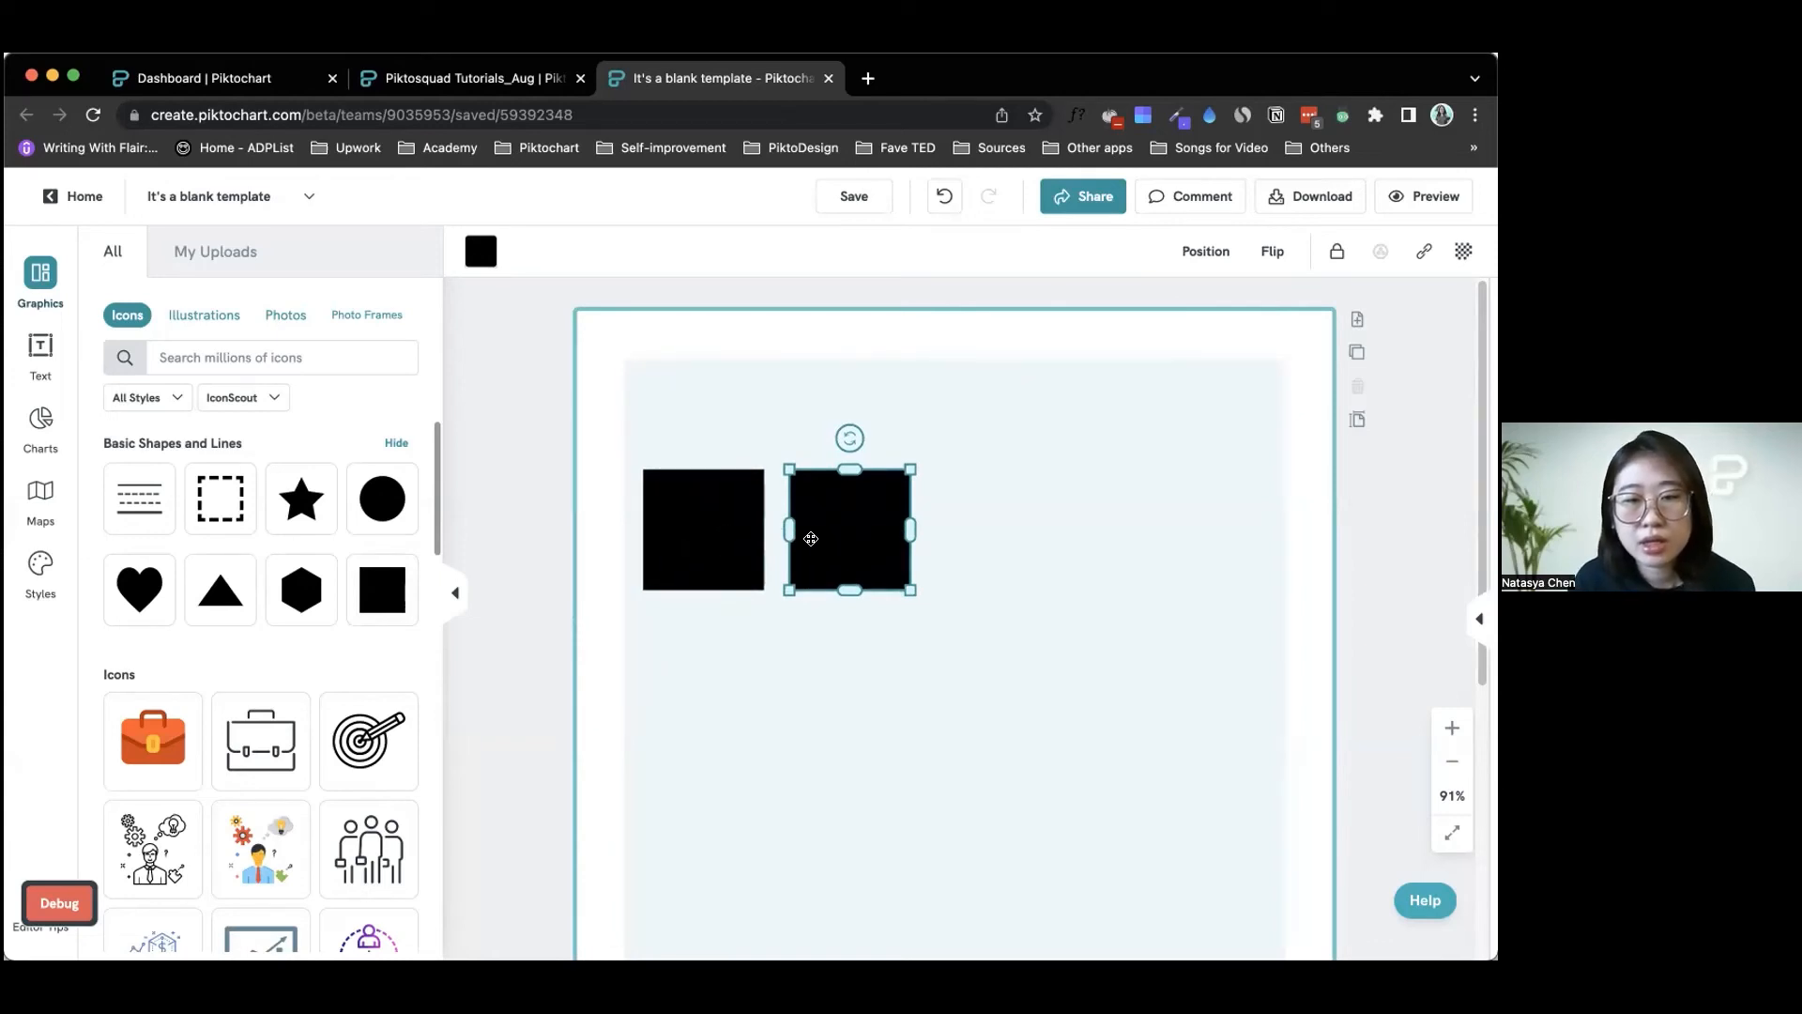
key(Left)
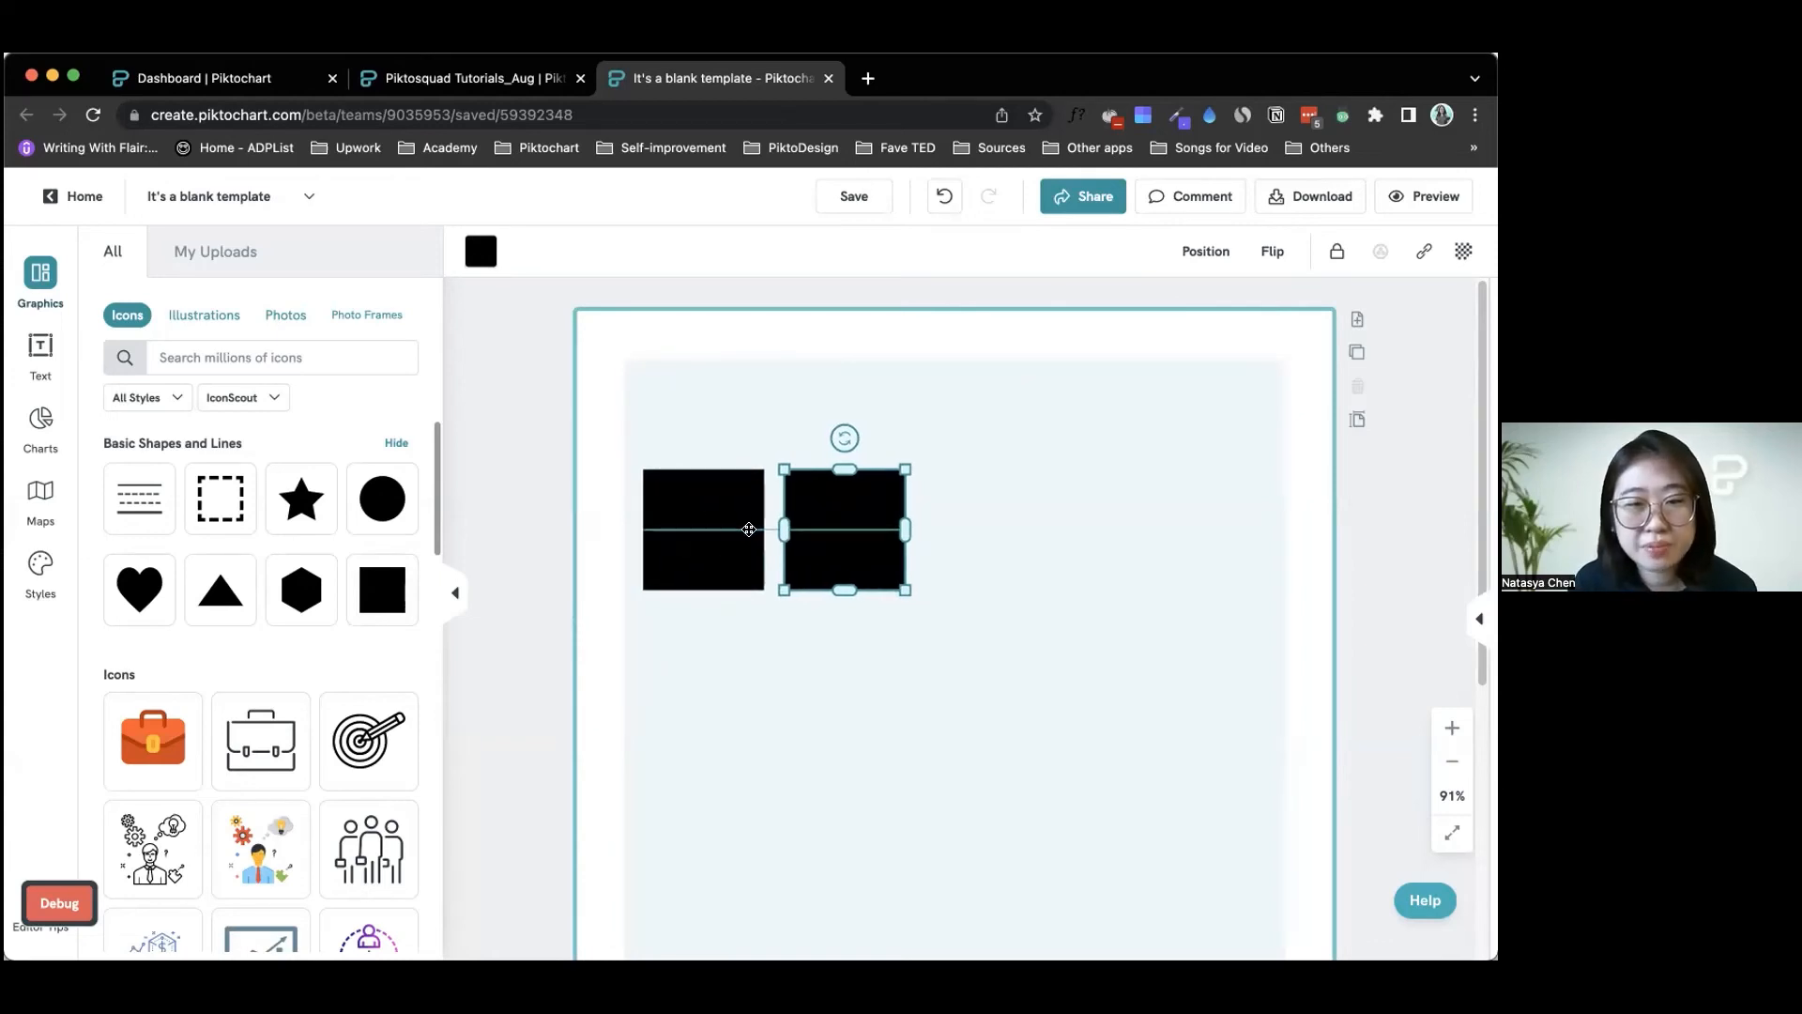
Step: Align both squares as a pair to the pale rectangle's left edge and stretch them to its right edge, about 635 × 116
shift+click(646, 508)
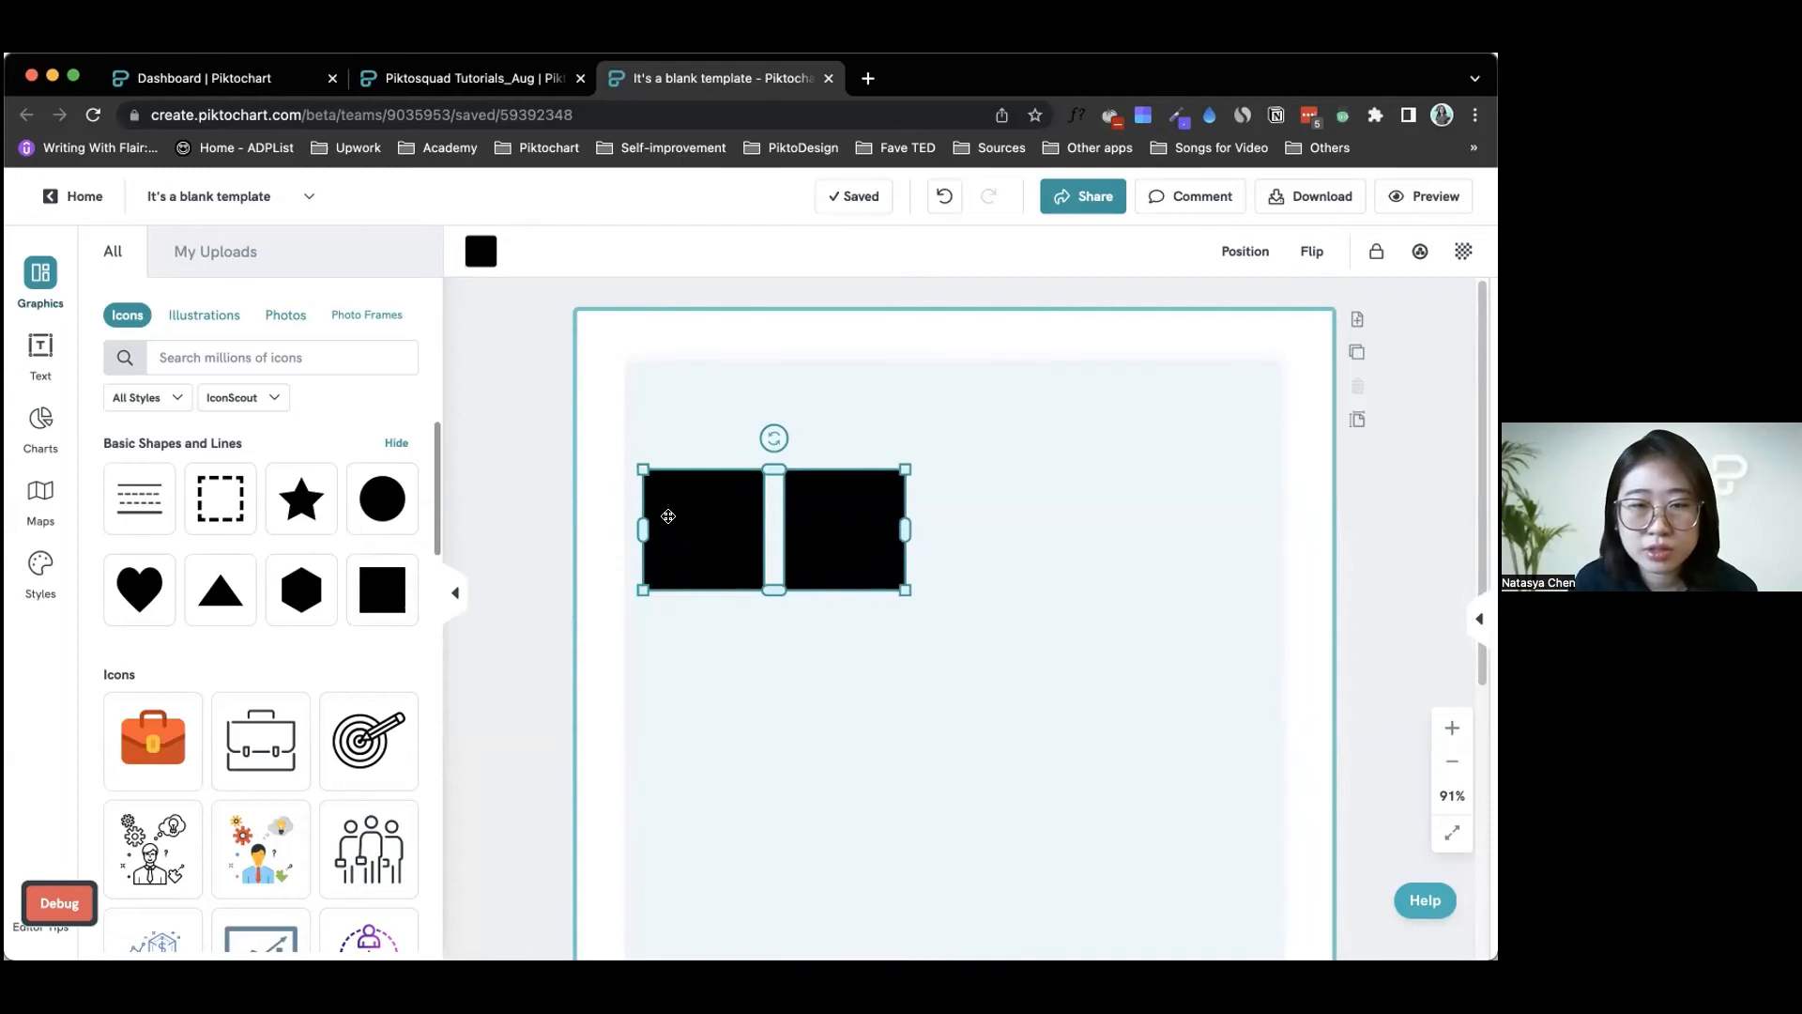
drag(668, 516, 678, 516)
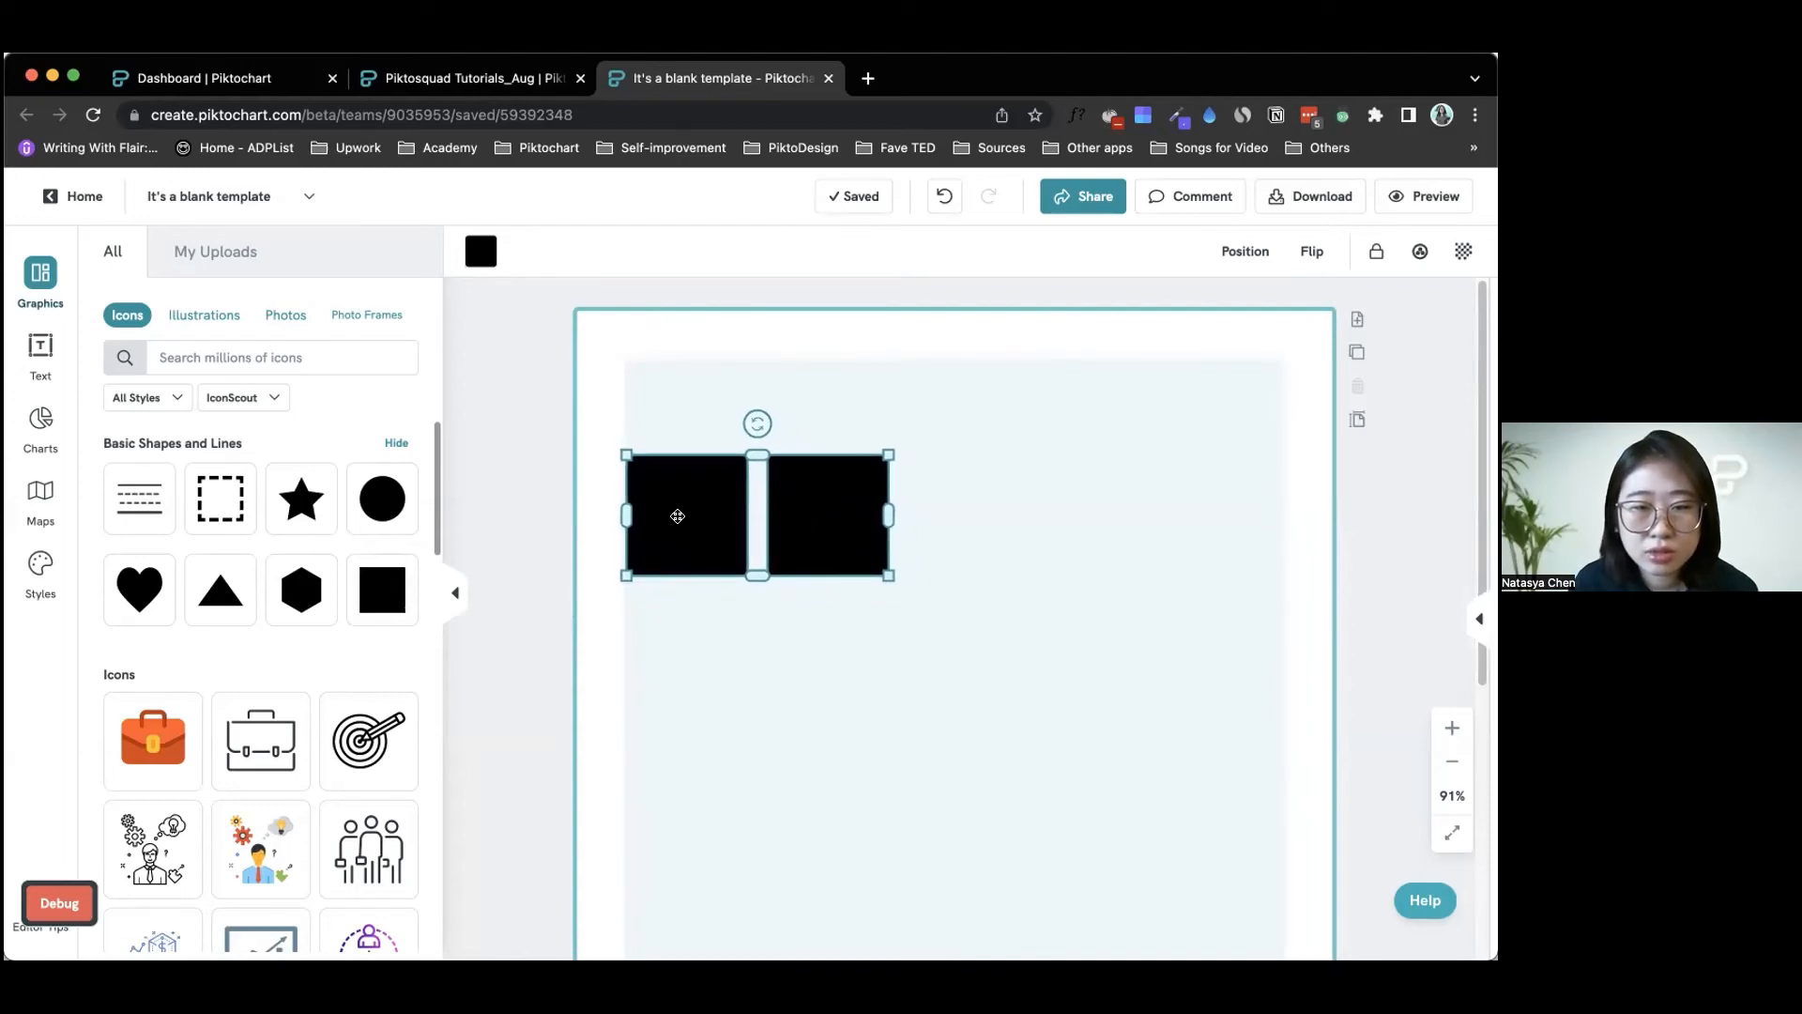
key(Left)
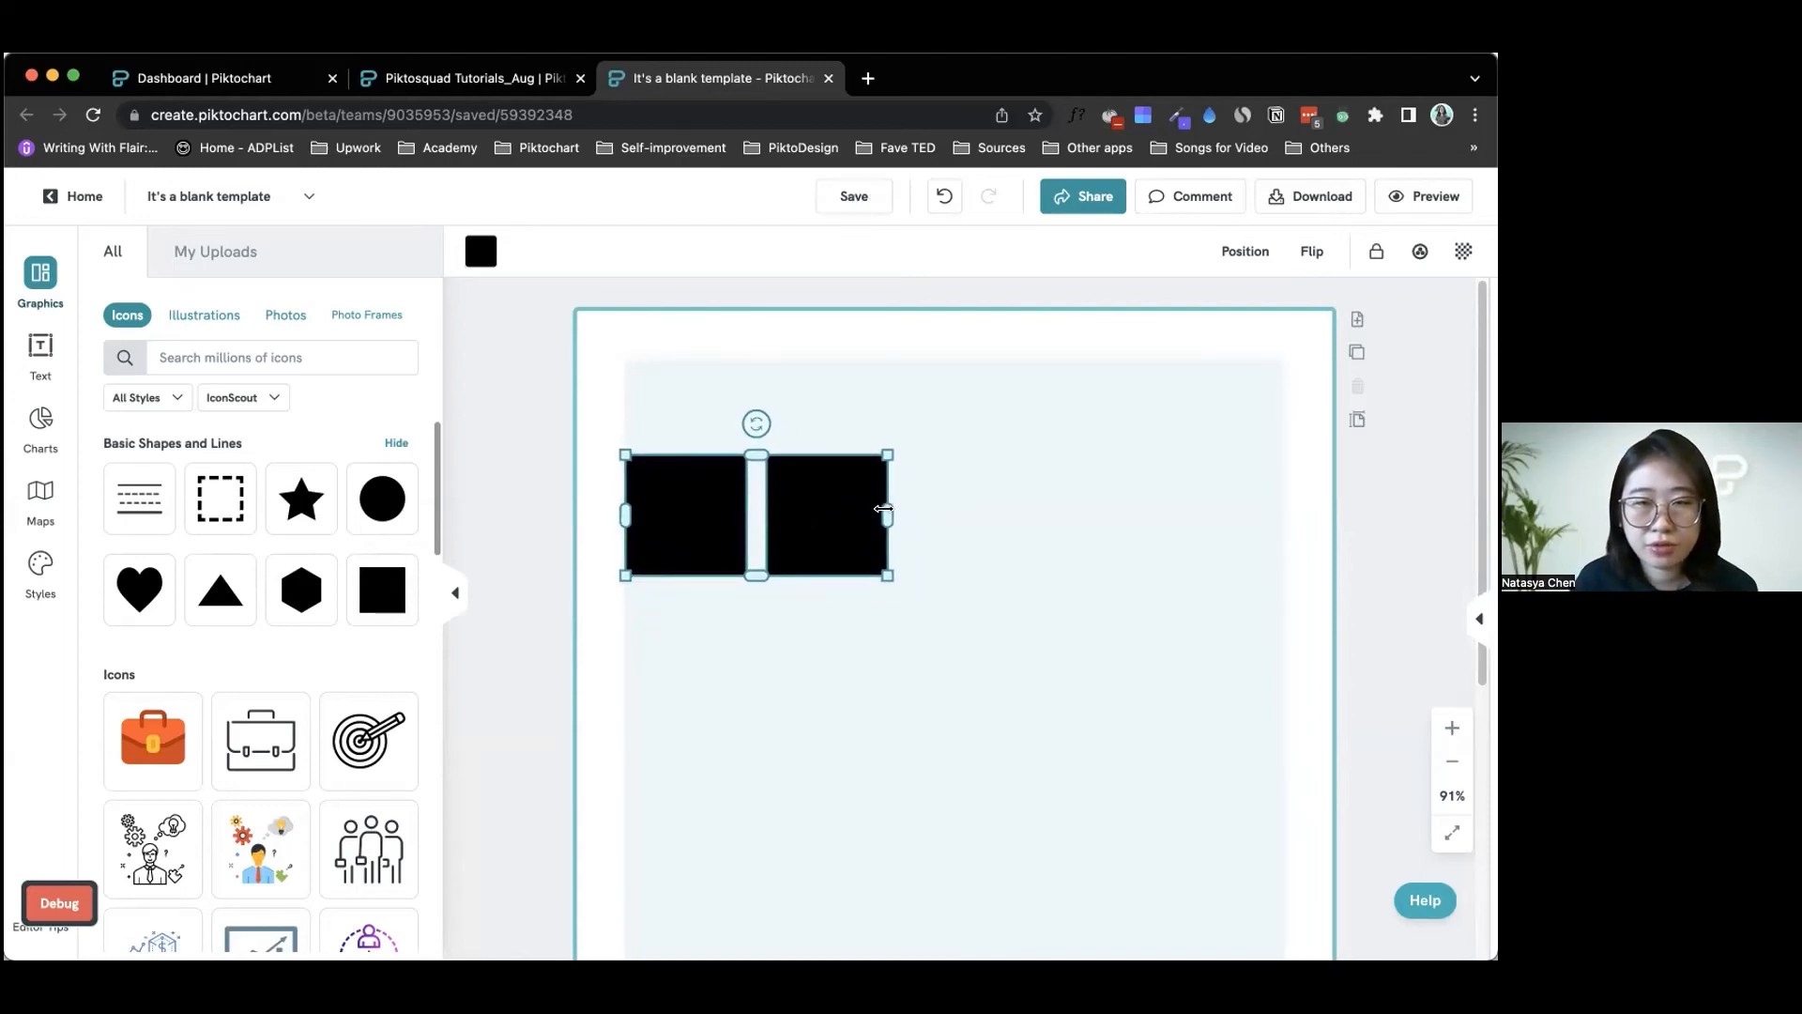
drag(1202, 506, 1284, 502)
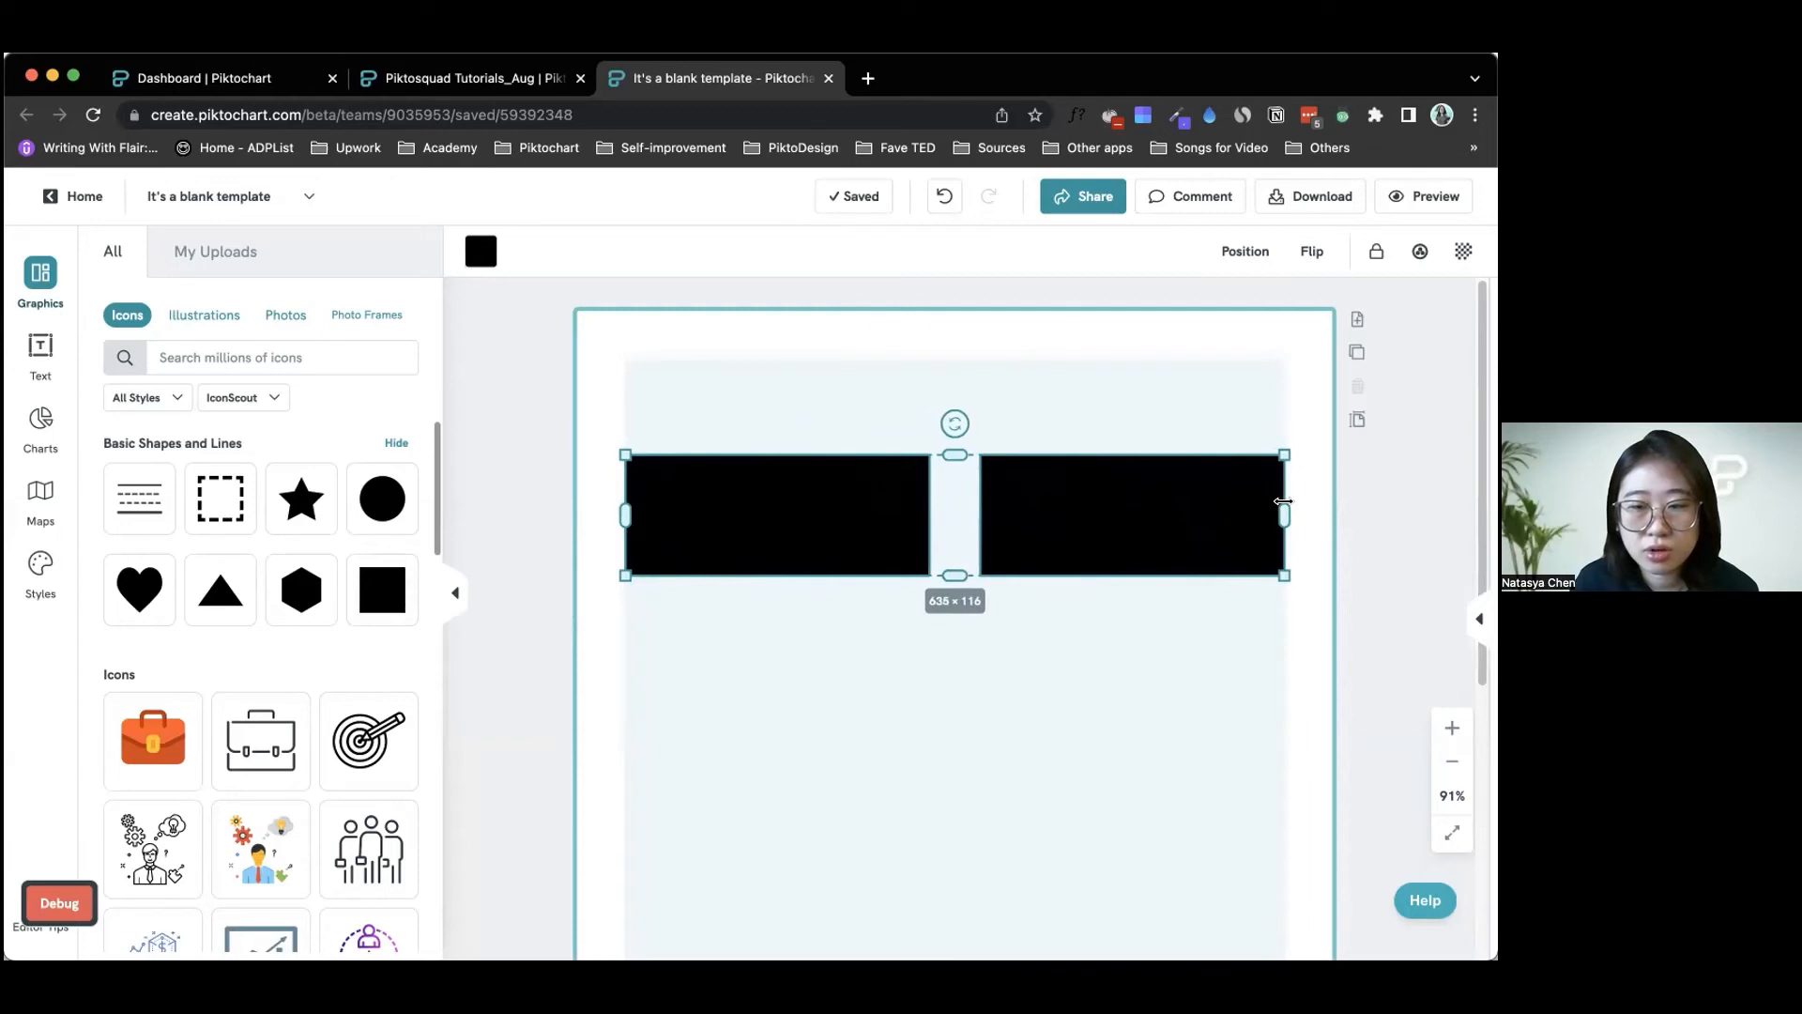
click(1336, 535)
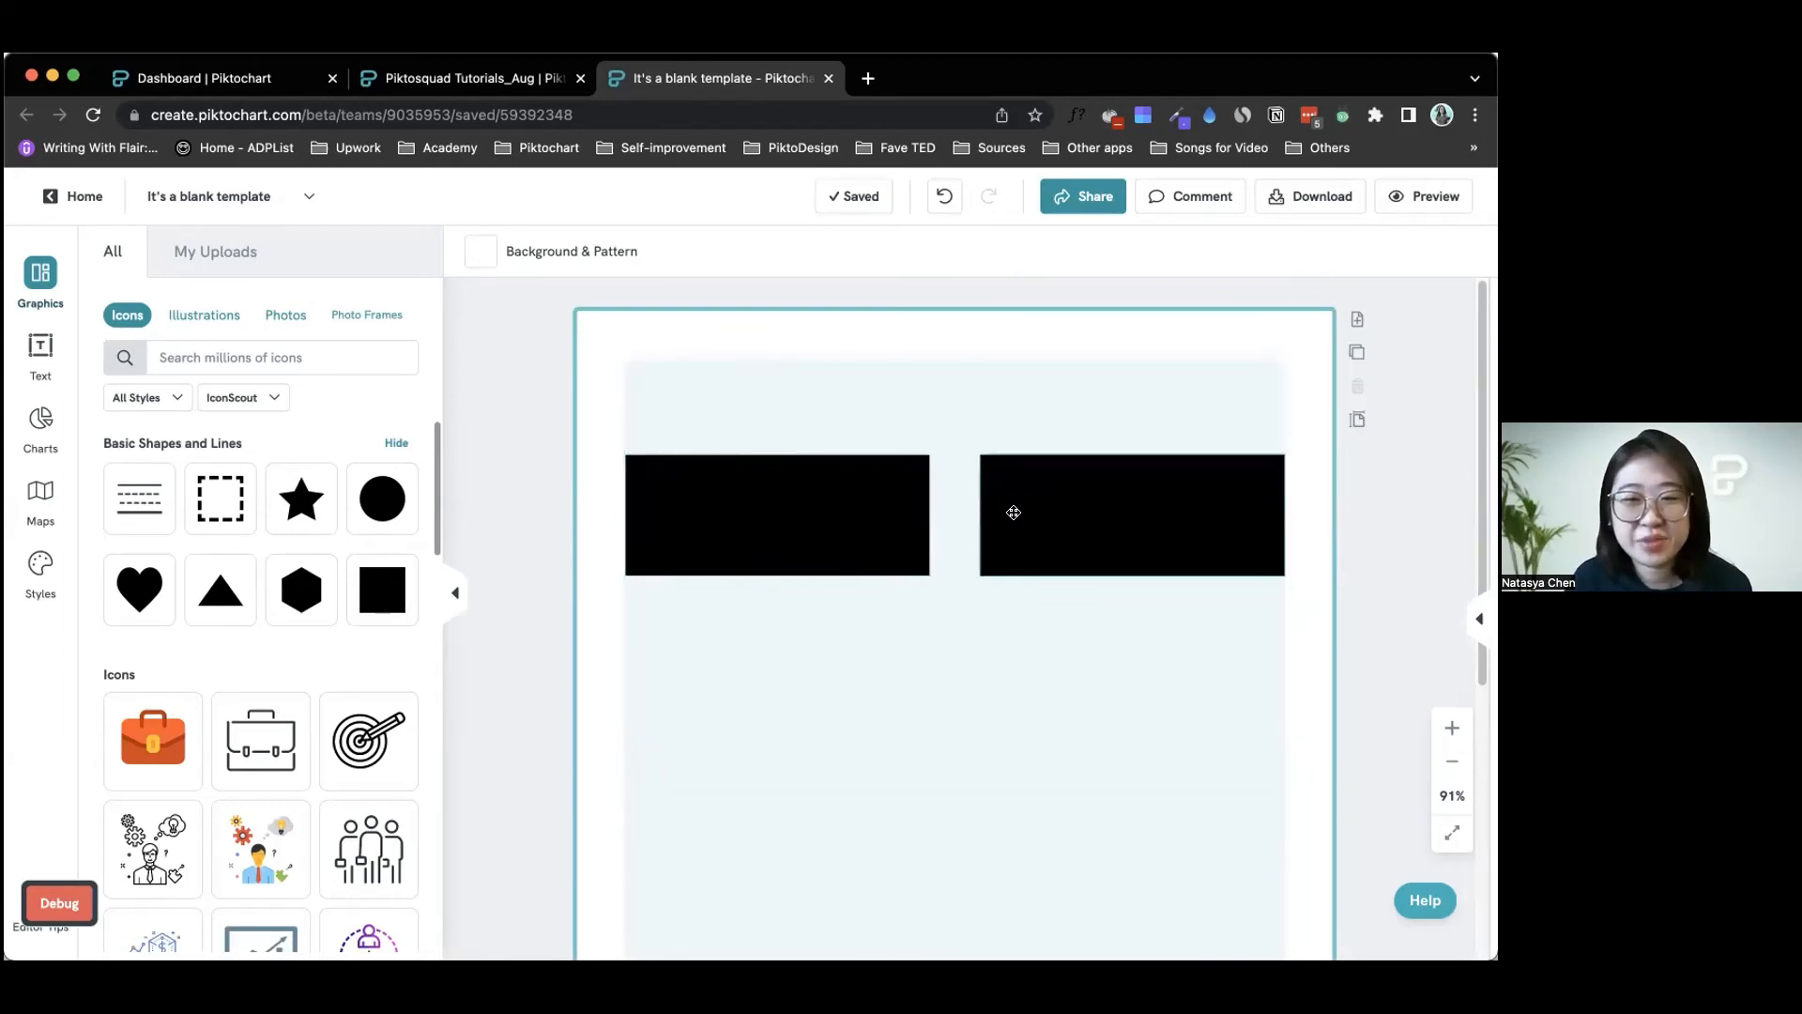
Step: Move the right black rectangle closer to the left one and stretch the pair back to the guide's right edge, about 636 × 116
drag(1003, 512, 993, 513)
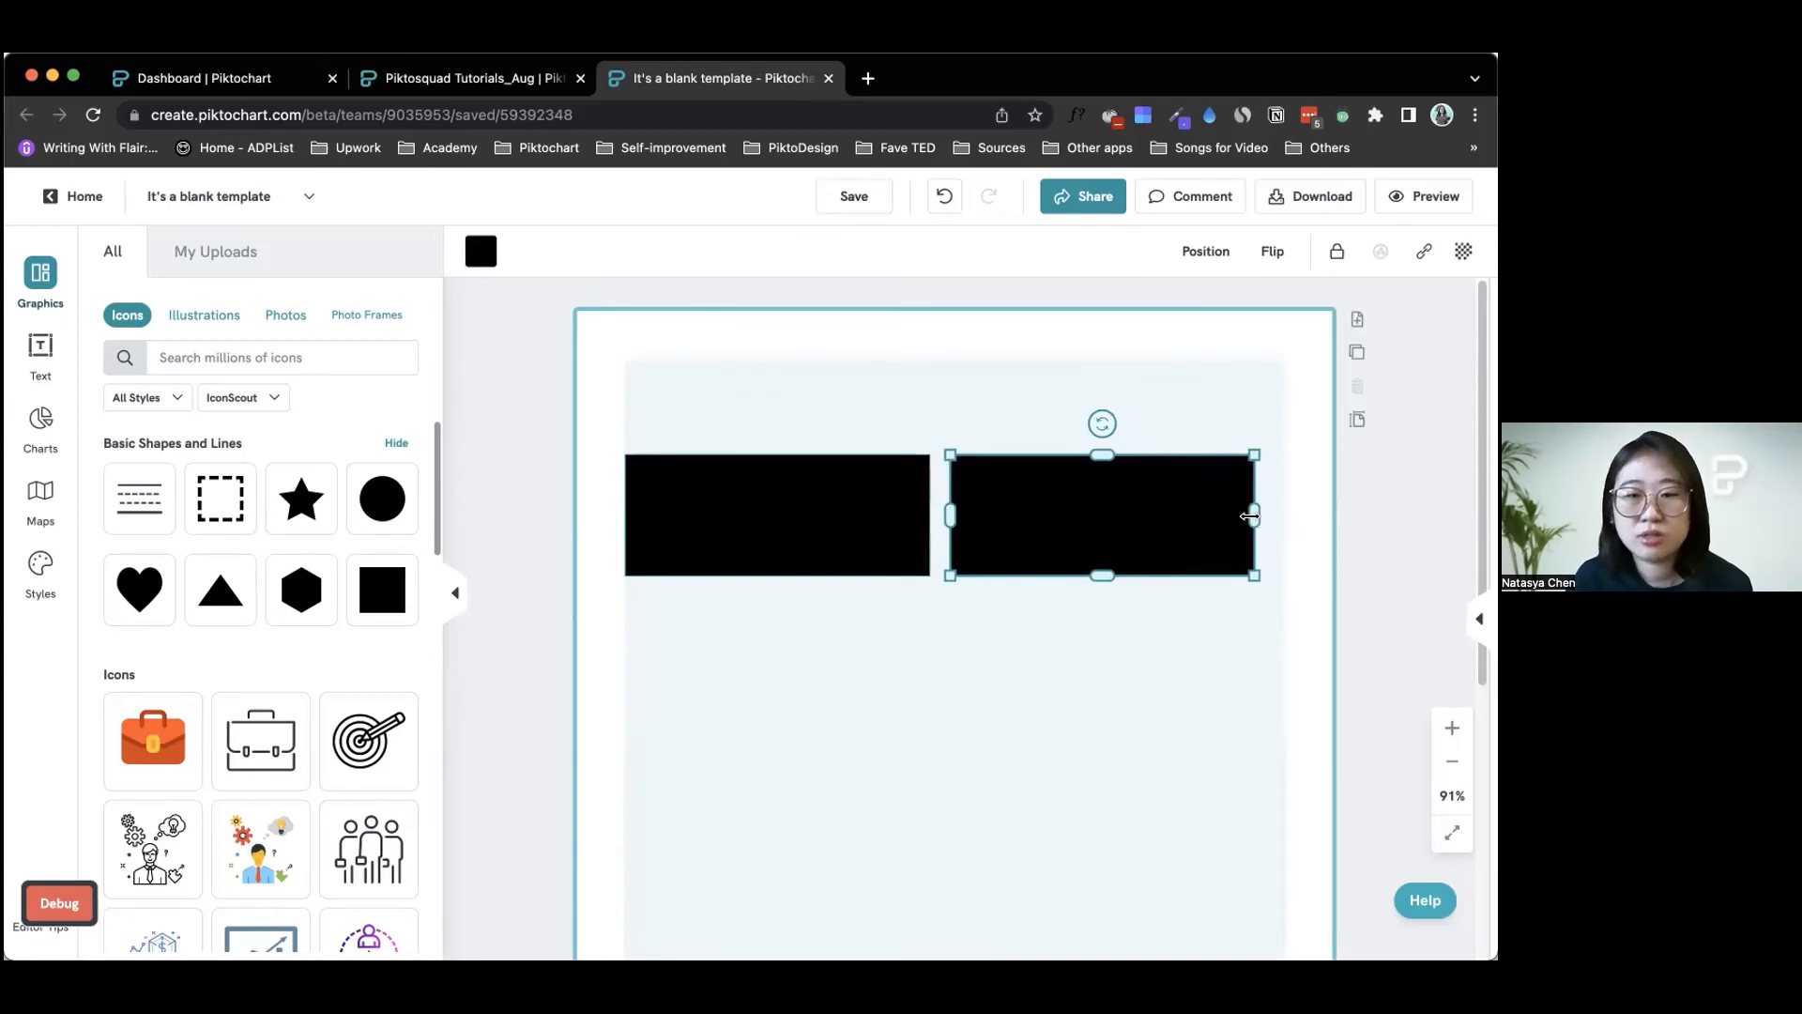
drag(1259, 515, 1283, 509)
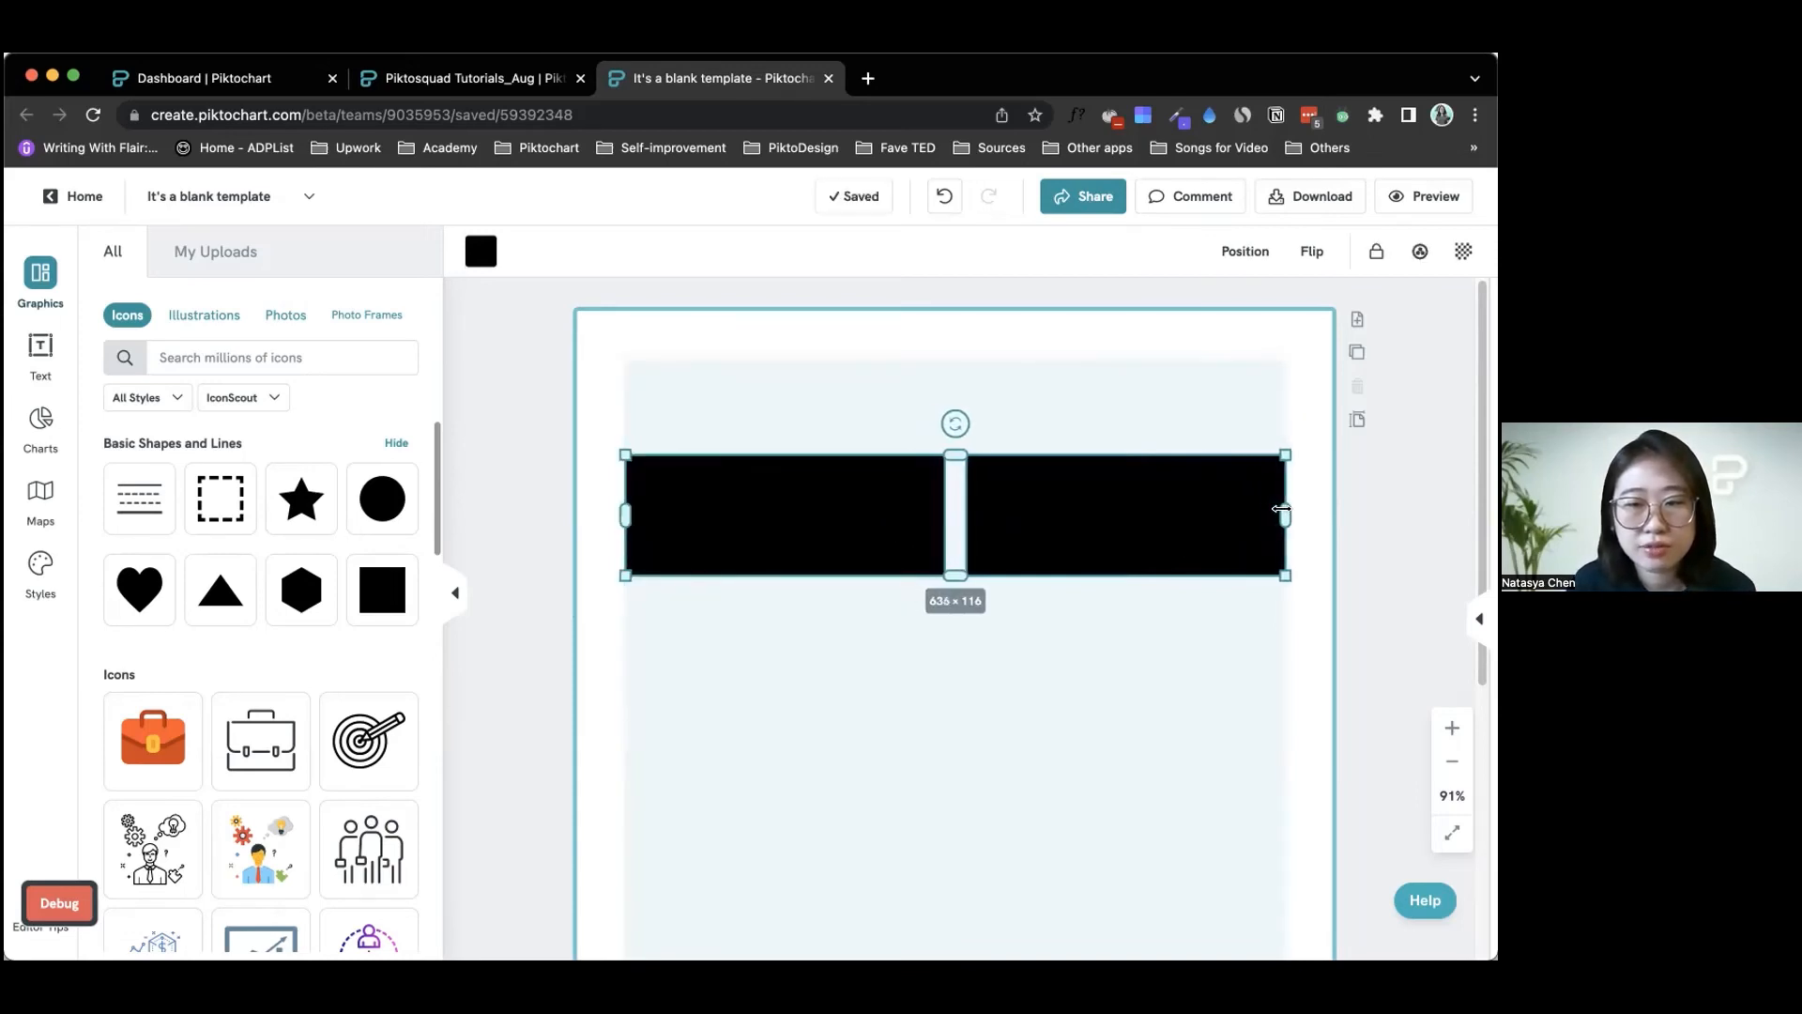
click(1352, 543)
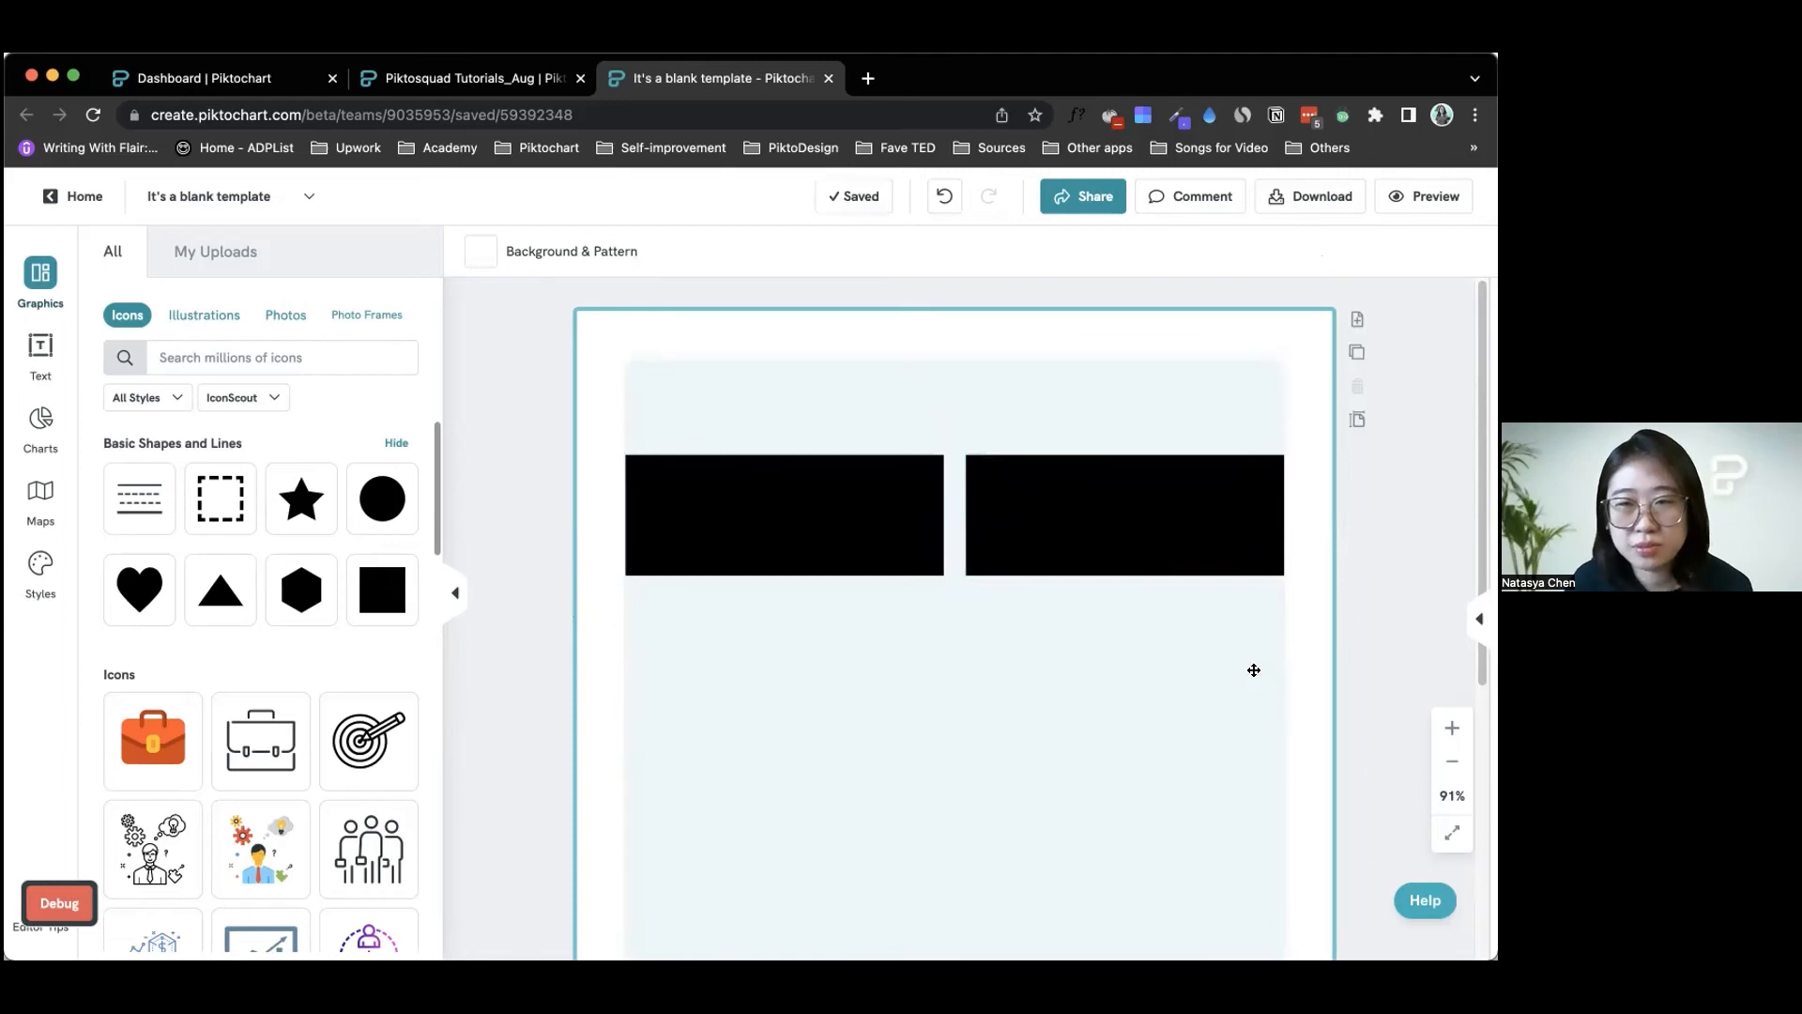
Step: Select both black rectangles and move them up to the top edge of the pale guide rectangle
scroll(903, 646, down, 1)
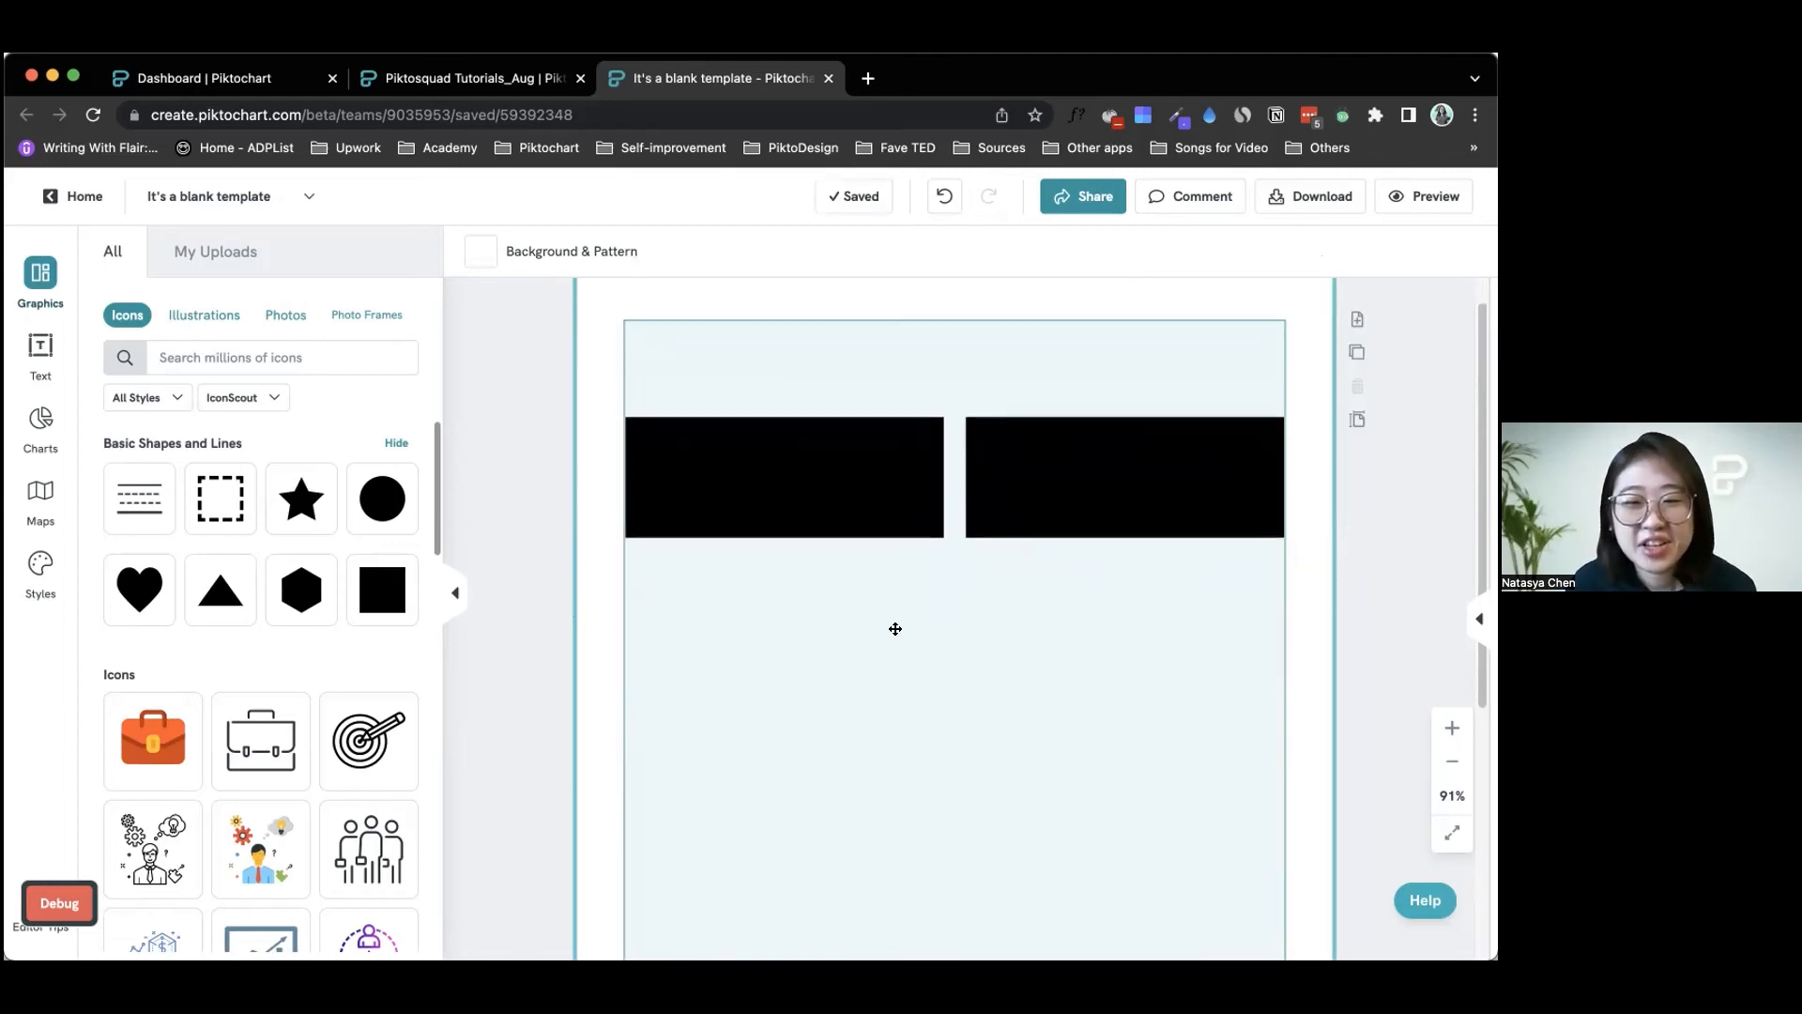
click(1049, 526)
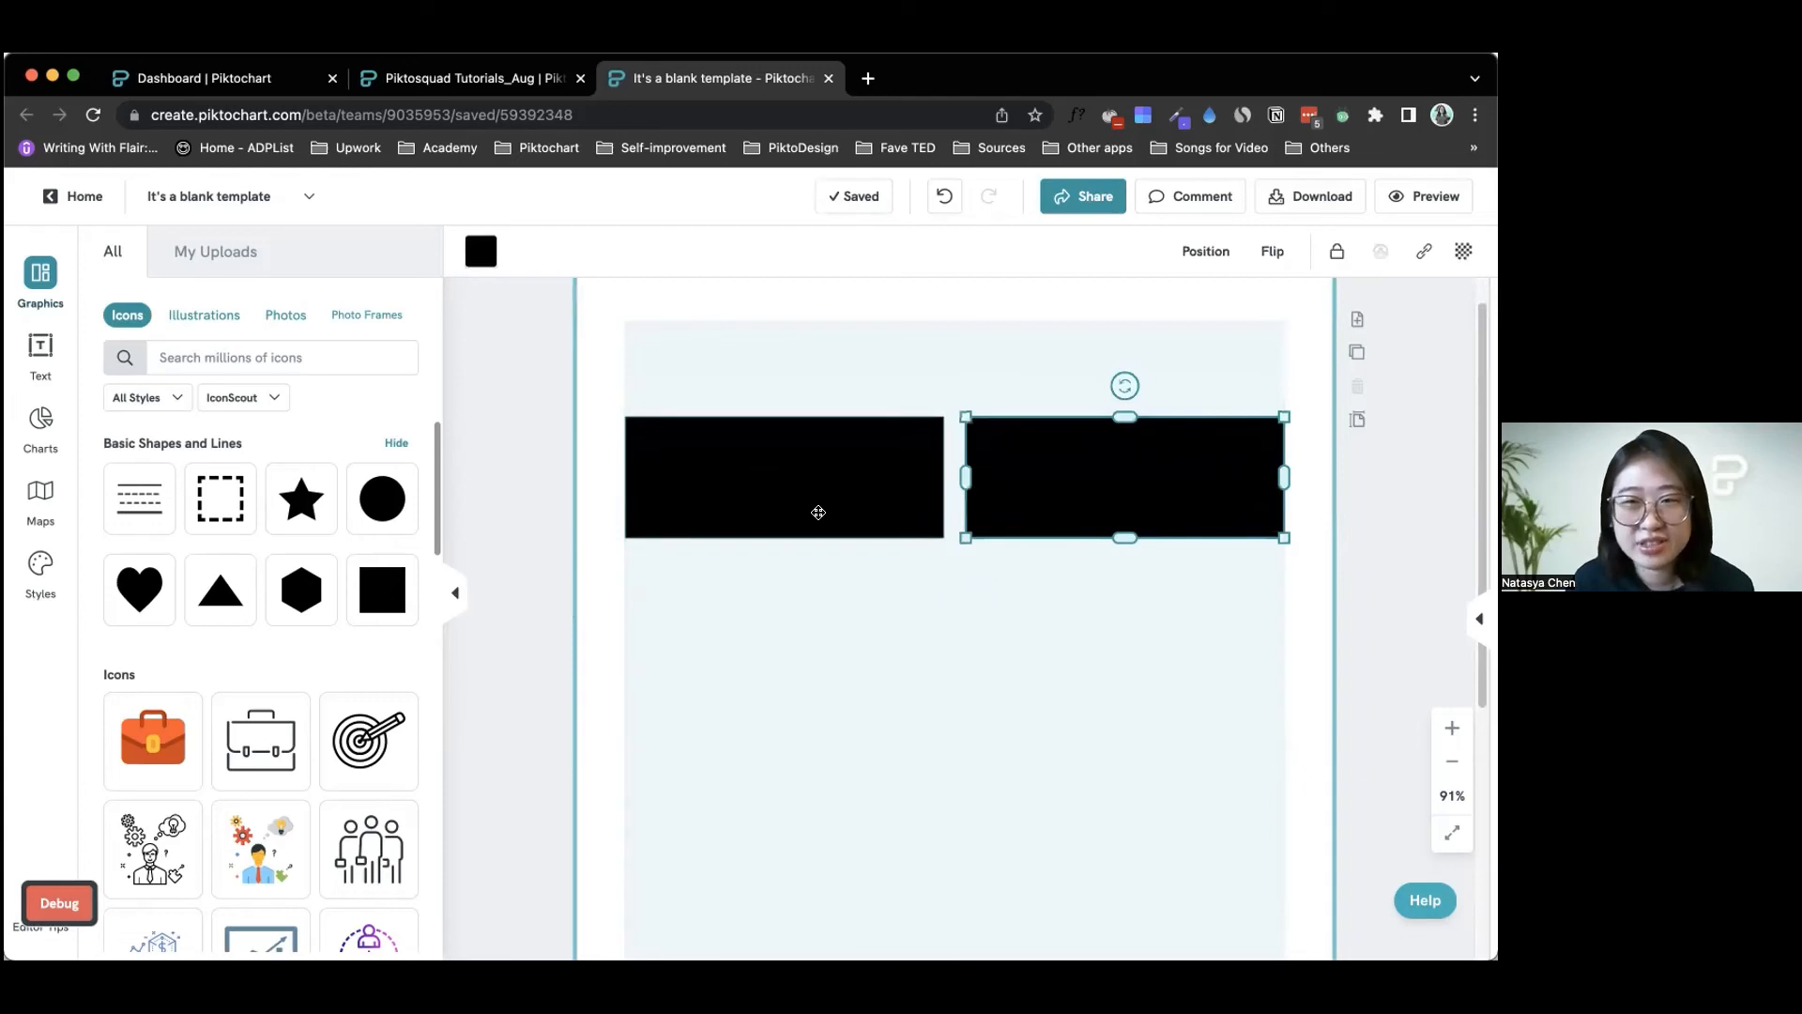
shift+click(843, 461)
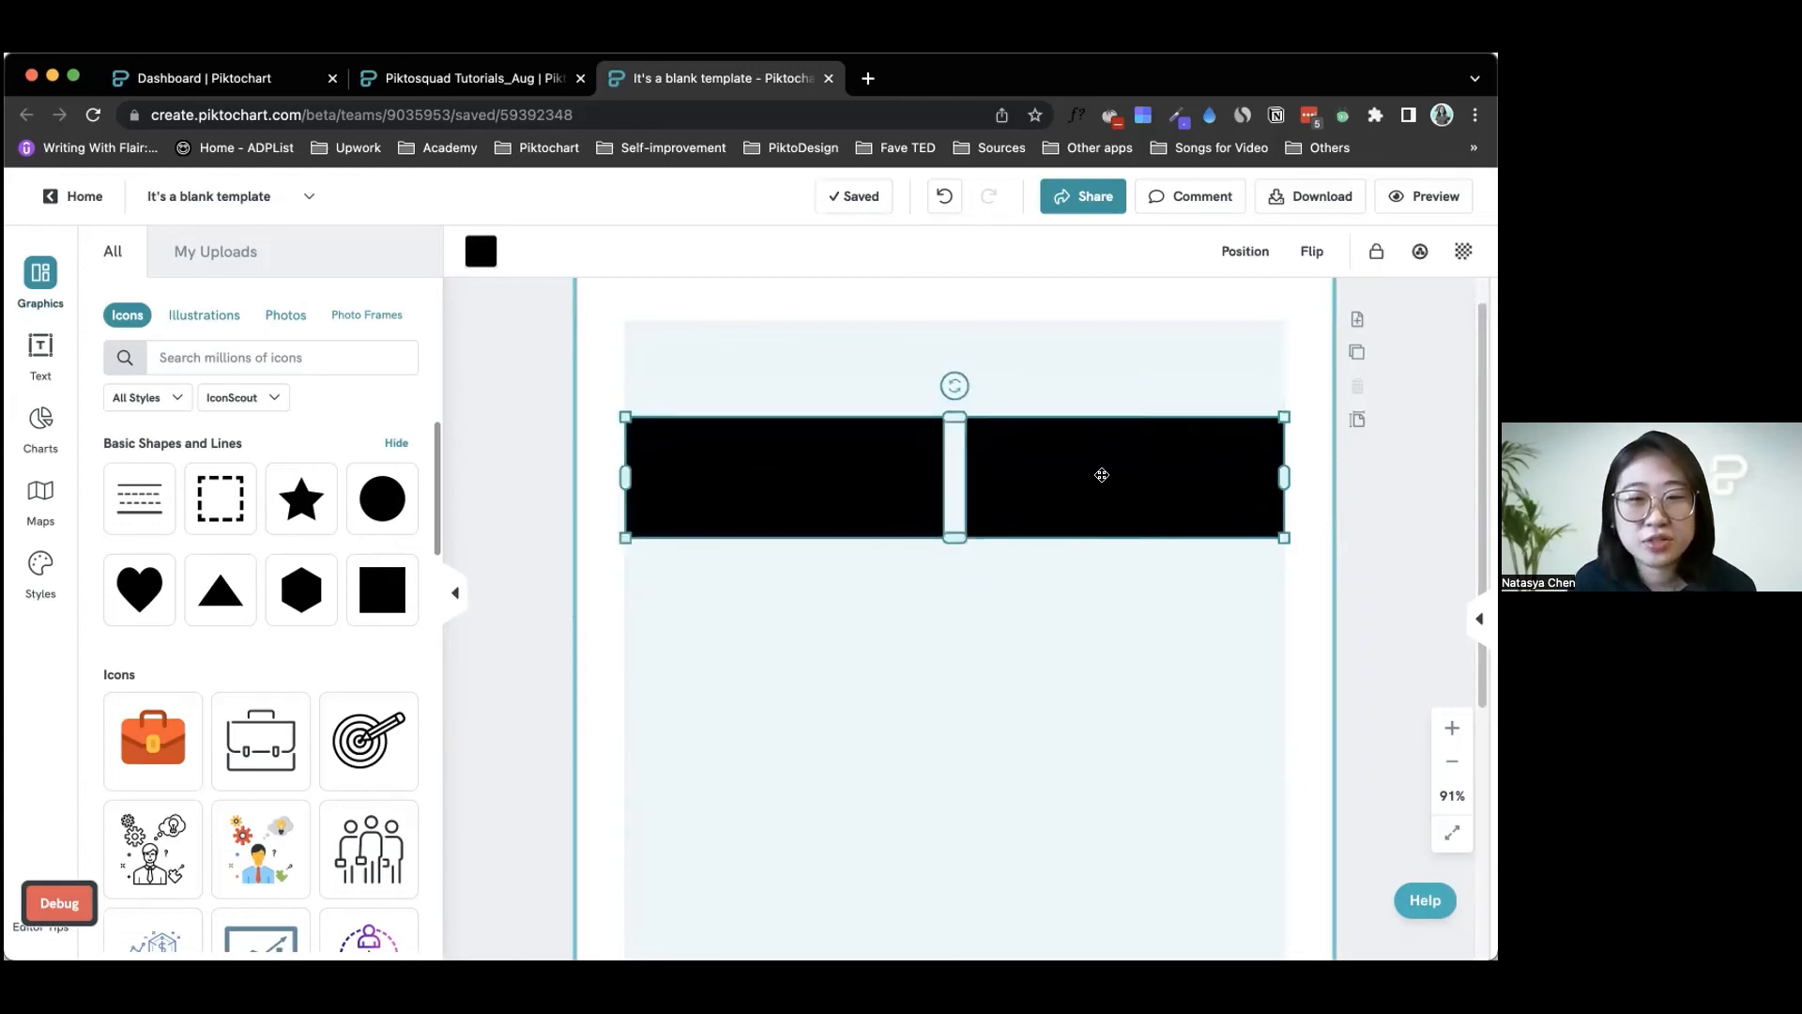
drag(1098, 472, 1086, 404)
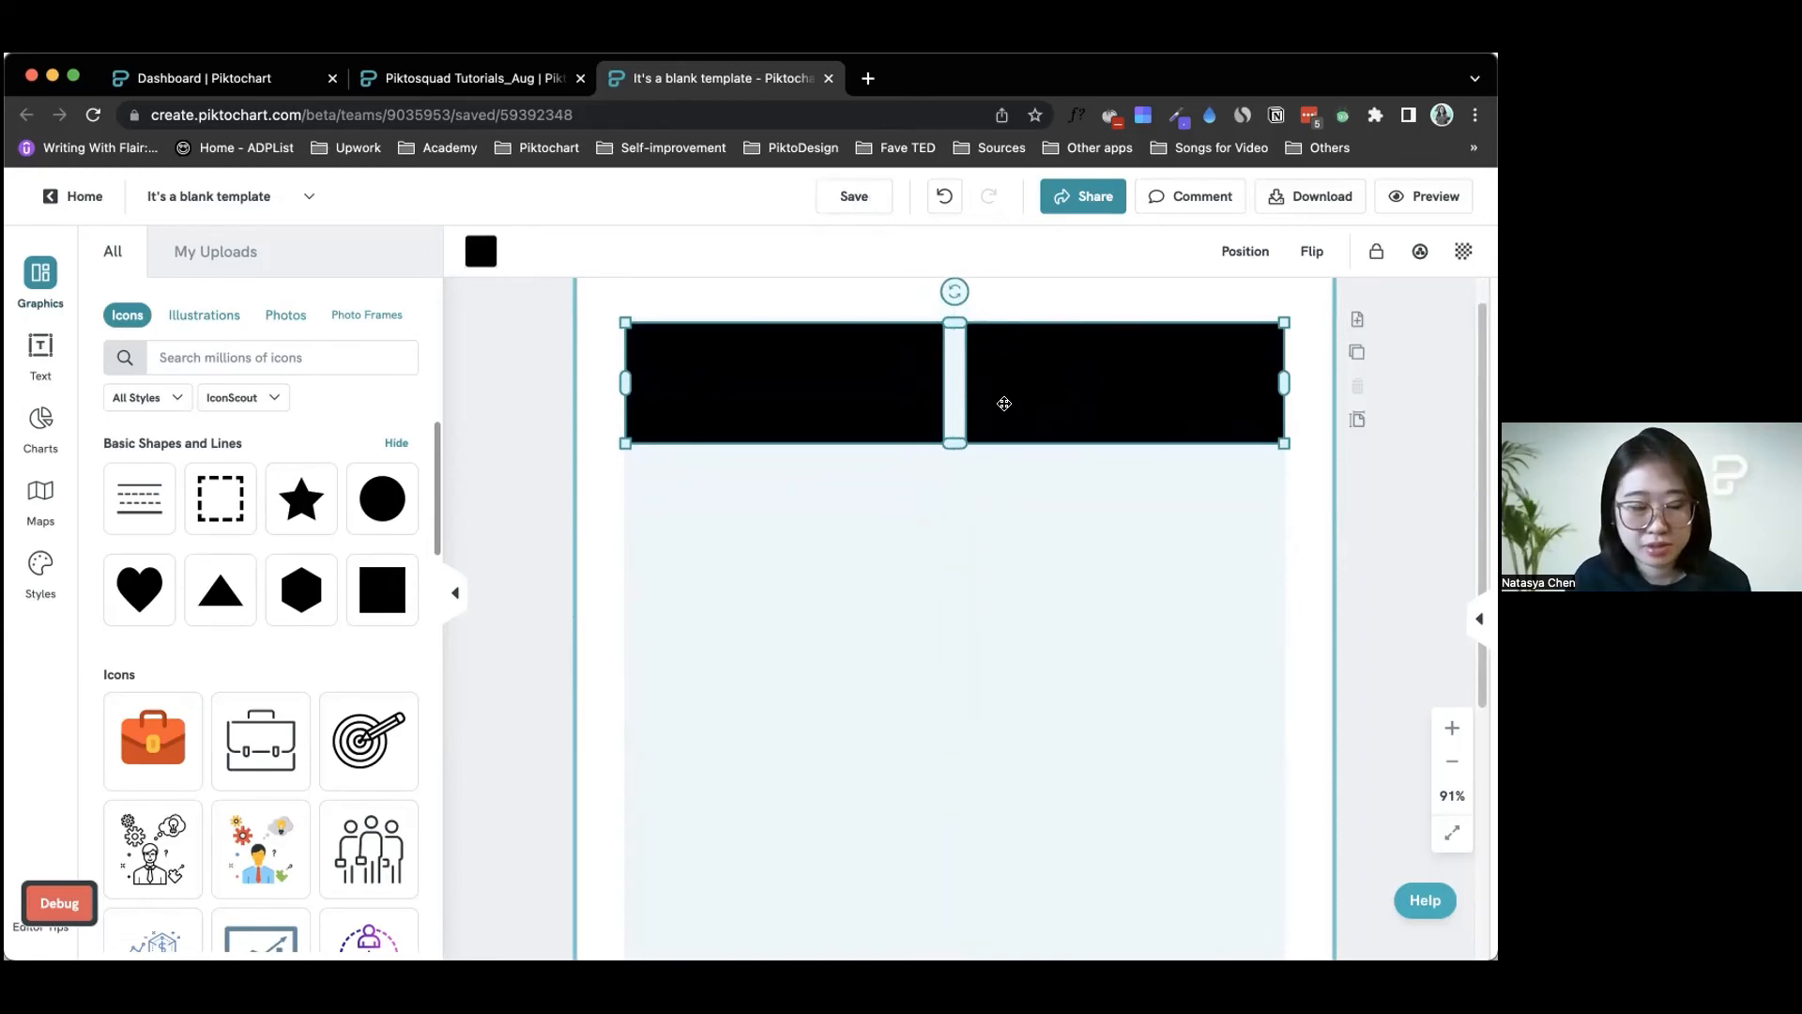
Step: Duplicate the pair of black rectangles and place the copy directly below with a narrow gap between the rows
key(super+d)
drag(1055, 412, 1043, 533)
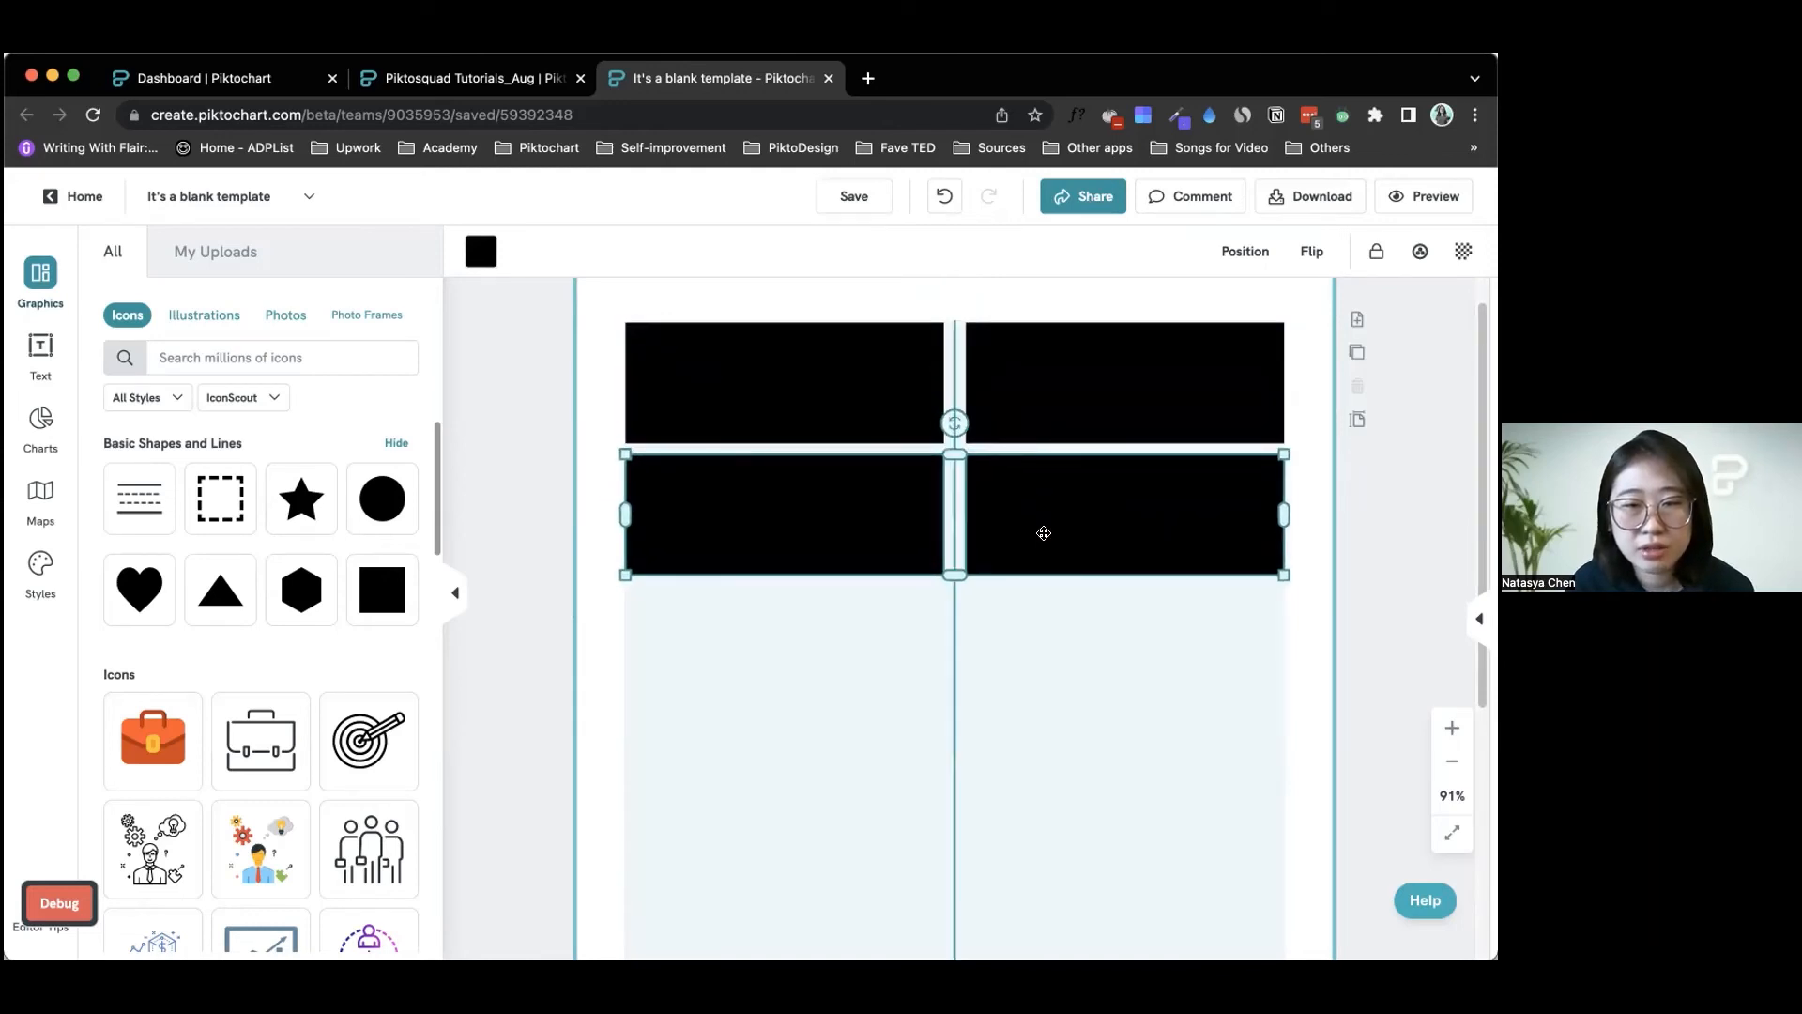
key(Down)
key(Down)
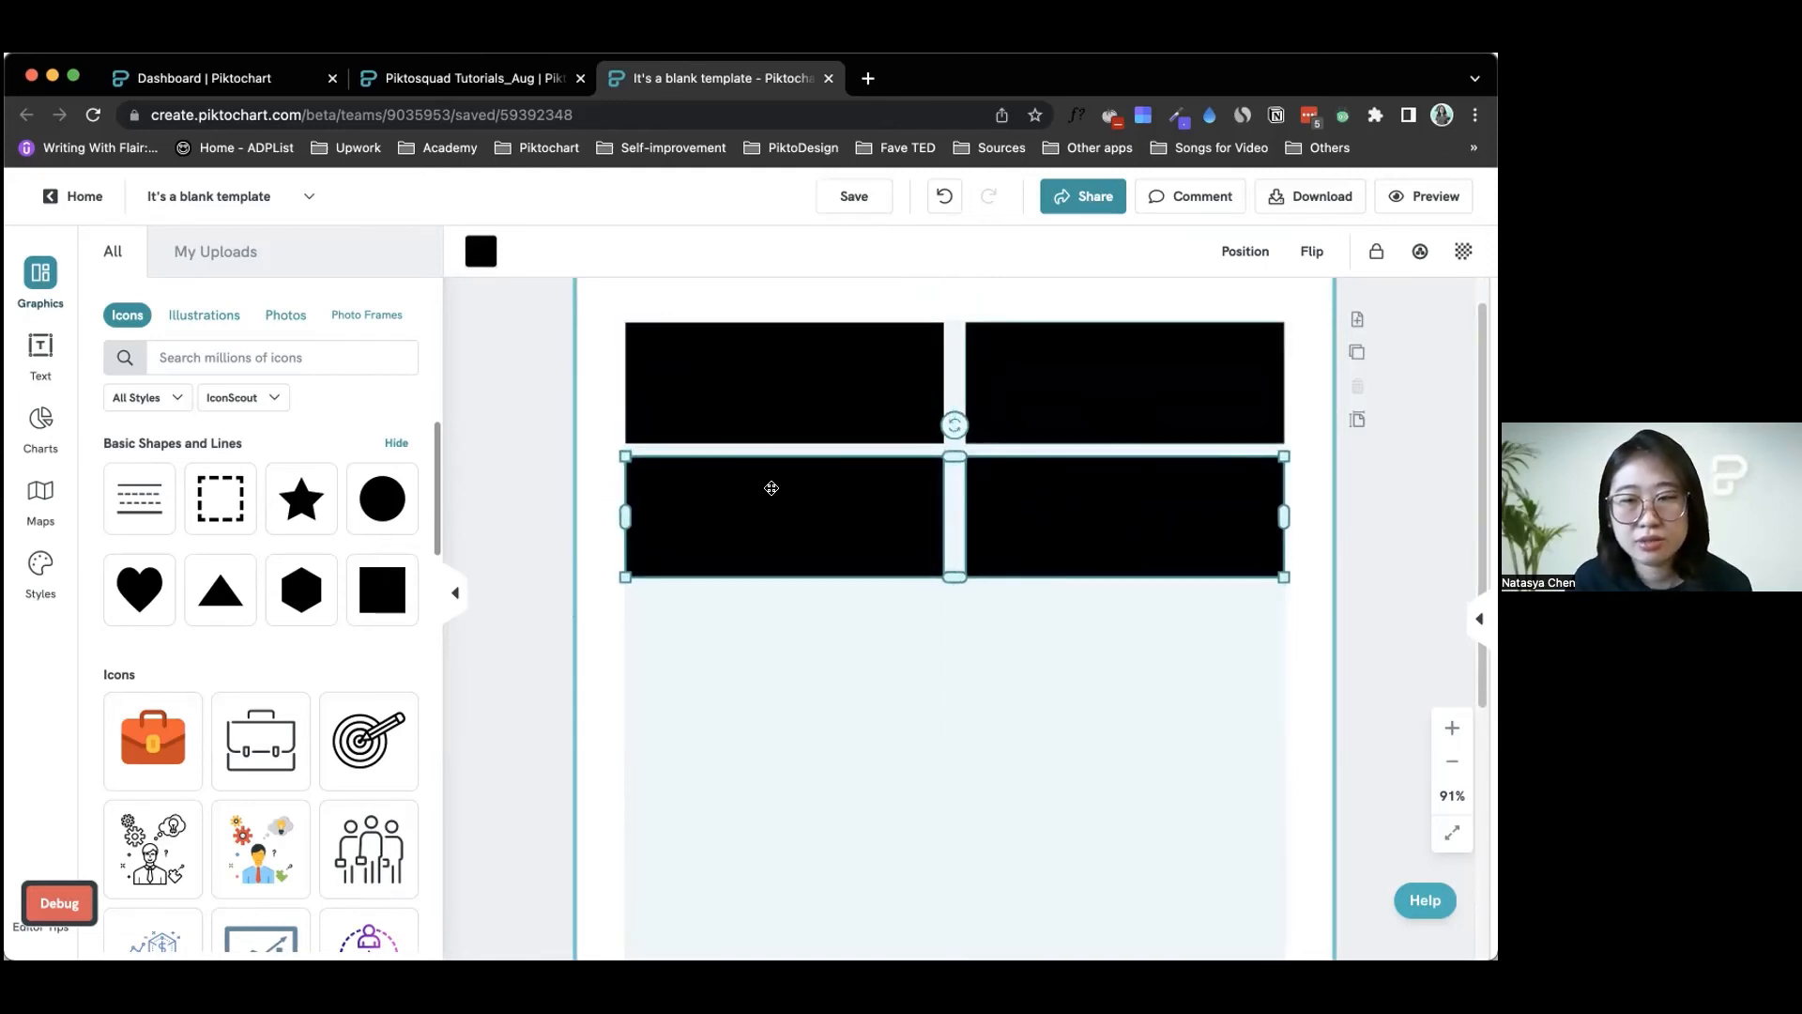
Step: Select all four black rectangles and stretch them together down to near the bottom edge of the pale guide
shift+click(780, 388)
shift+click(1095, 392)
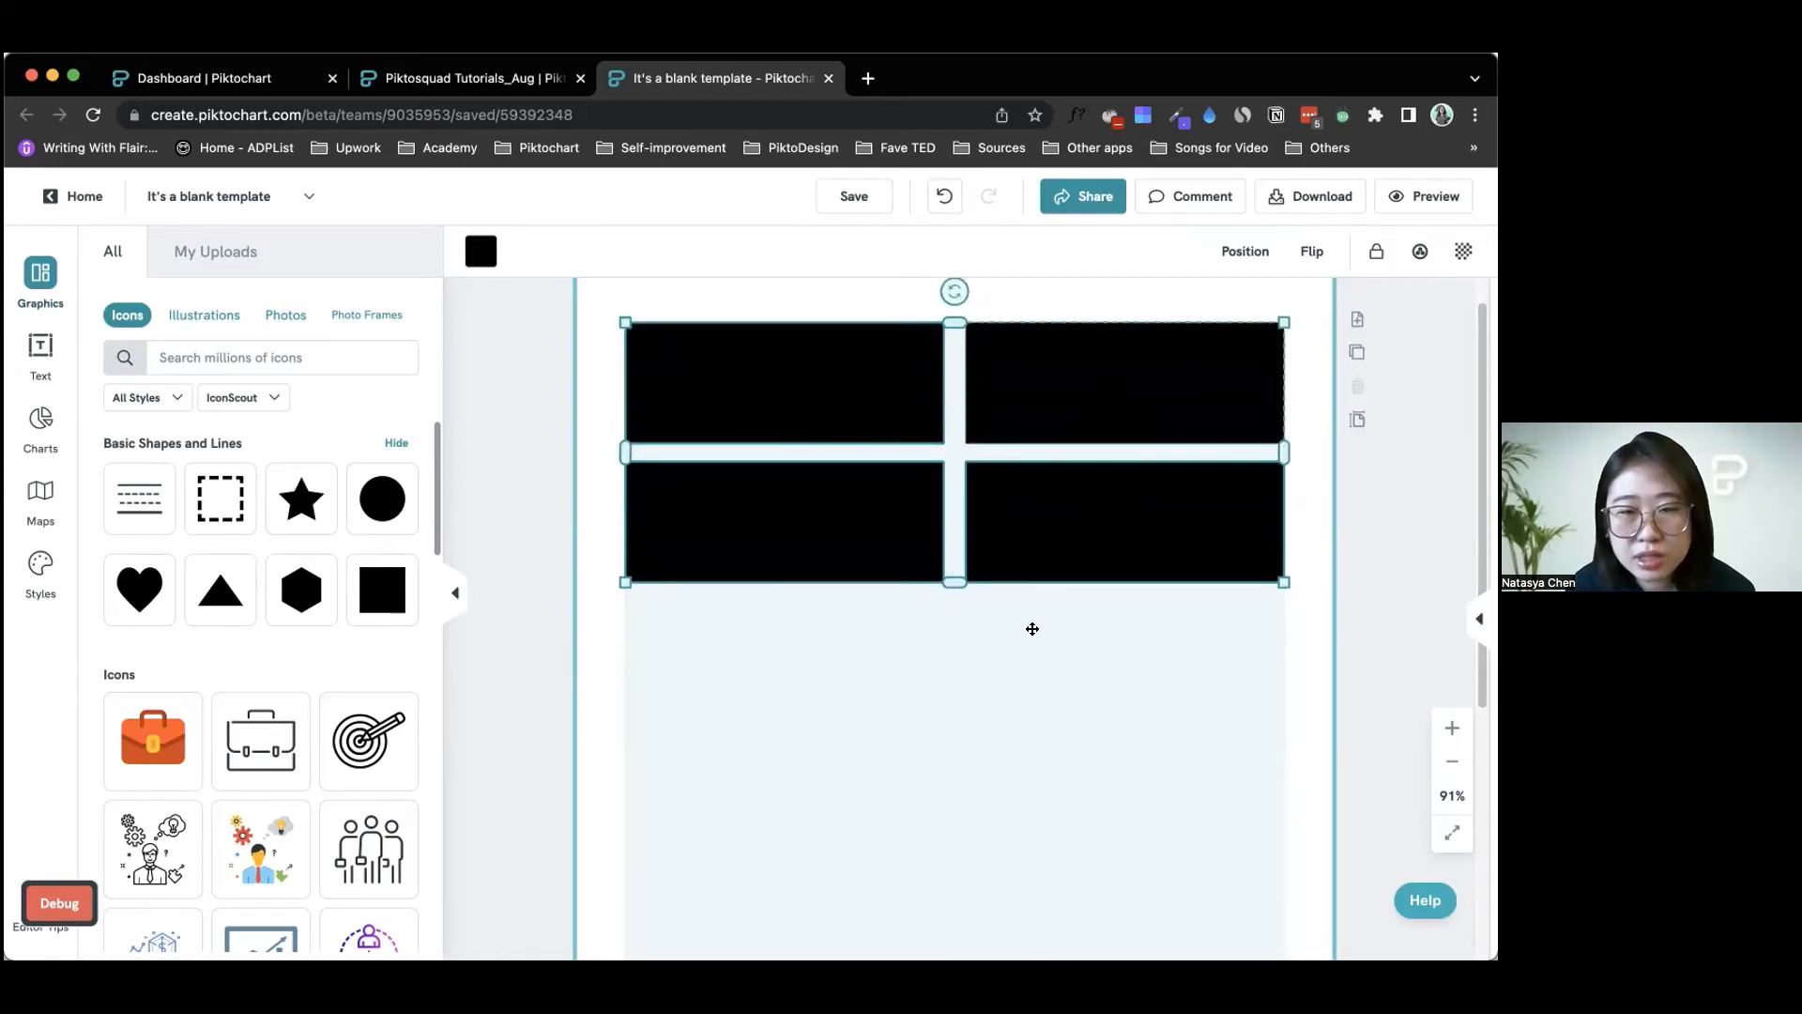
scroll(1033, 628, down, 4)
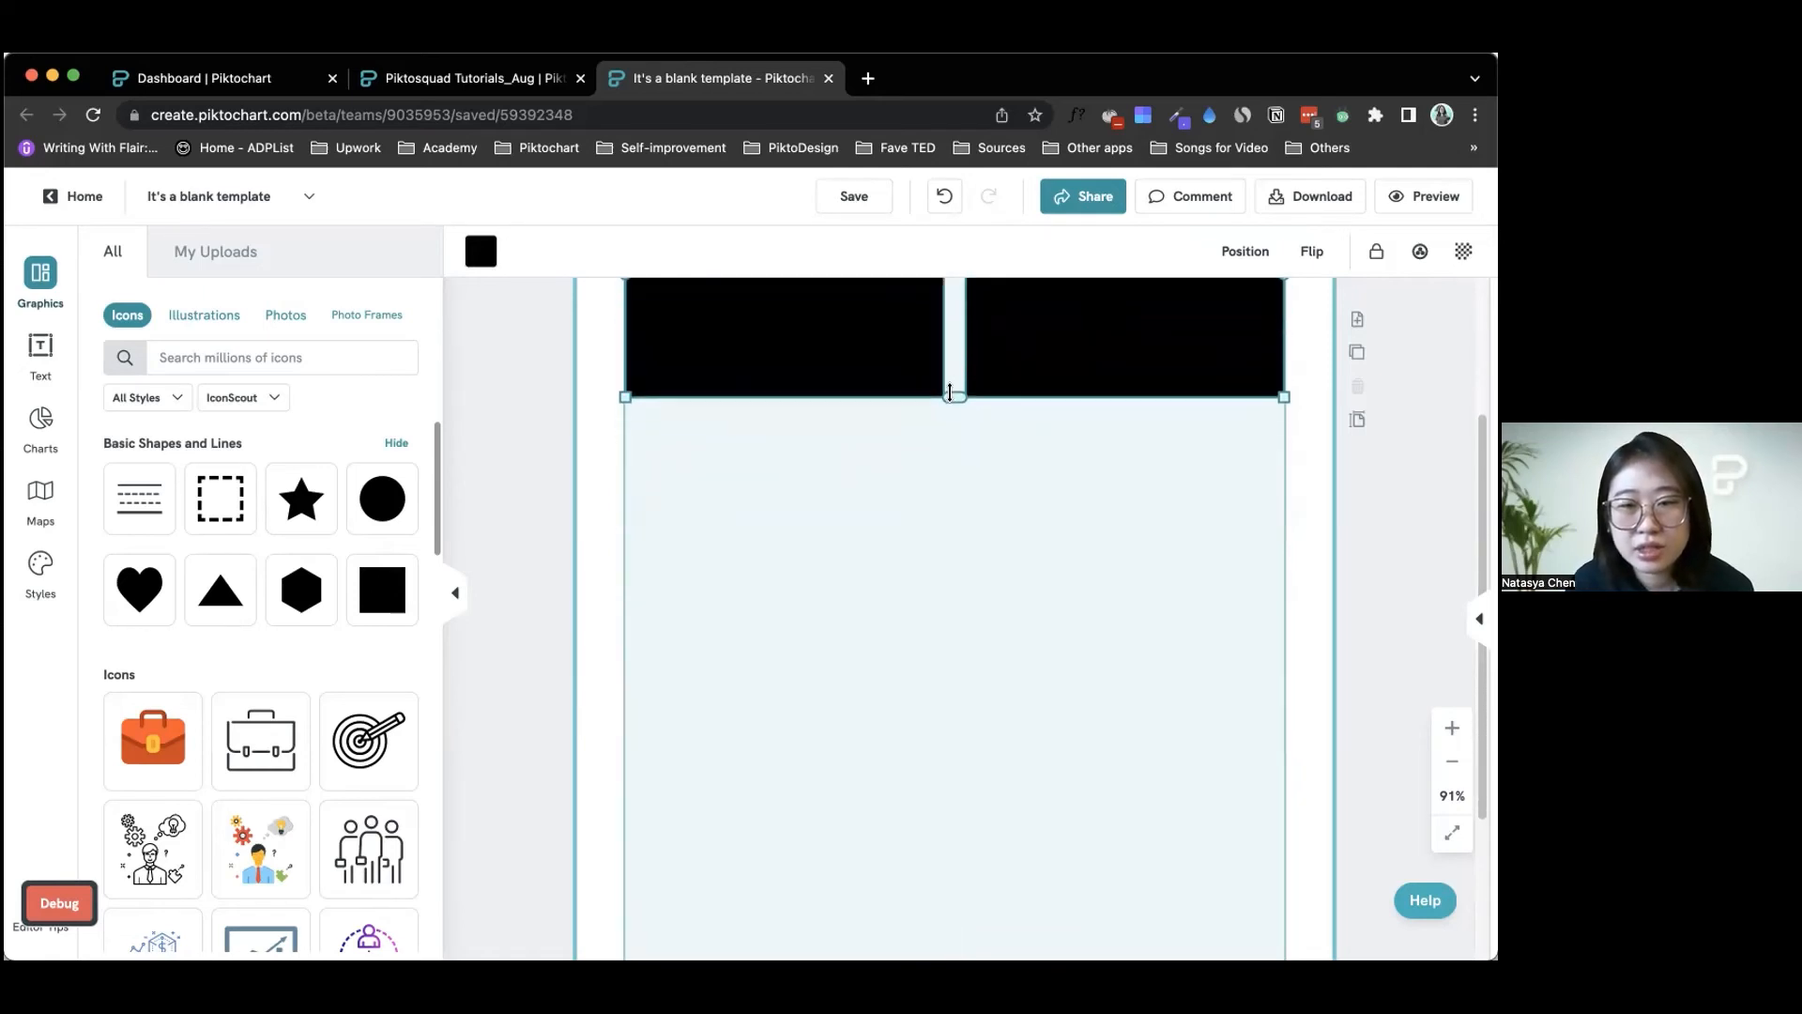
drag(949, 392, 976, 692)
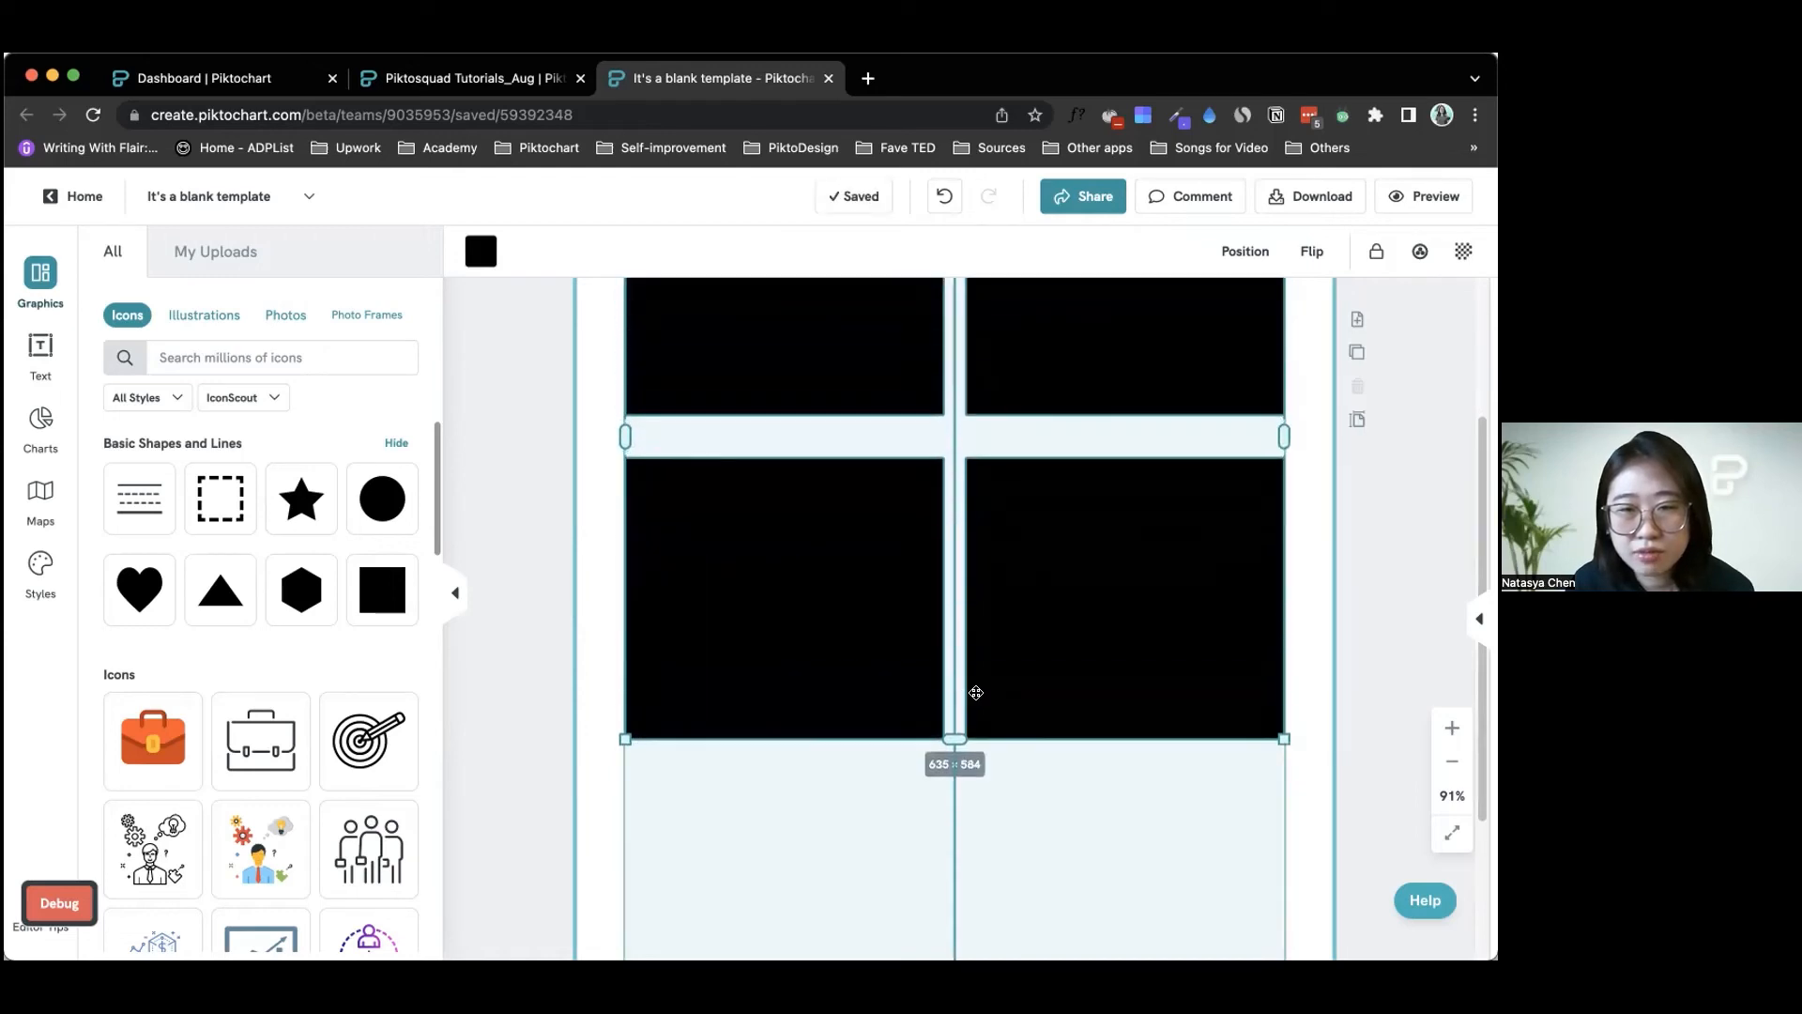
scroll(951, 552, down, 5)
drag(955, 514, 982, 885)
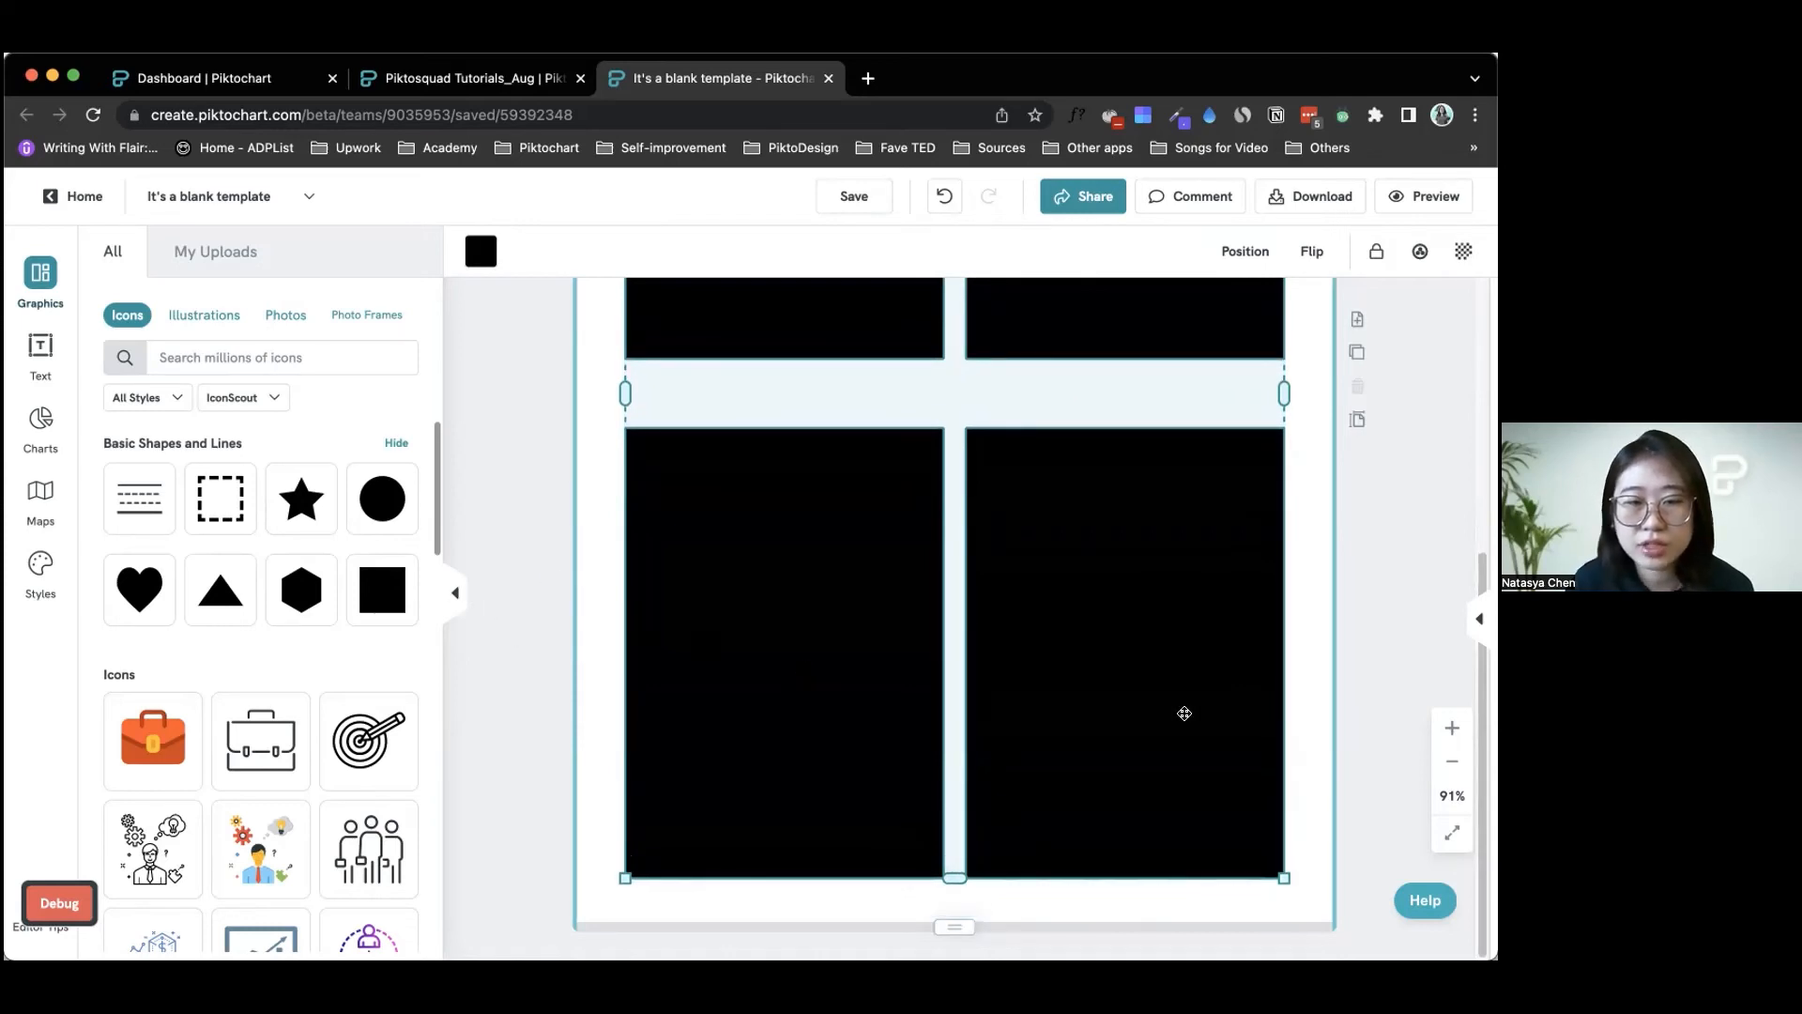
Step: Move the two lower black rectangles up so the gap between rows matches the gap between columns
scroll(914, 800, up, 3)
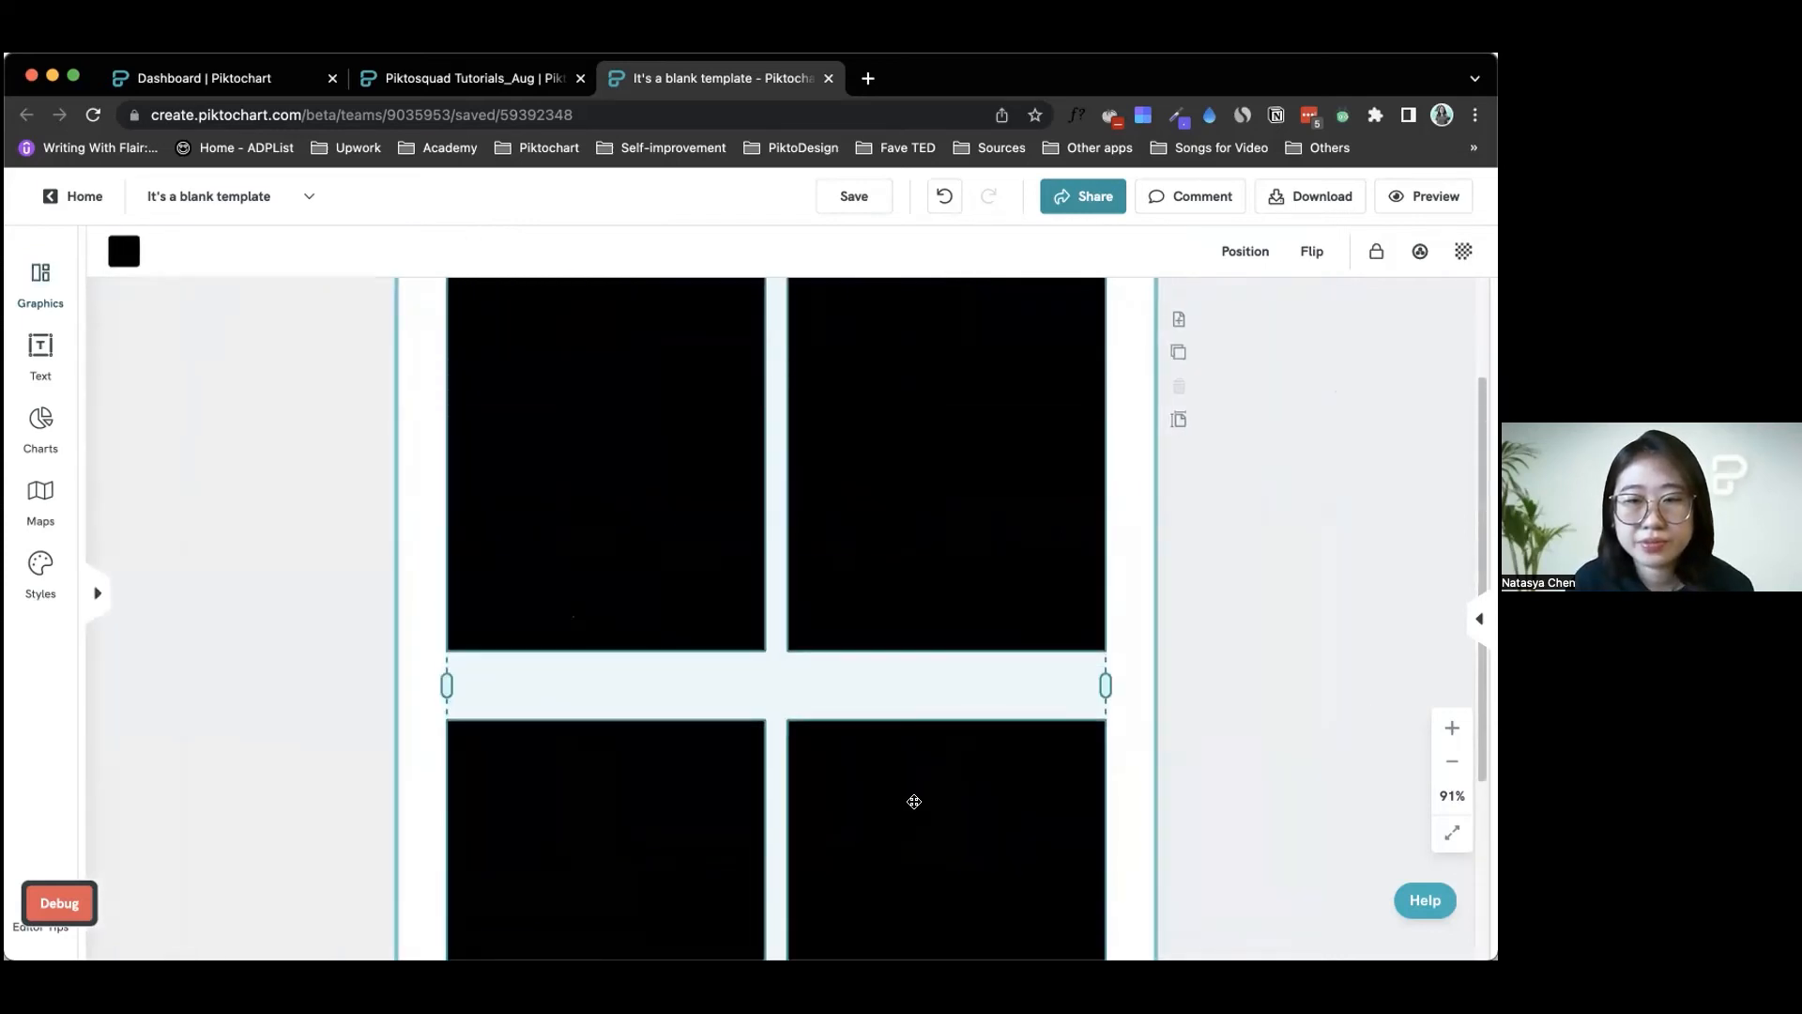
click(775, 769)
click(941, 754)
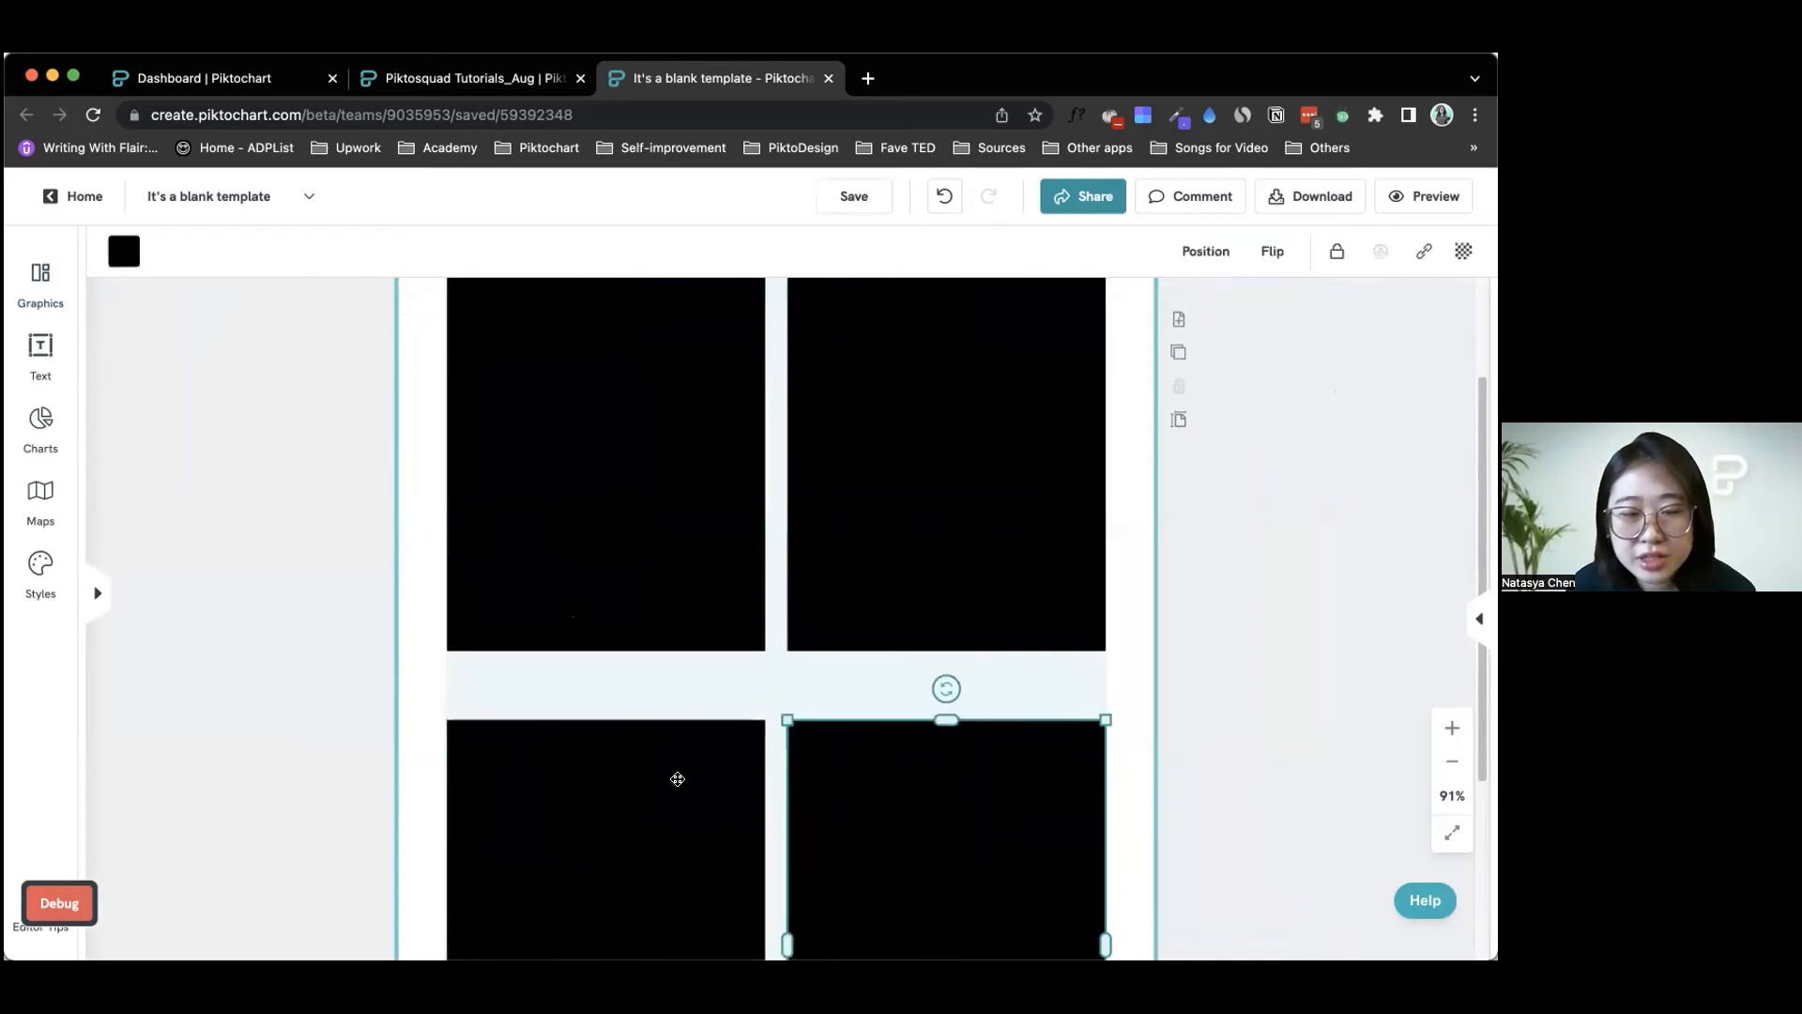
drag(933, 774, 922, 719)
Step: Select all four black rectangles and stretch the grid down to the guide's bottom edge, about 635 × 943
shift+click(897, 576)
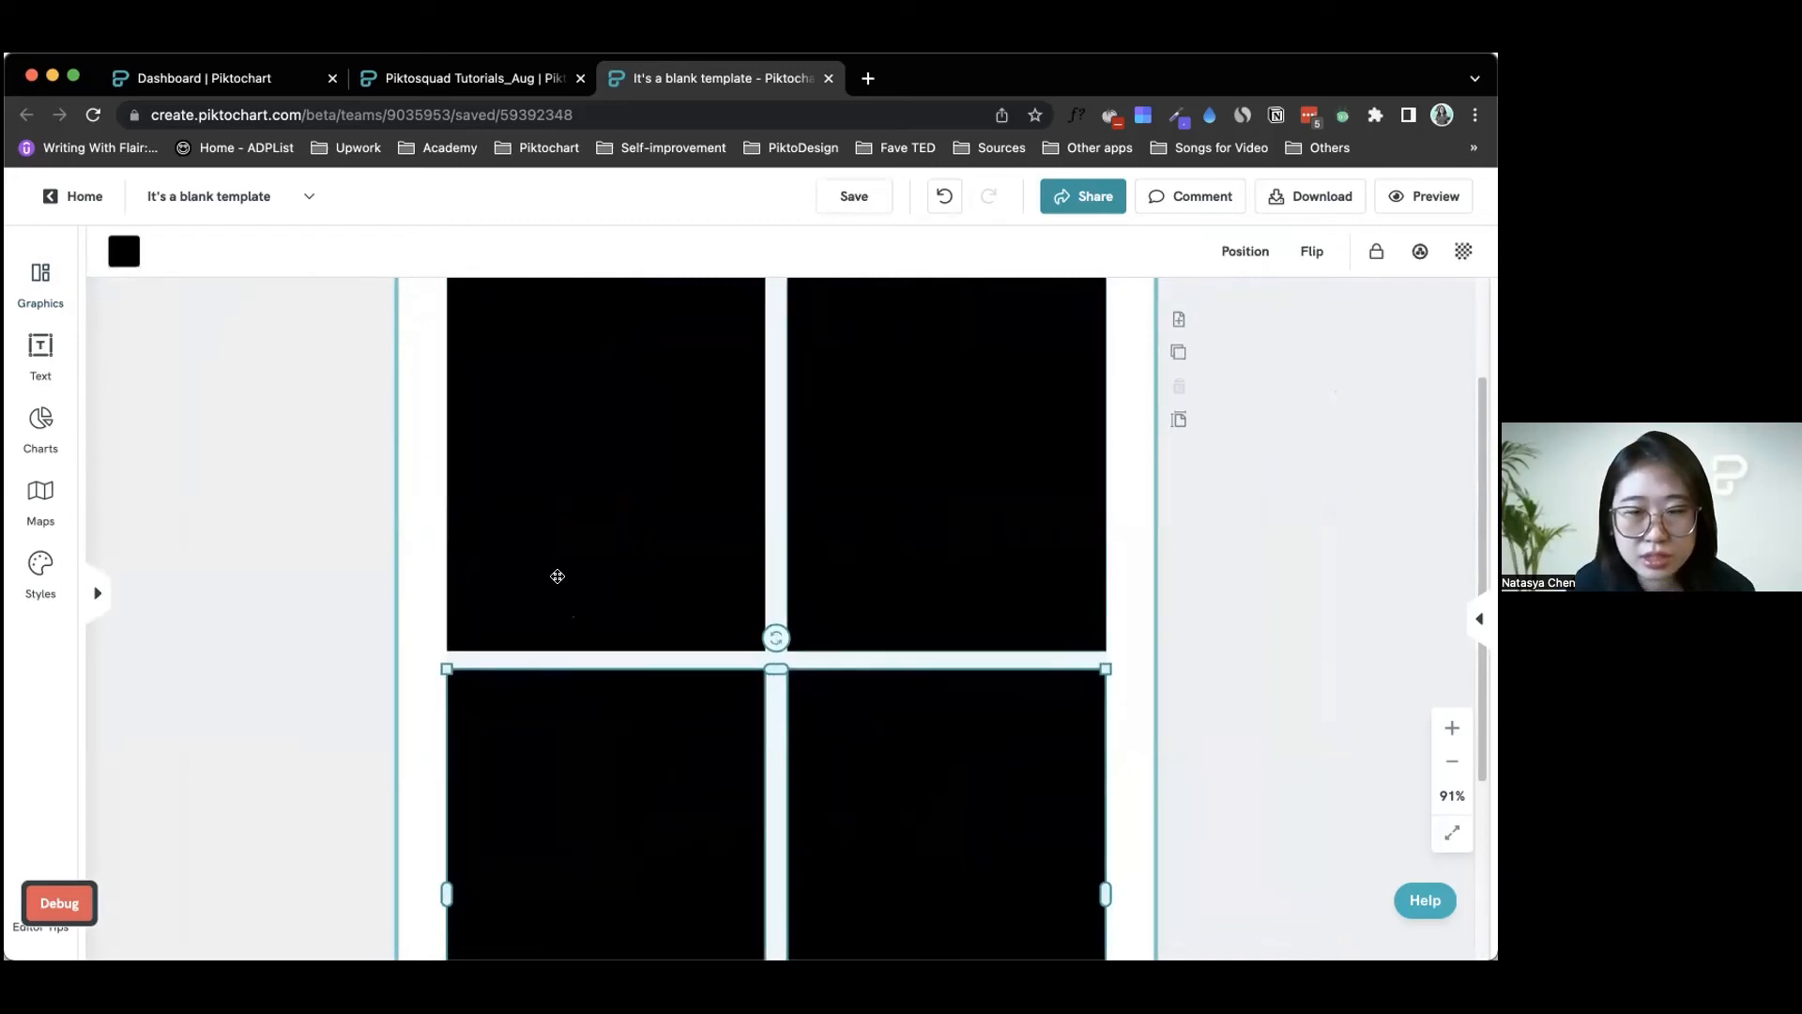
shift+click(557, 576)
scroll(939, 798, down, 5)
drag(773, 828, 775, 881)
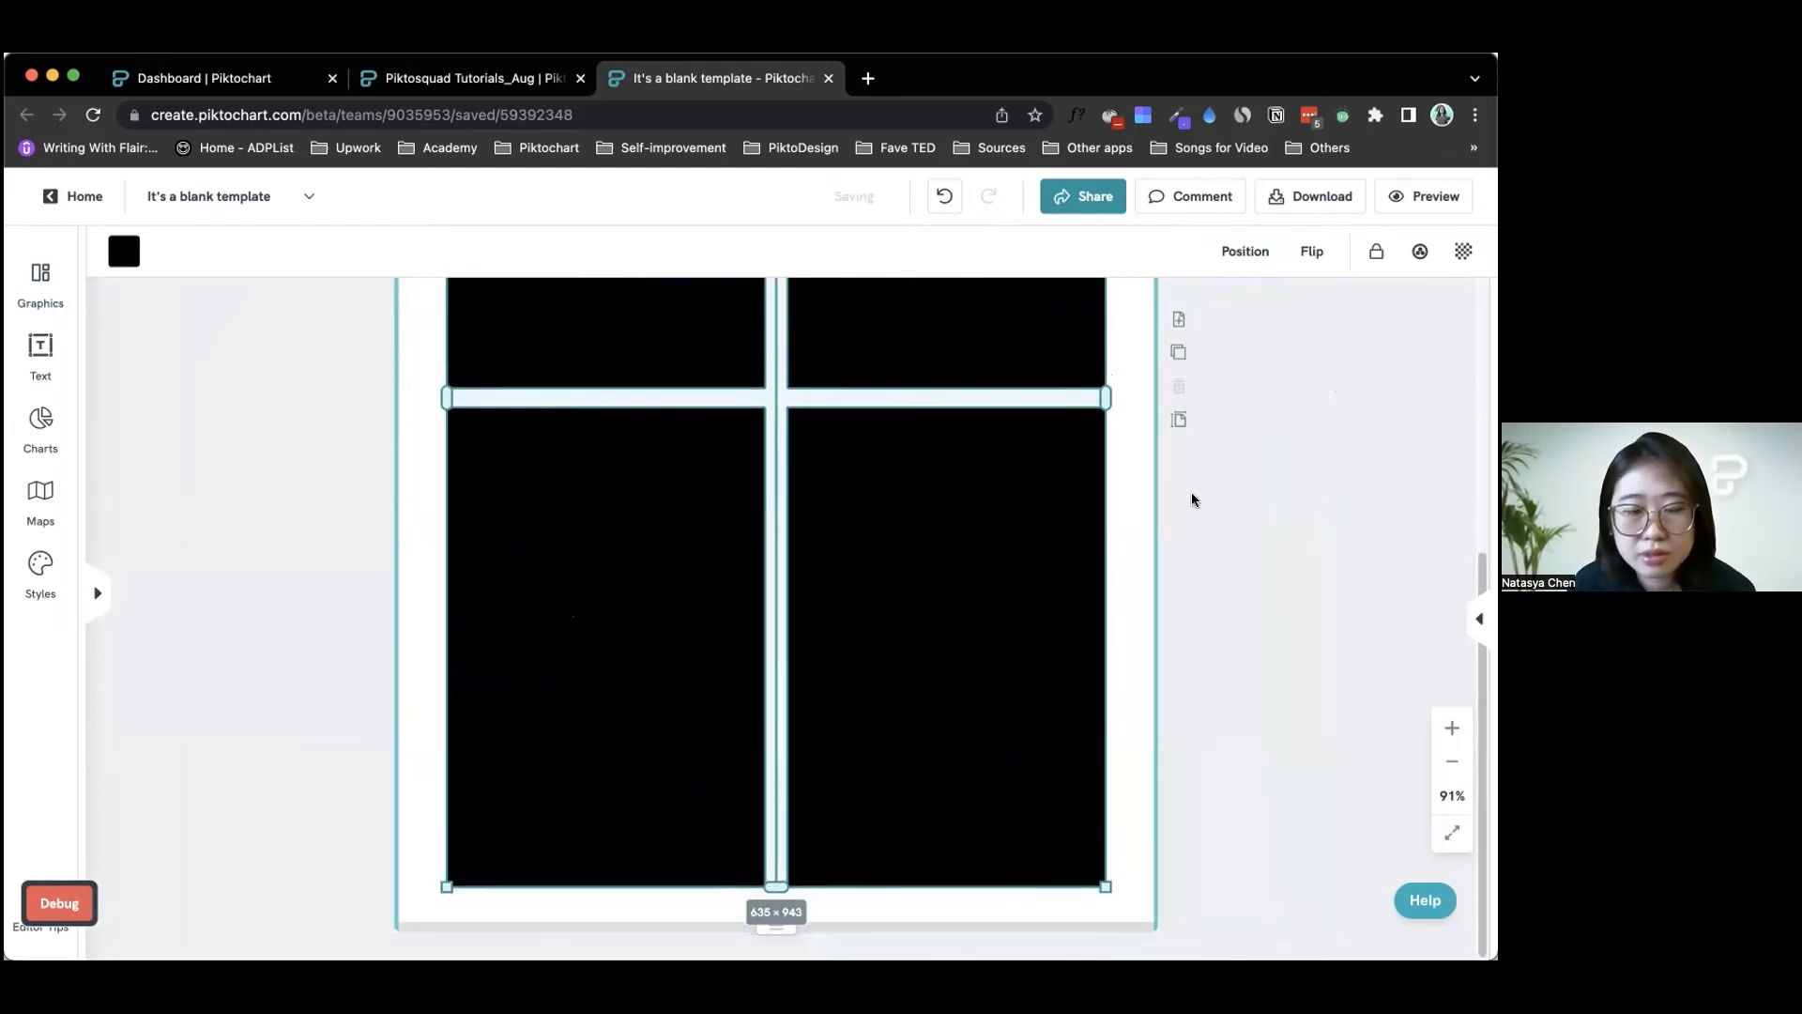
click(1191, 499)
Step: Delete the two lower black rectangles from the grid
scroll(1000, 774, up, 5)
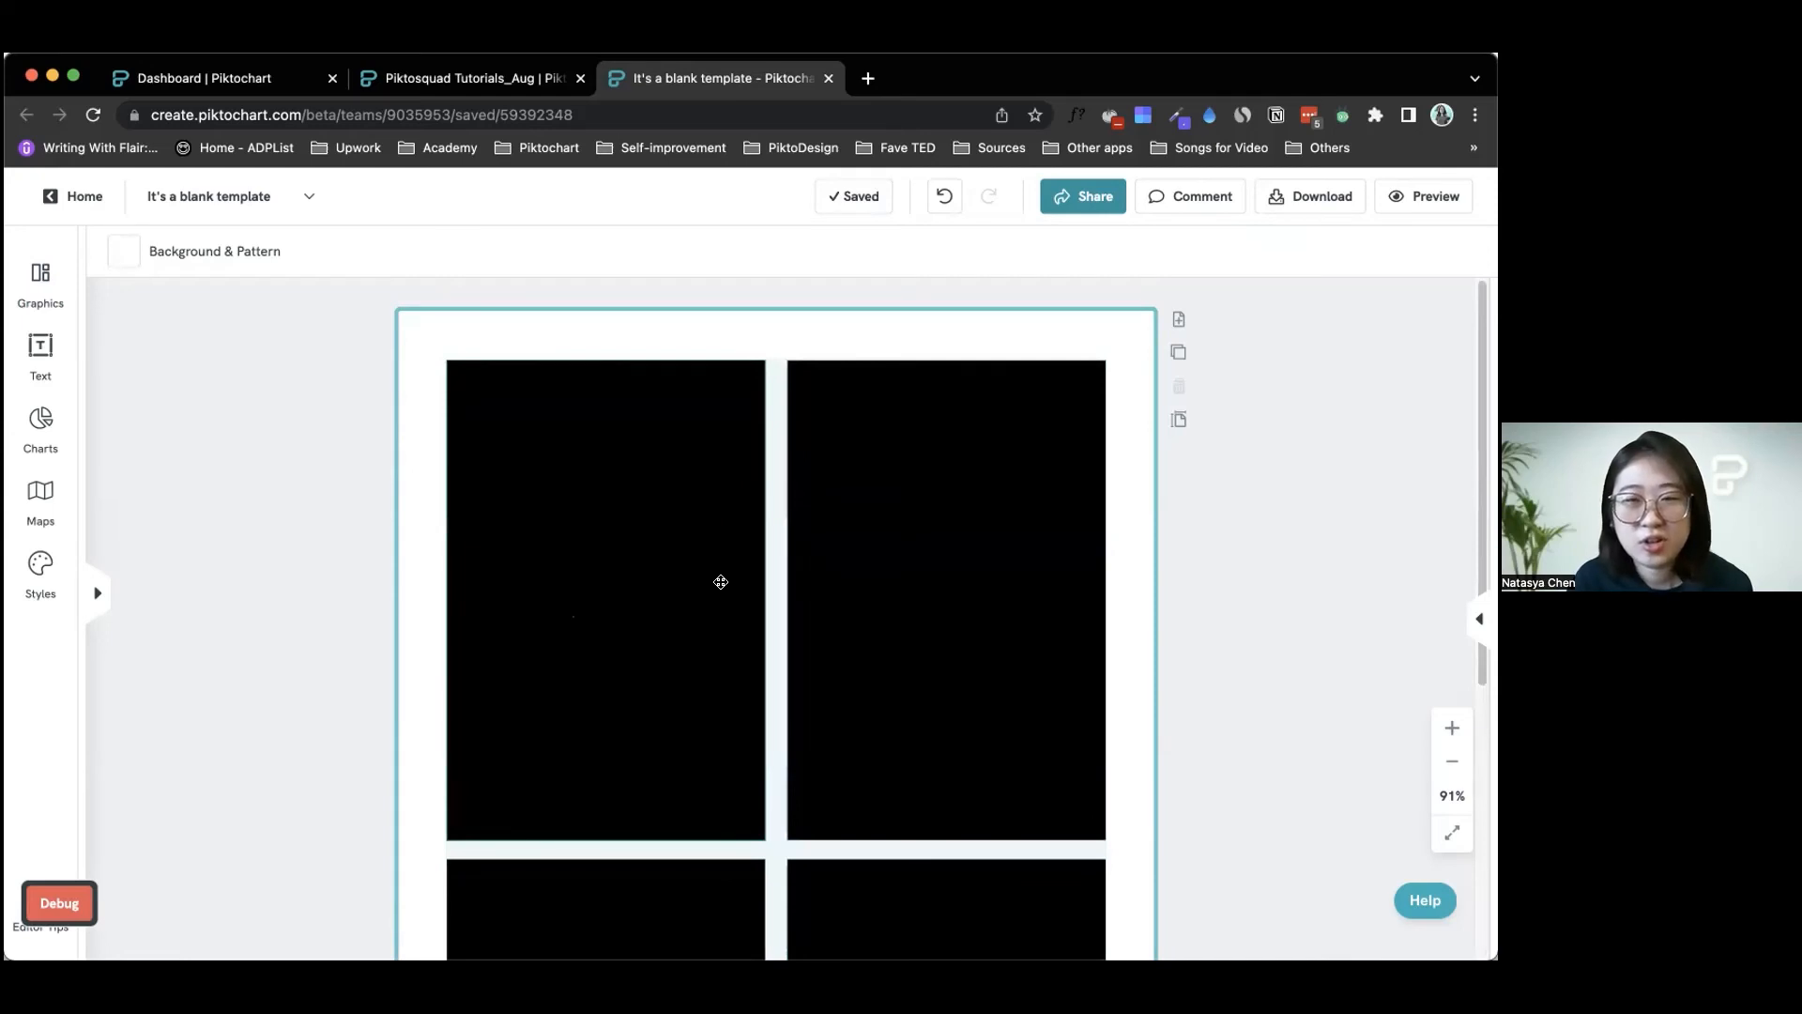
scroll(881, 600, down, 5)
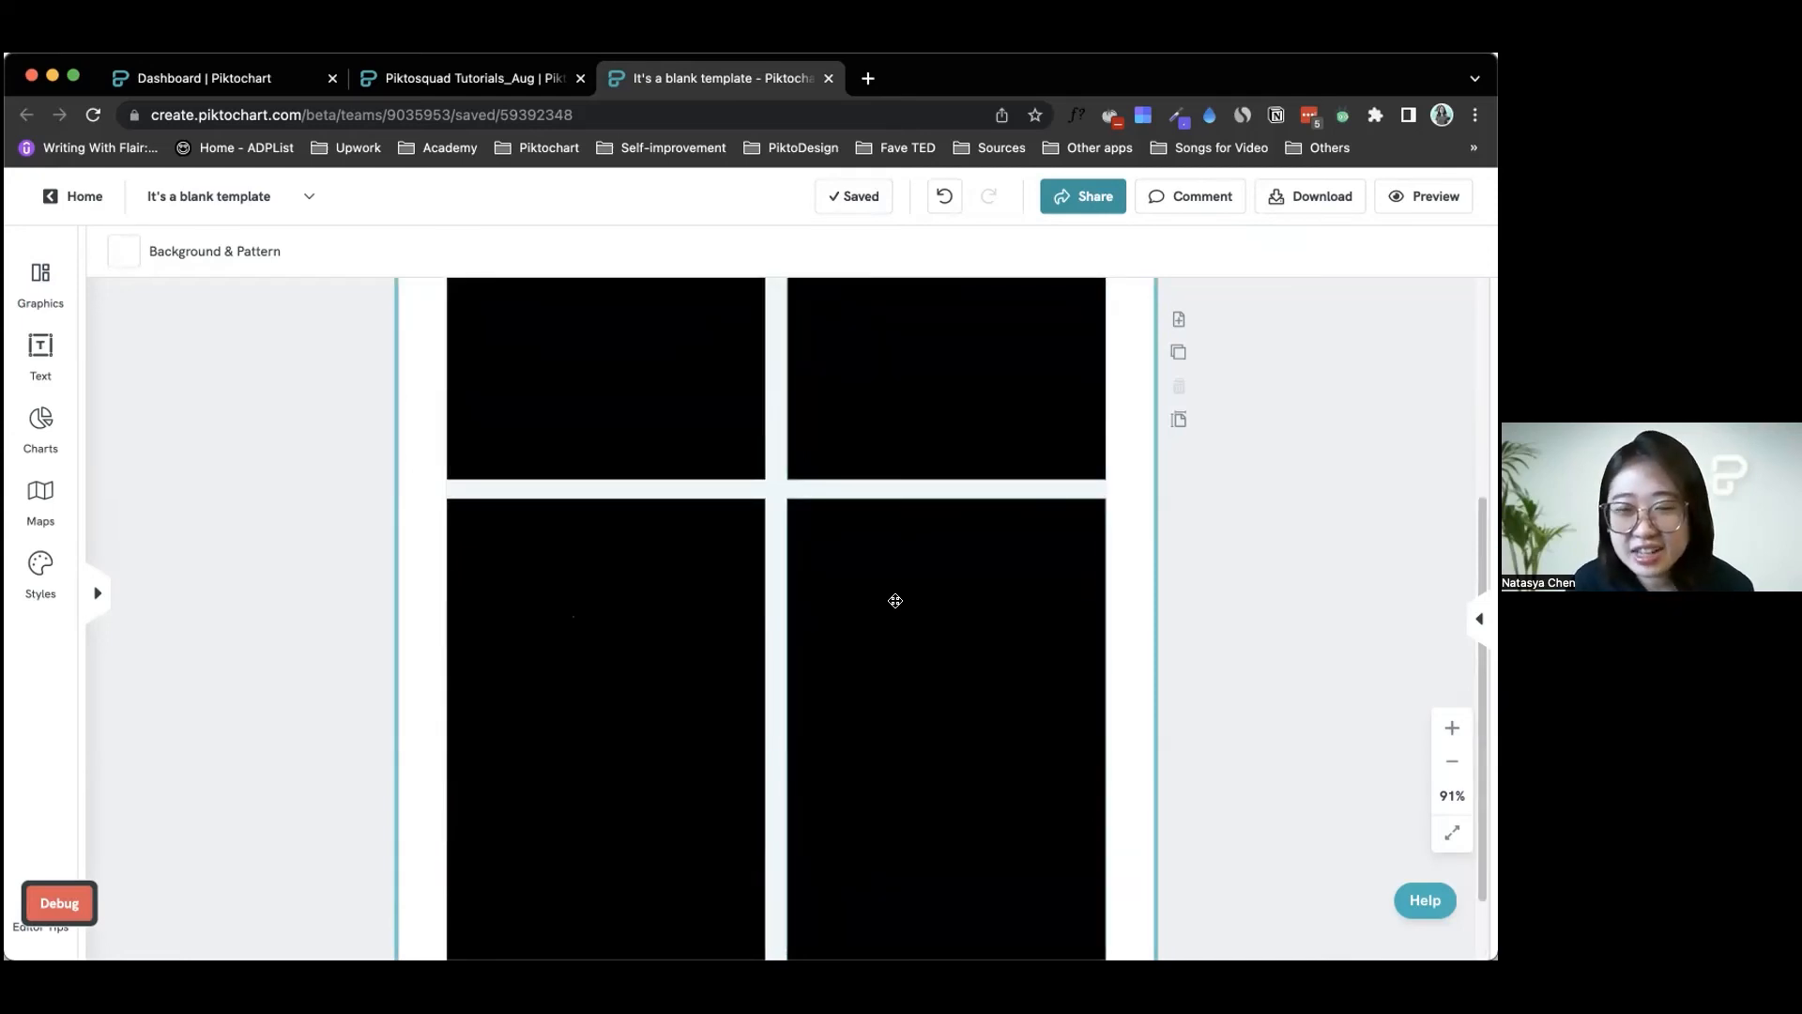
click(895, 570)
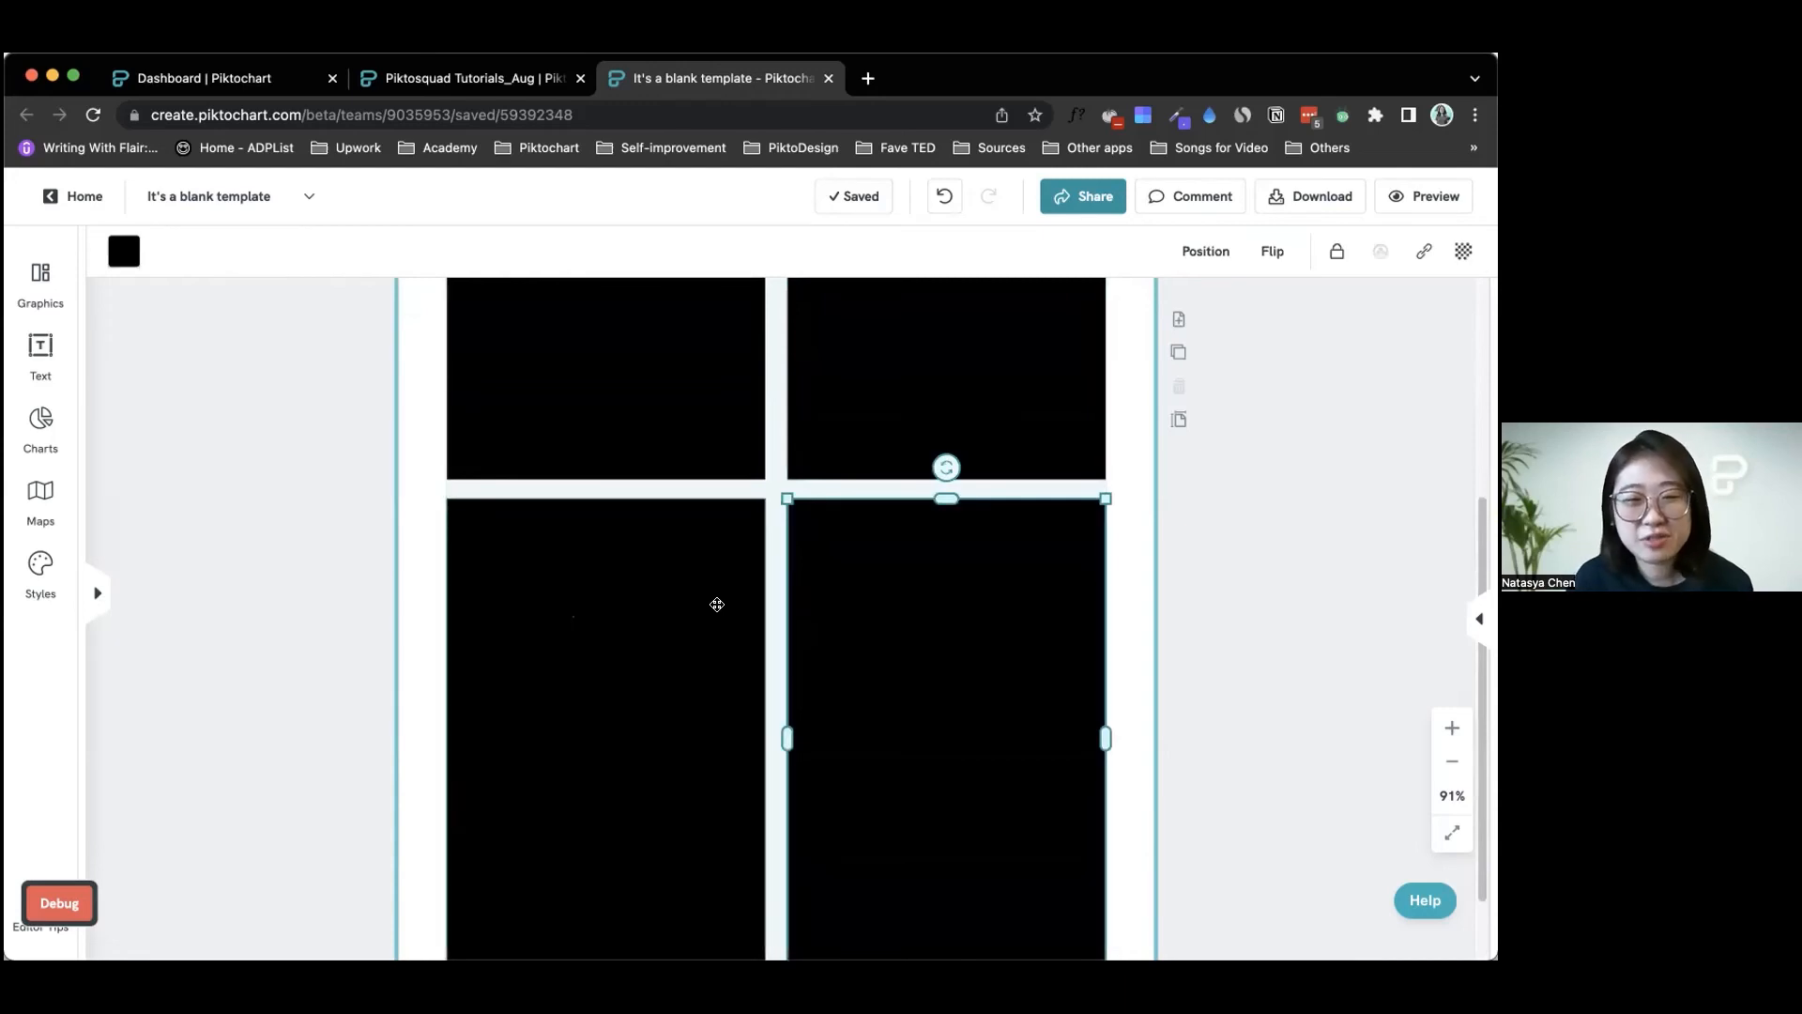
shift+click(717, 605)
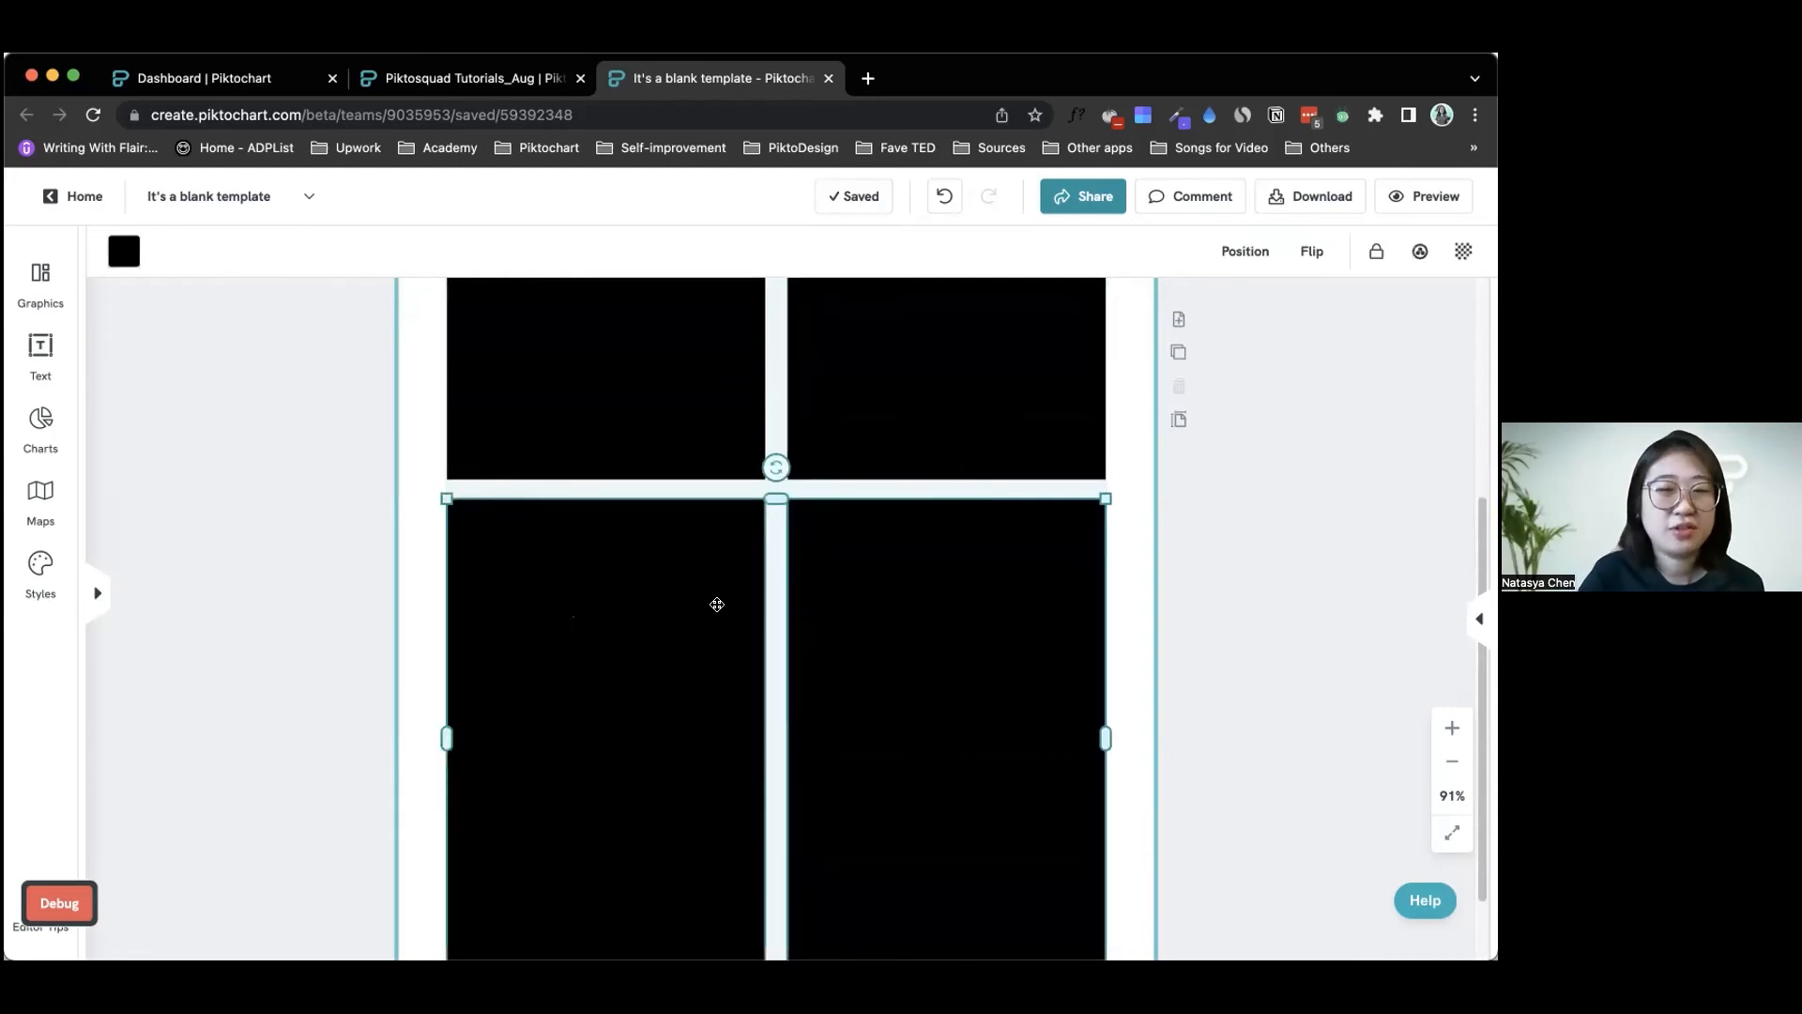
key(Delete)
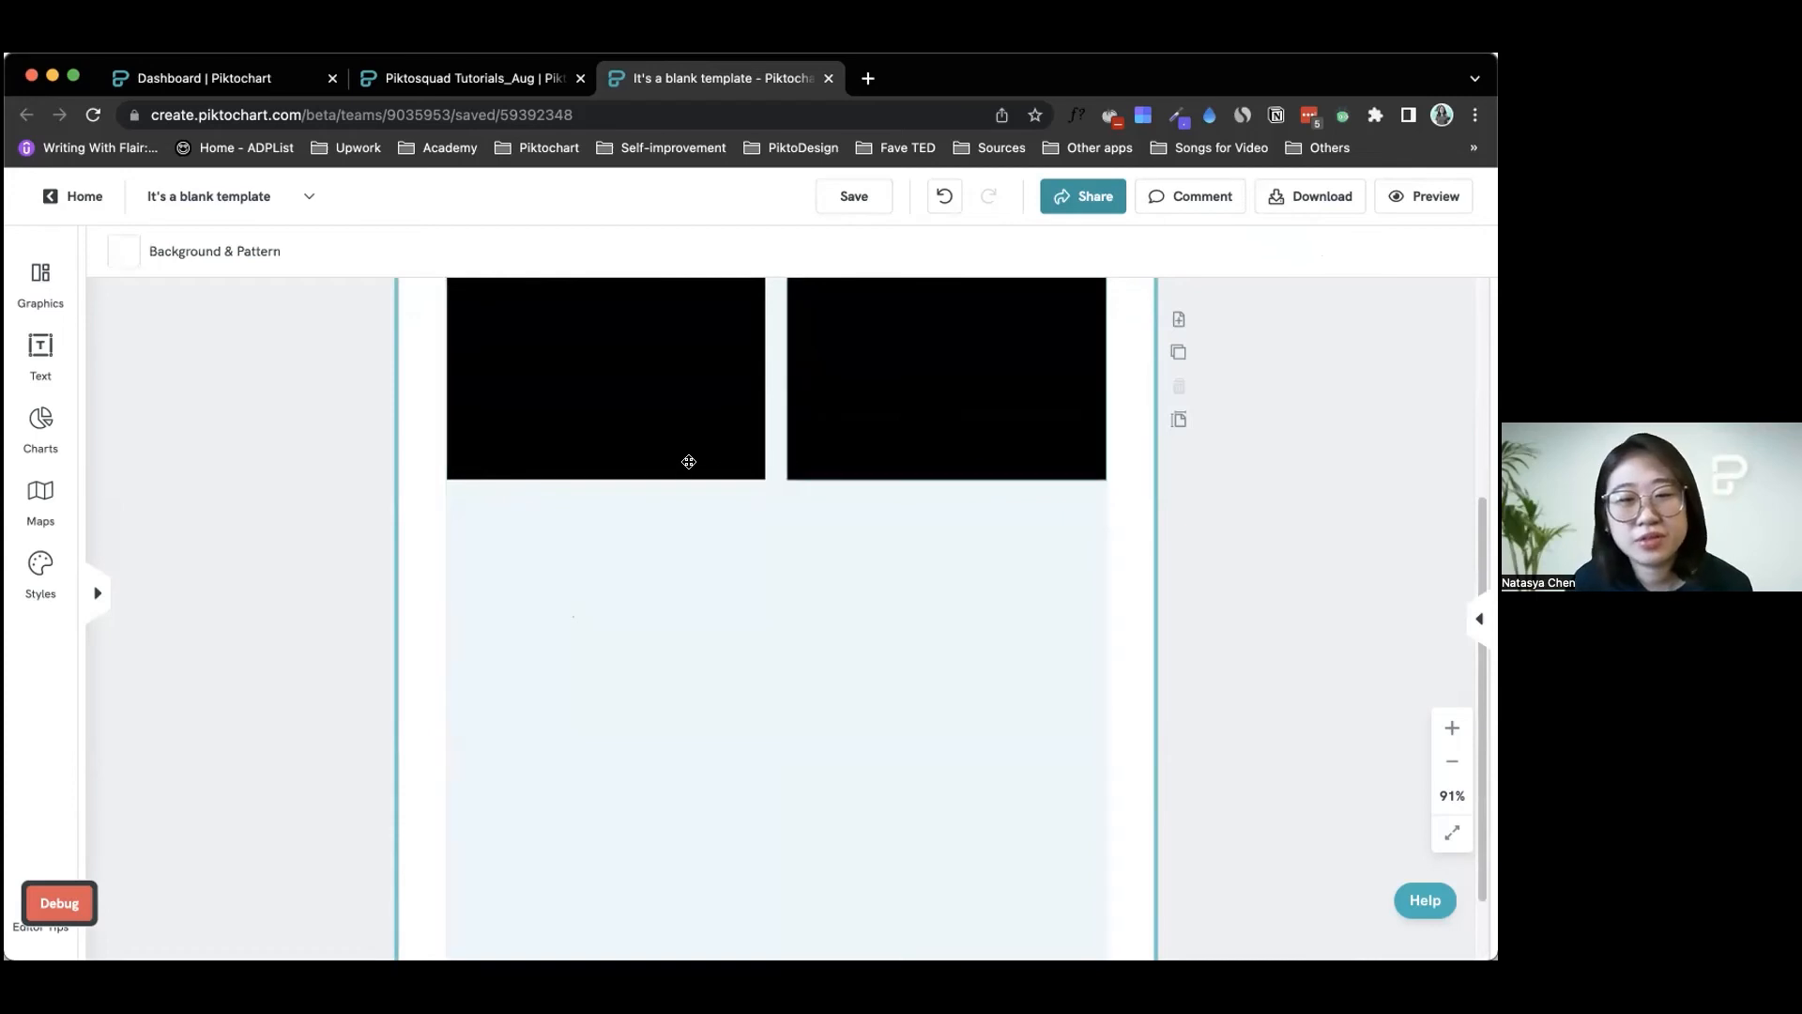
Step: Select the two remaining black rectangles and stretch them together down to the pale guide's bottom edge, forming two full-height columns
click(807, 462)
shift+click(689, 462)
drag(776, 477, 819, 798)
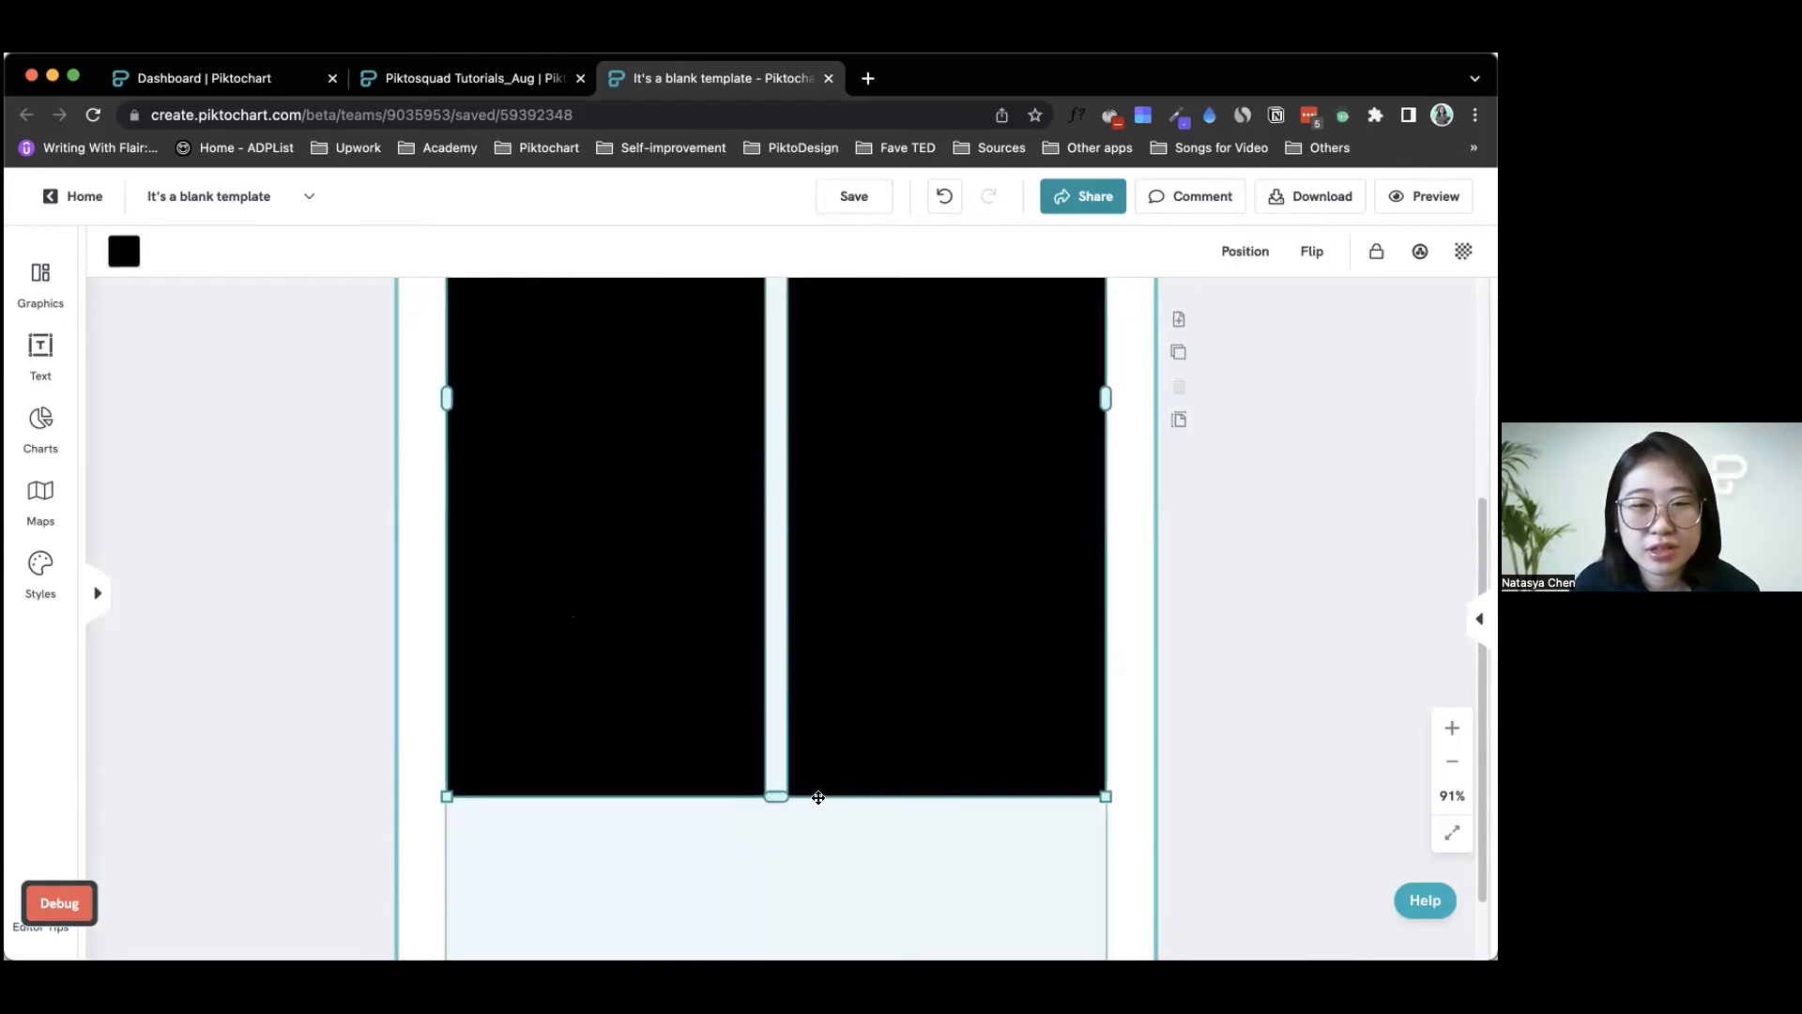
scroll(818, 797, down, 2)
drag(778, 860, 777, 878)
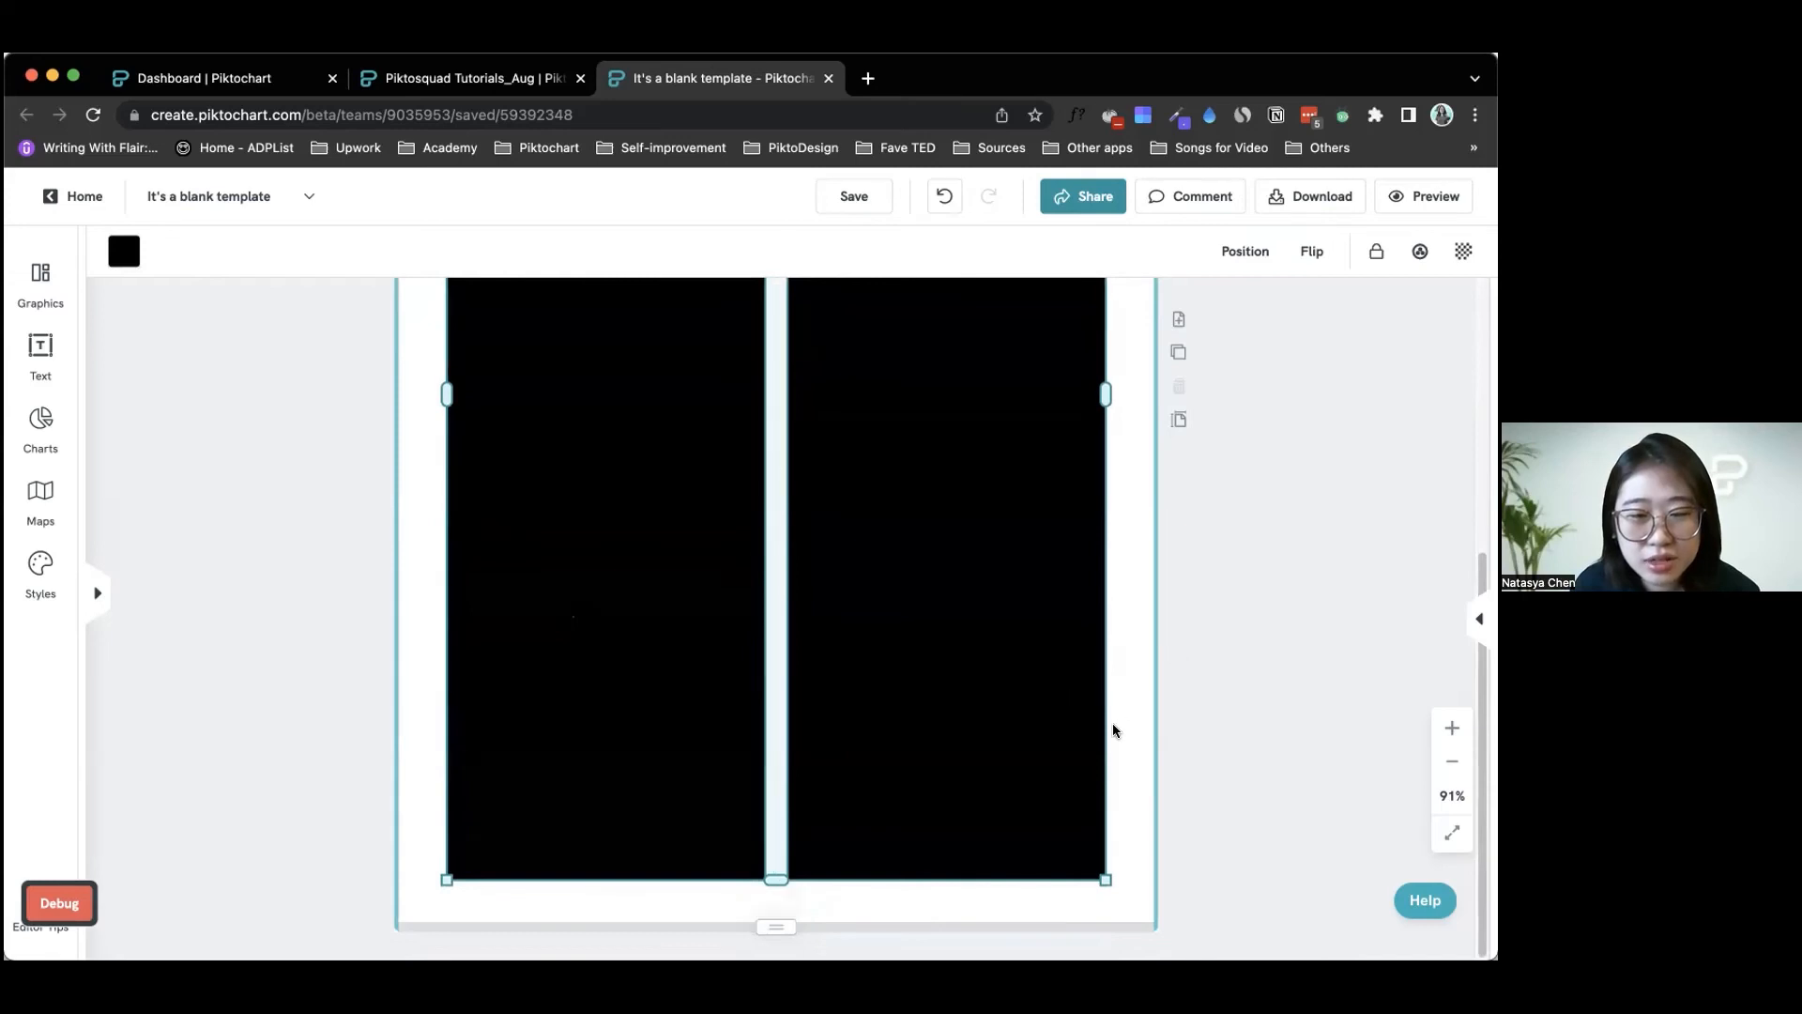
scroll(1180, 646, up, 10)
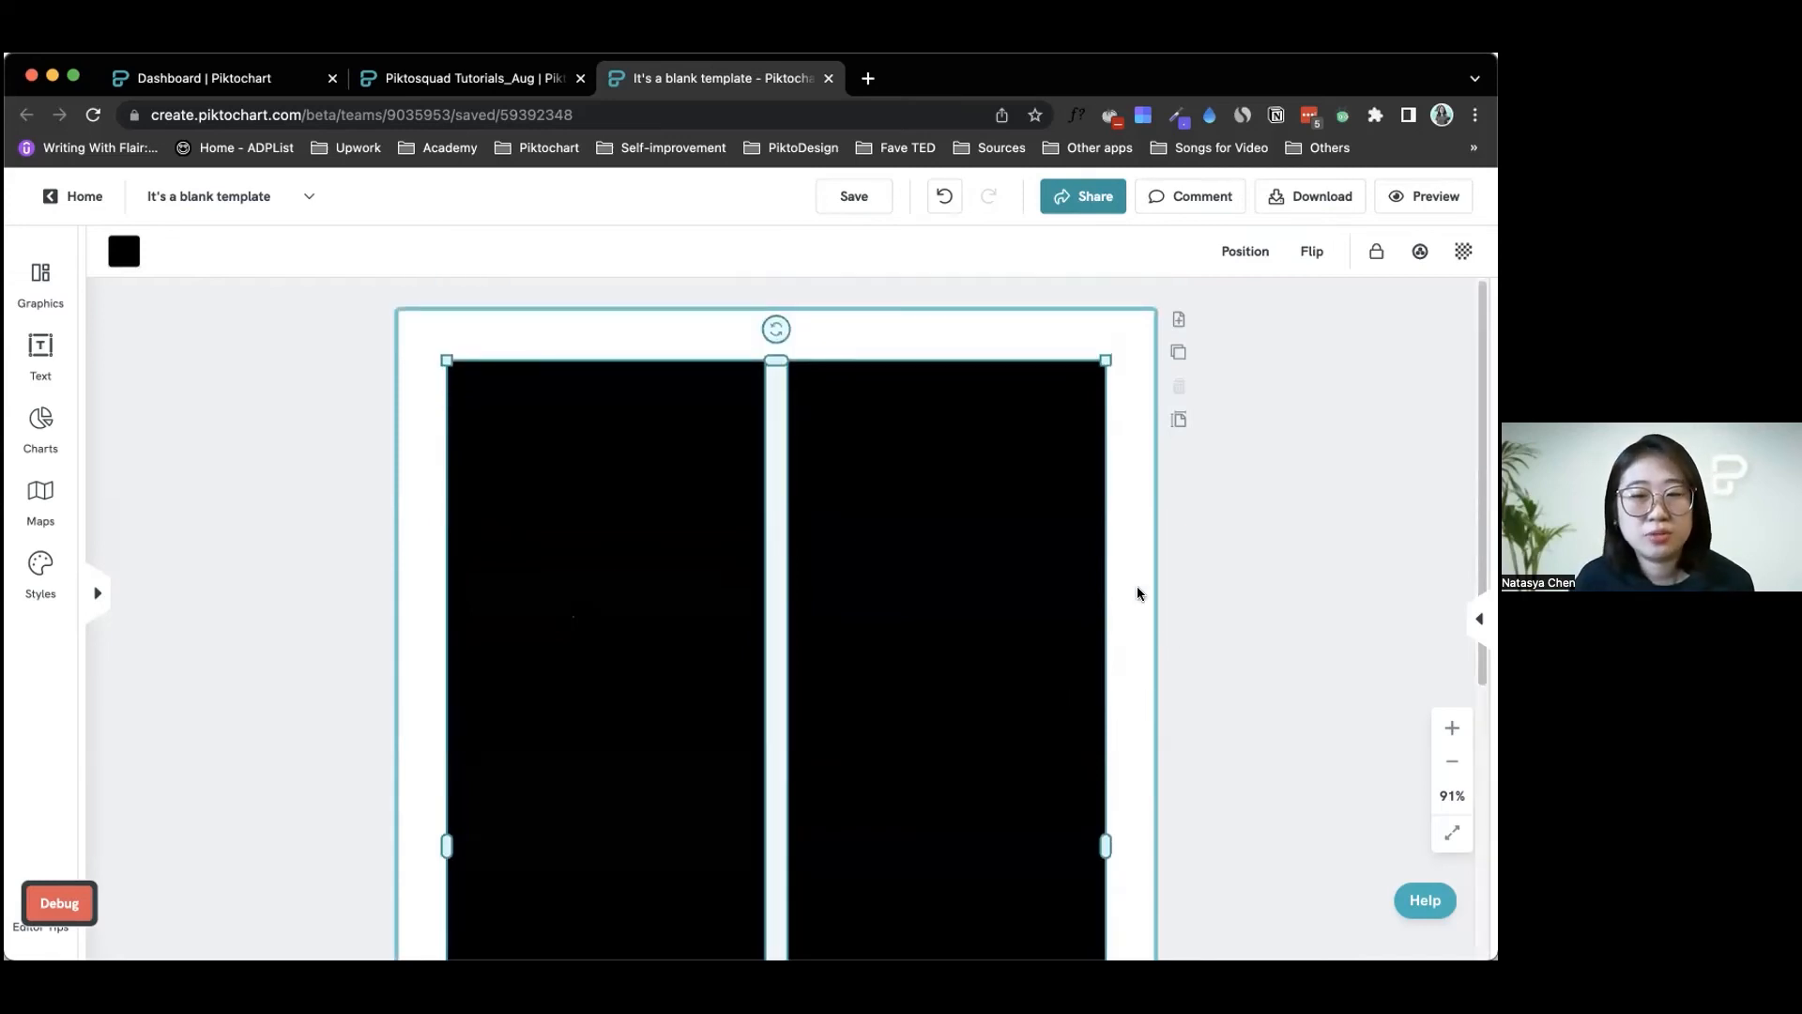
click(1162, 617)
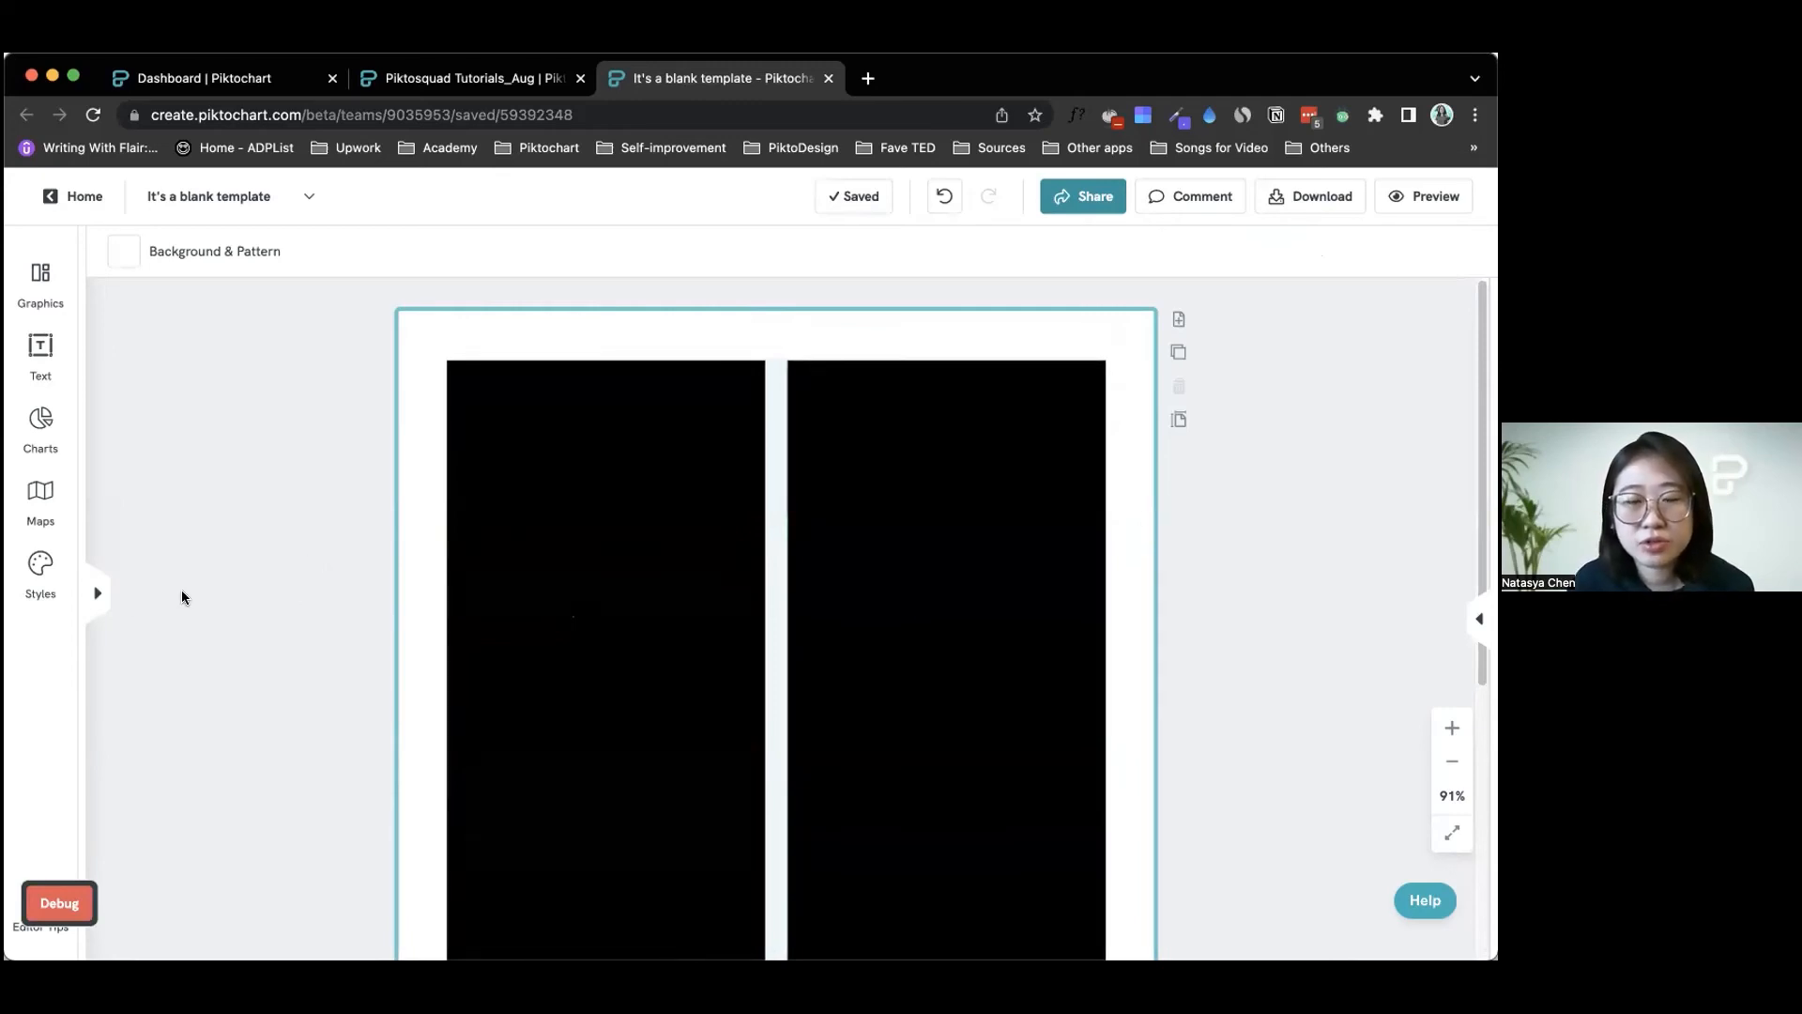
Step: Add a blank page below the current one and insert the uploaded two-column portrait grid image on it
click(97, 590)
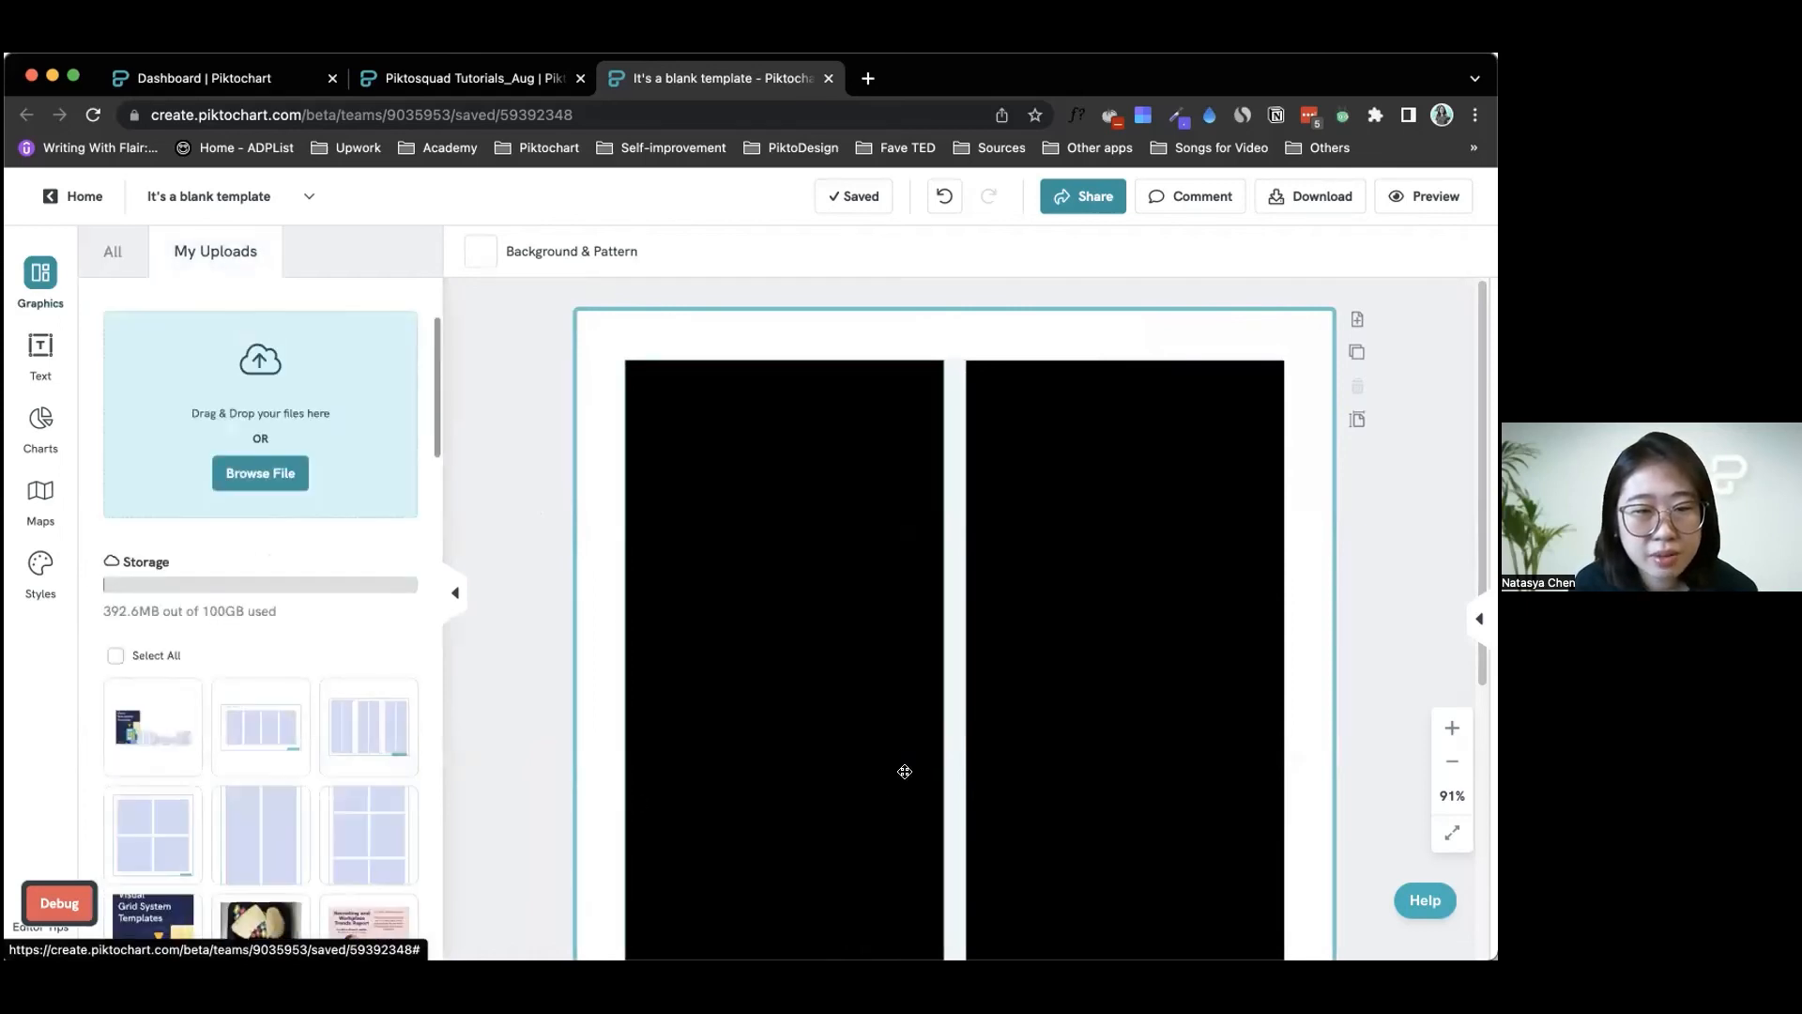
scroll(1079, 629, down, 3)
scroll(1269, 495, down, 5)
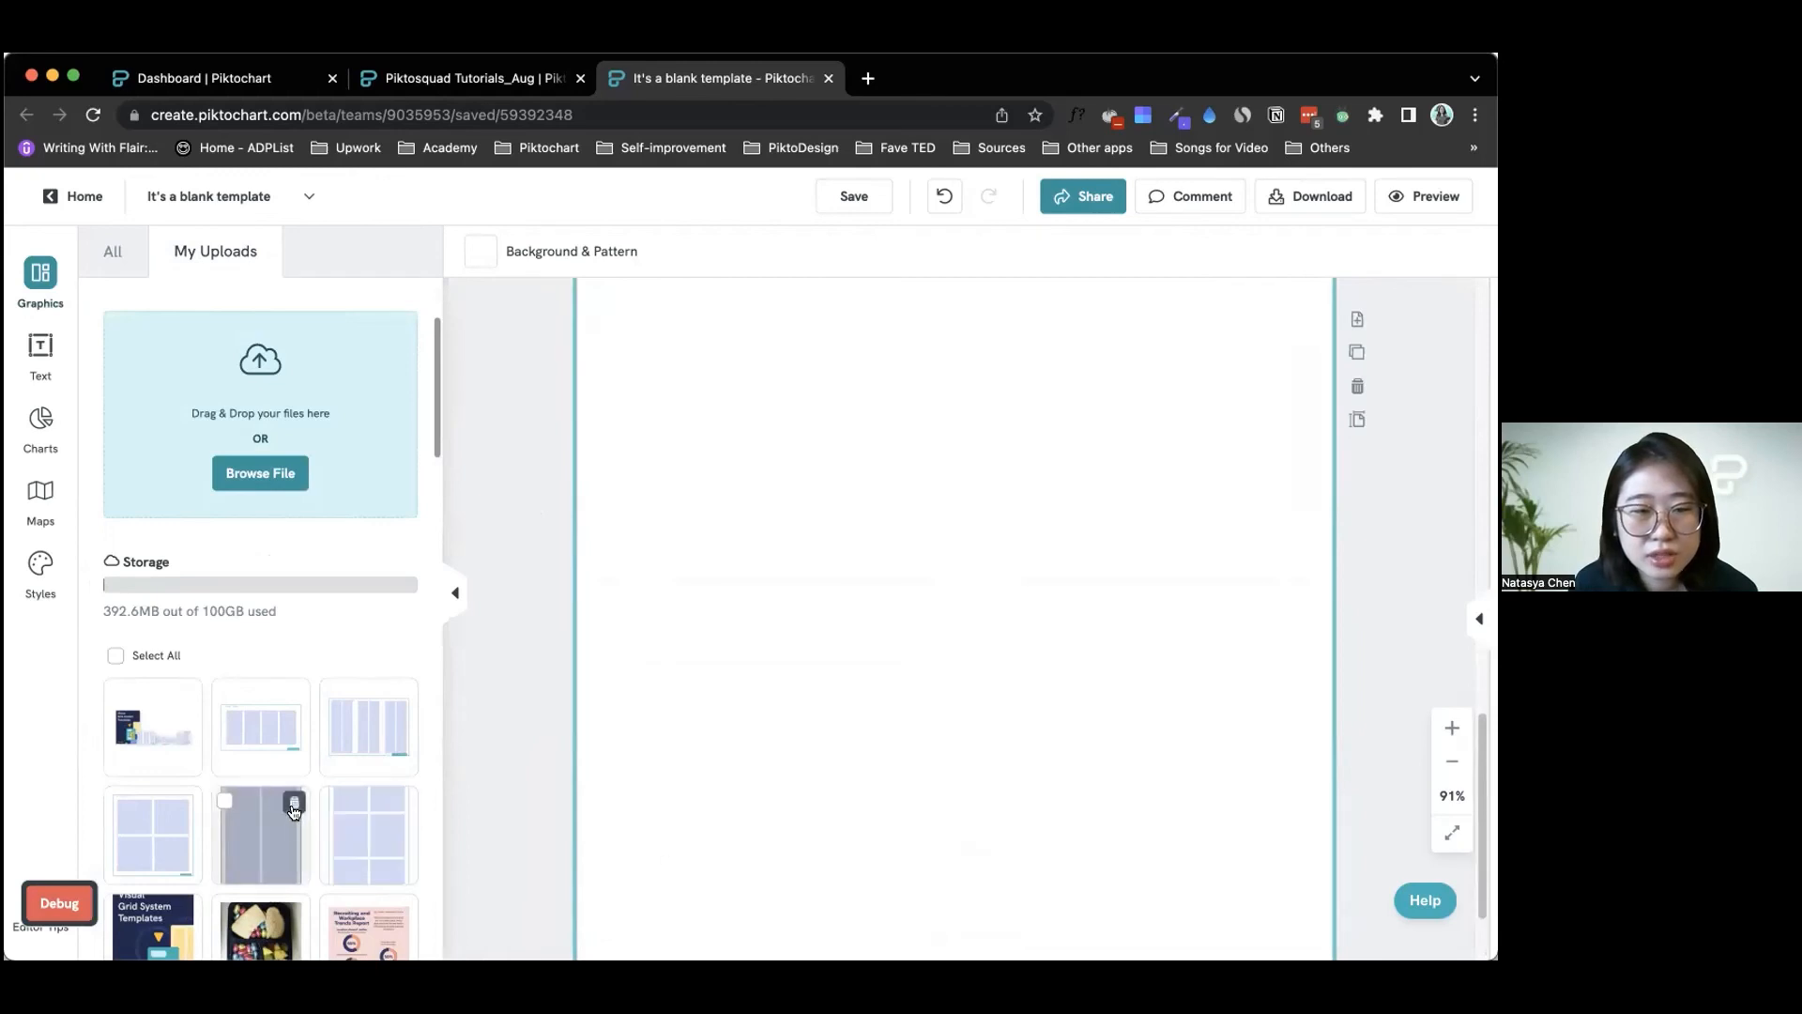
scroll(252, 770, down, 3)
drag(245, 682, 1156, 706)
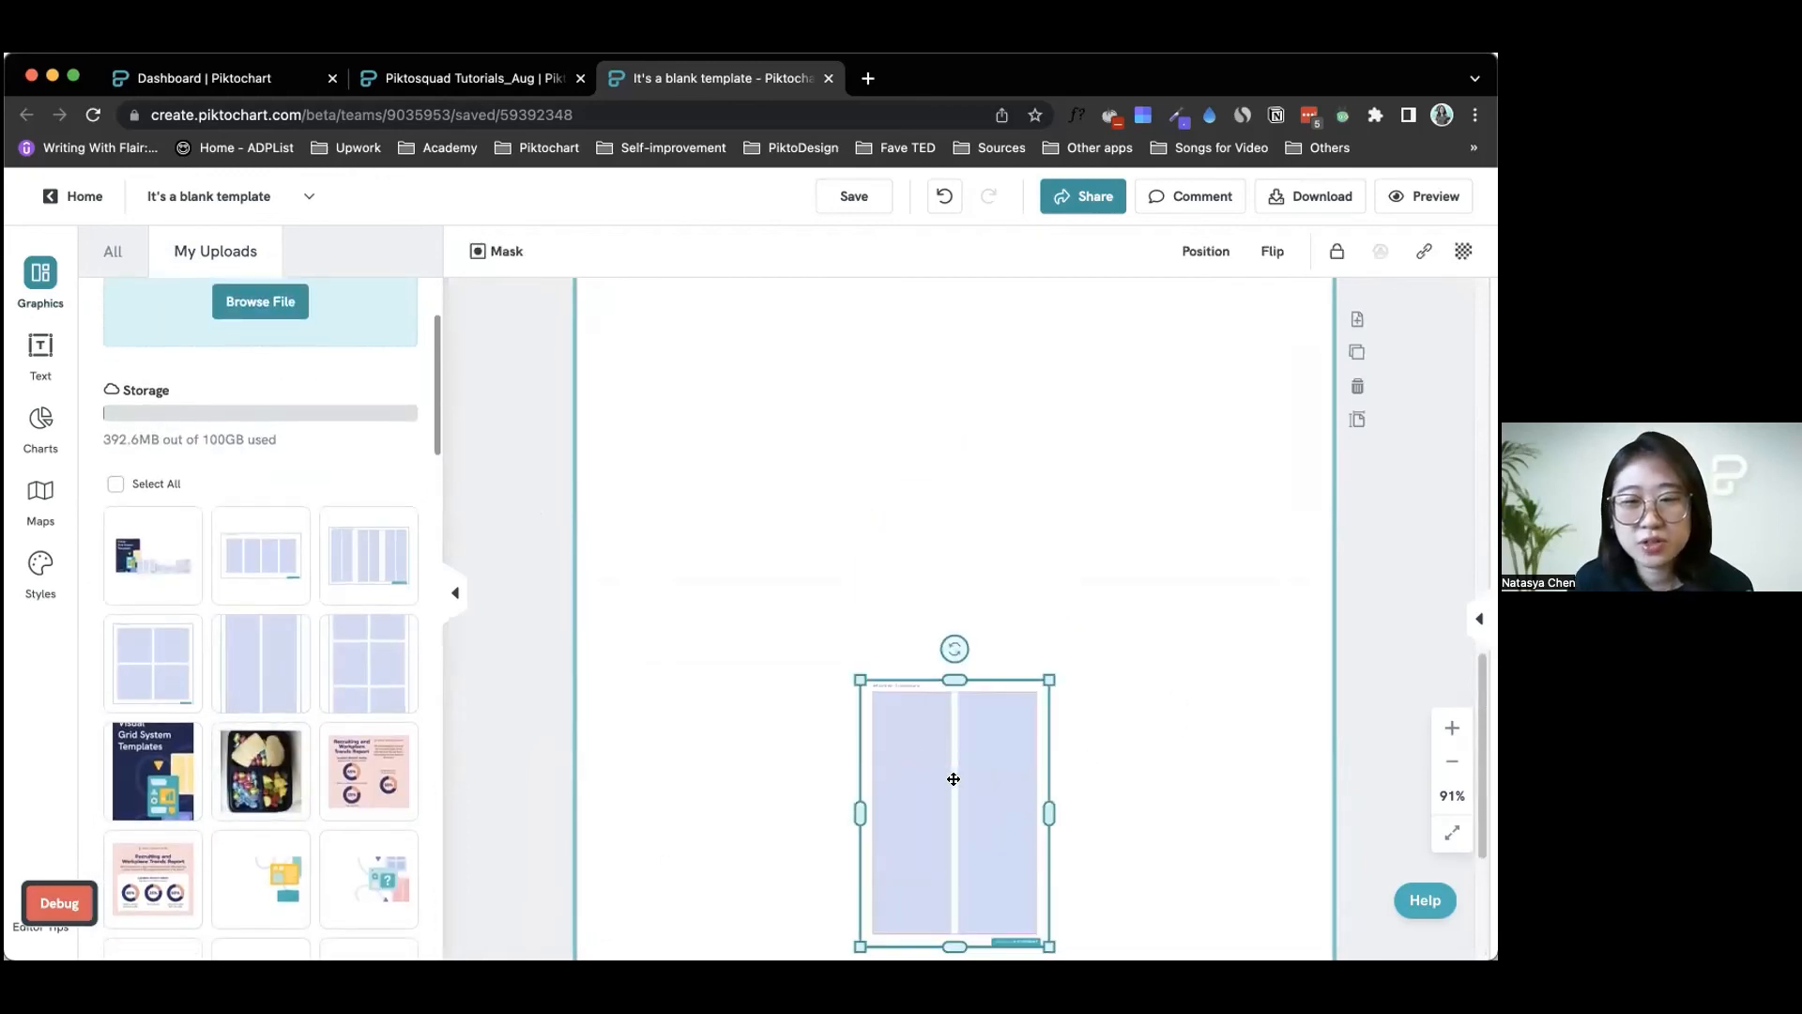
Step: Align the grid image with the new page's upper-left corner and enlarge it to fill the page, about 804 × 1137
drag(958, 786, 655, 435)
scroll(736, 587, up, 3)
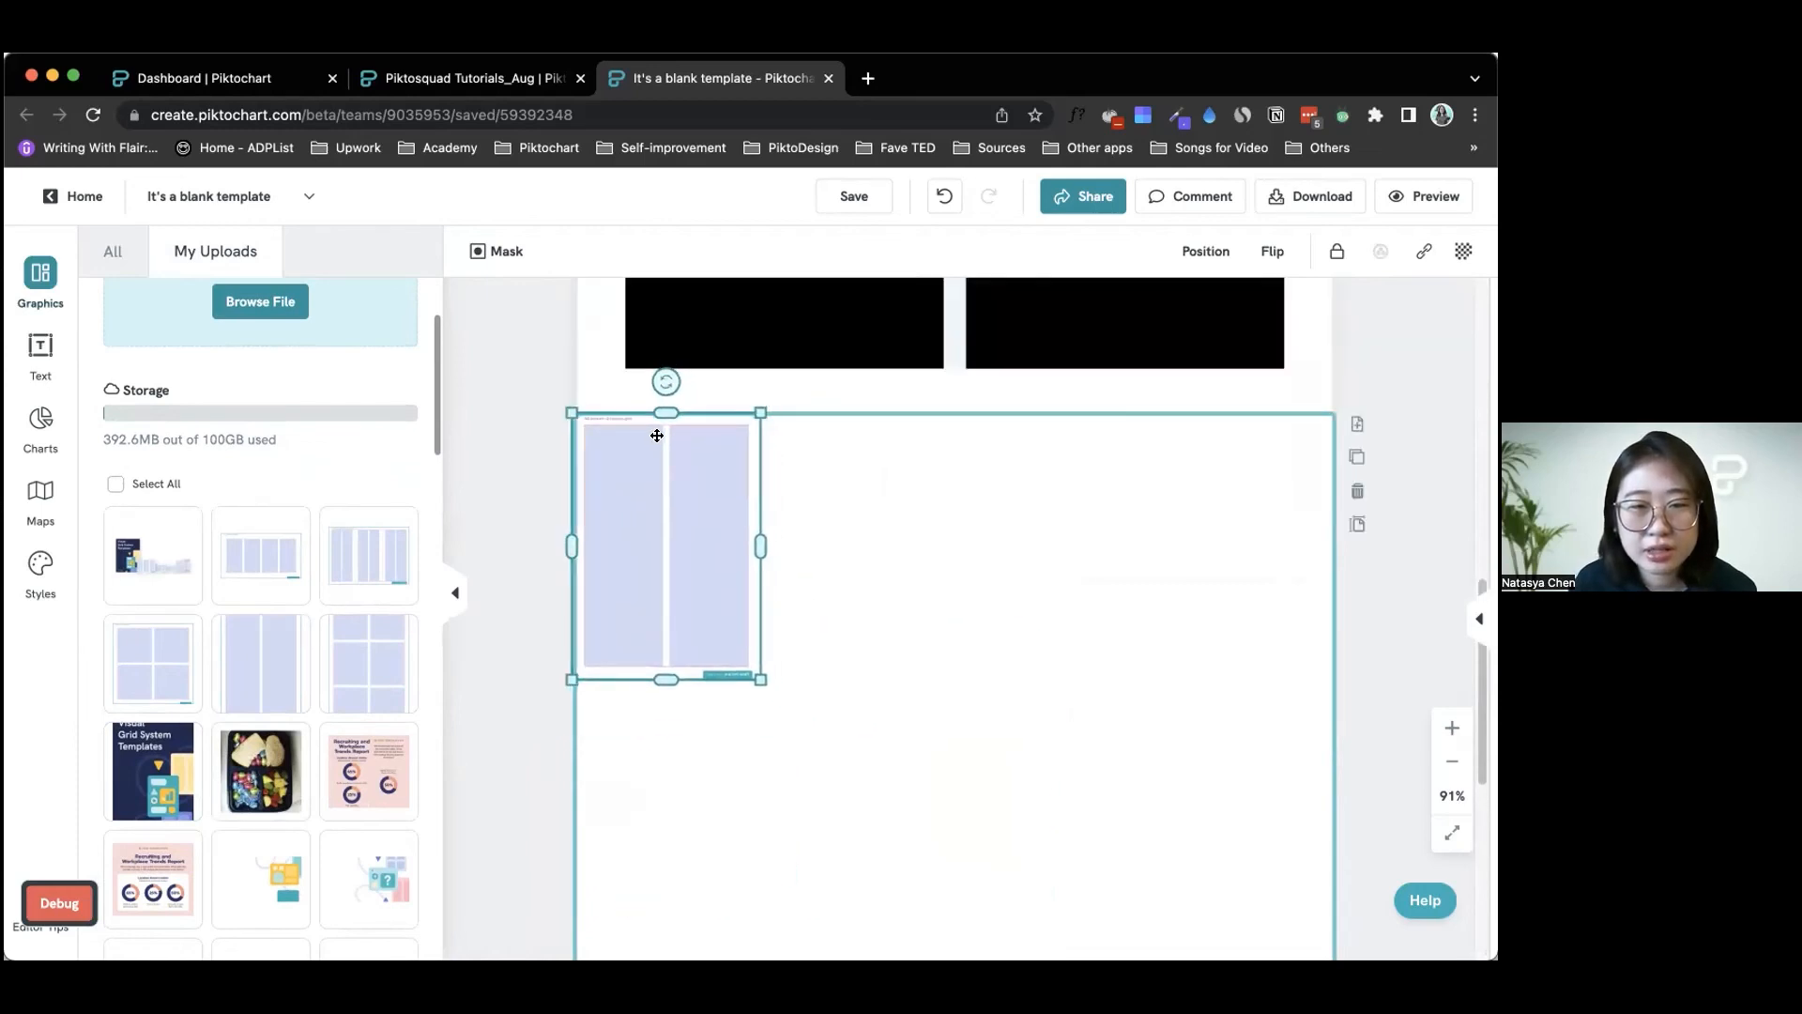
drag(760, 679, 1129, 957)
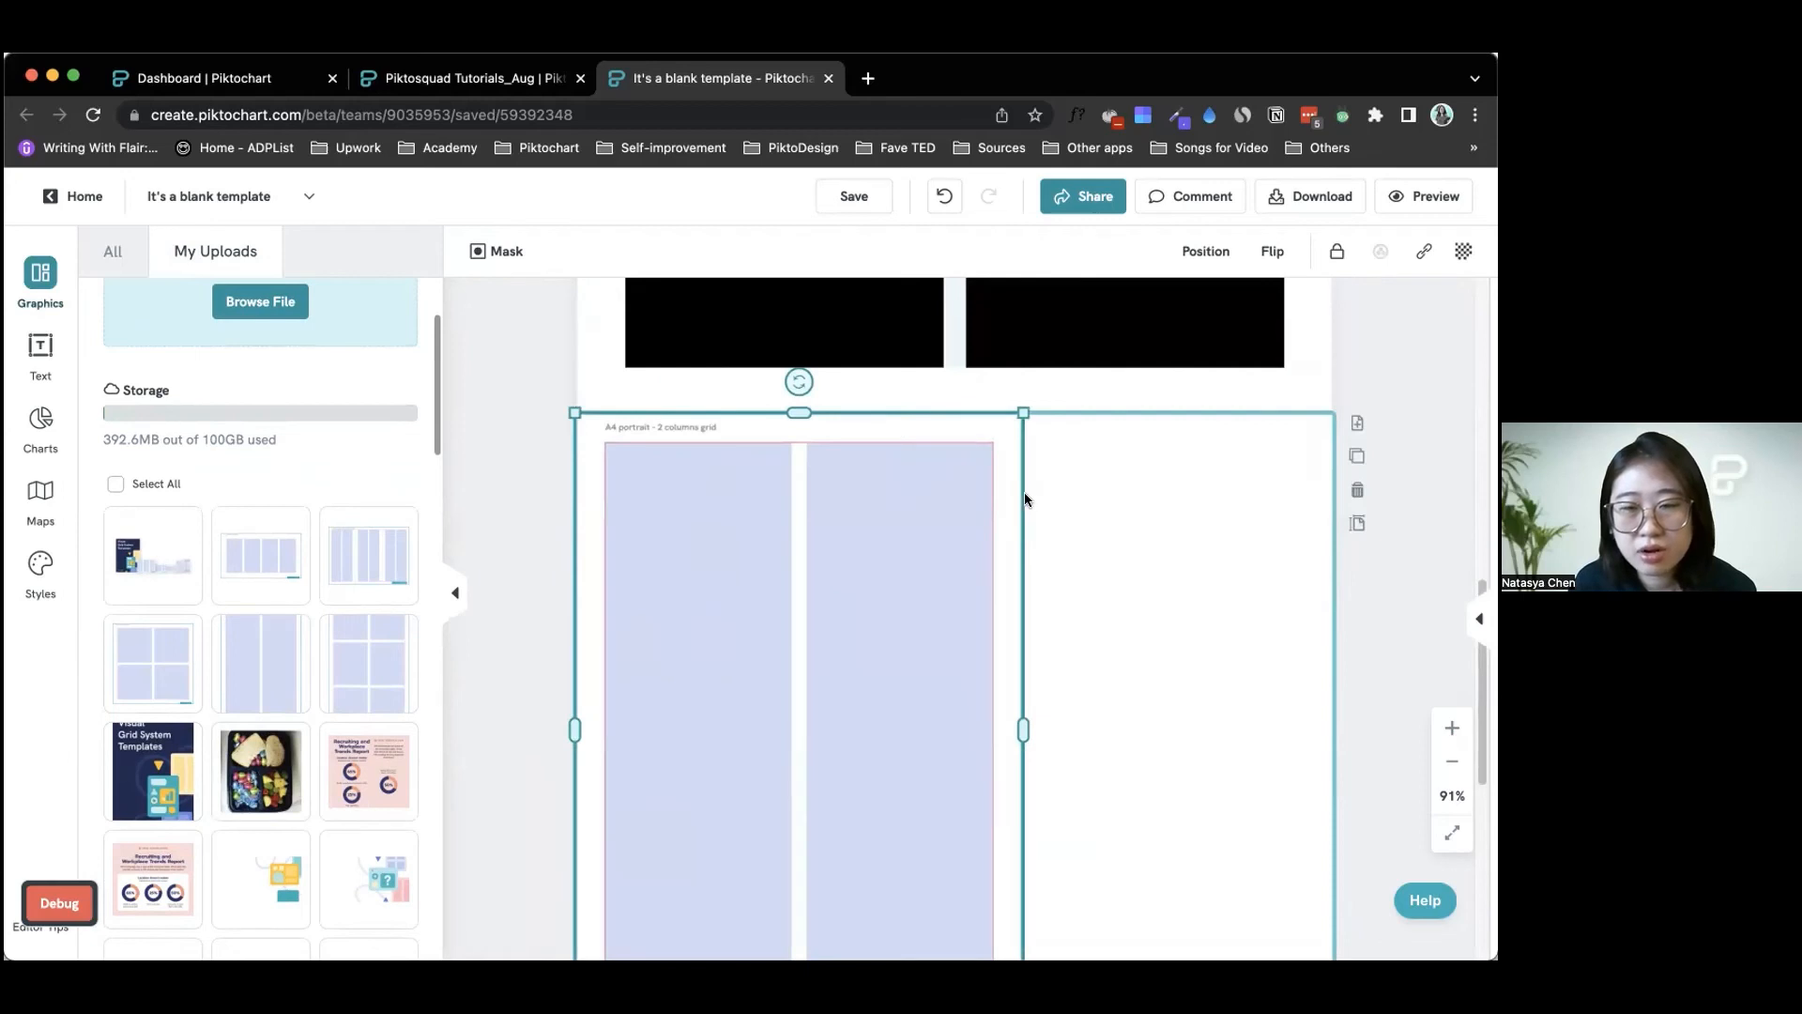
scroll(1079, 601, down, 5)
drag(1295, 879, 1338, 929)
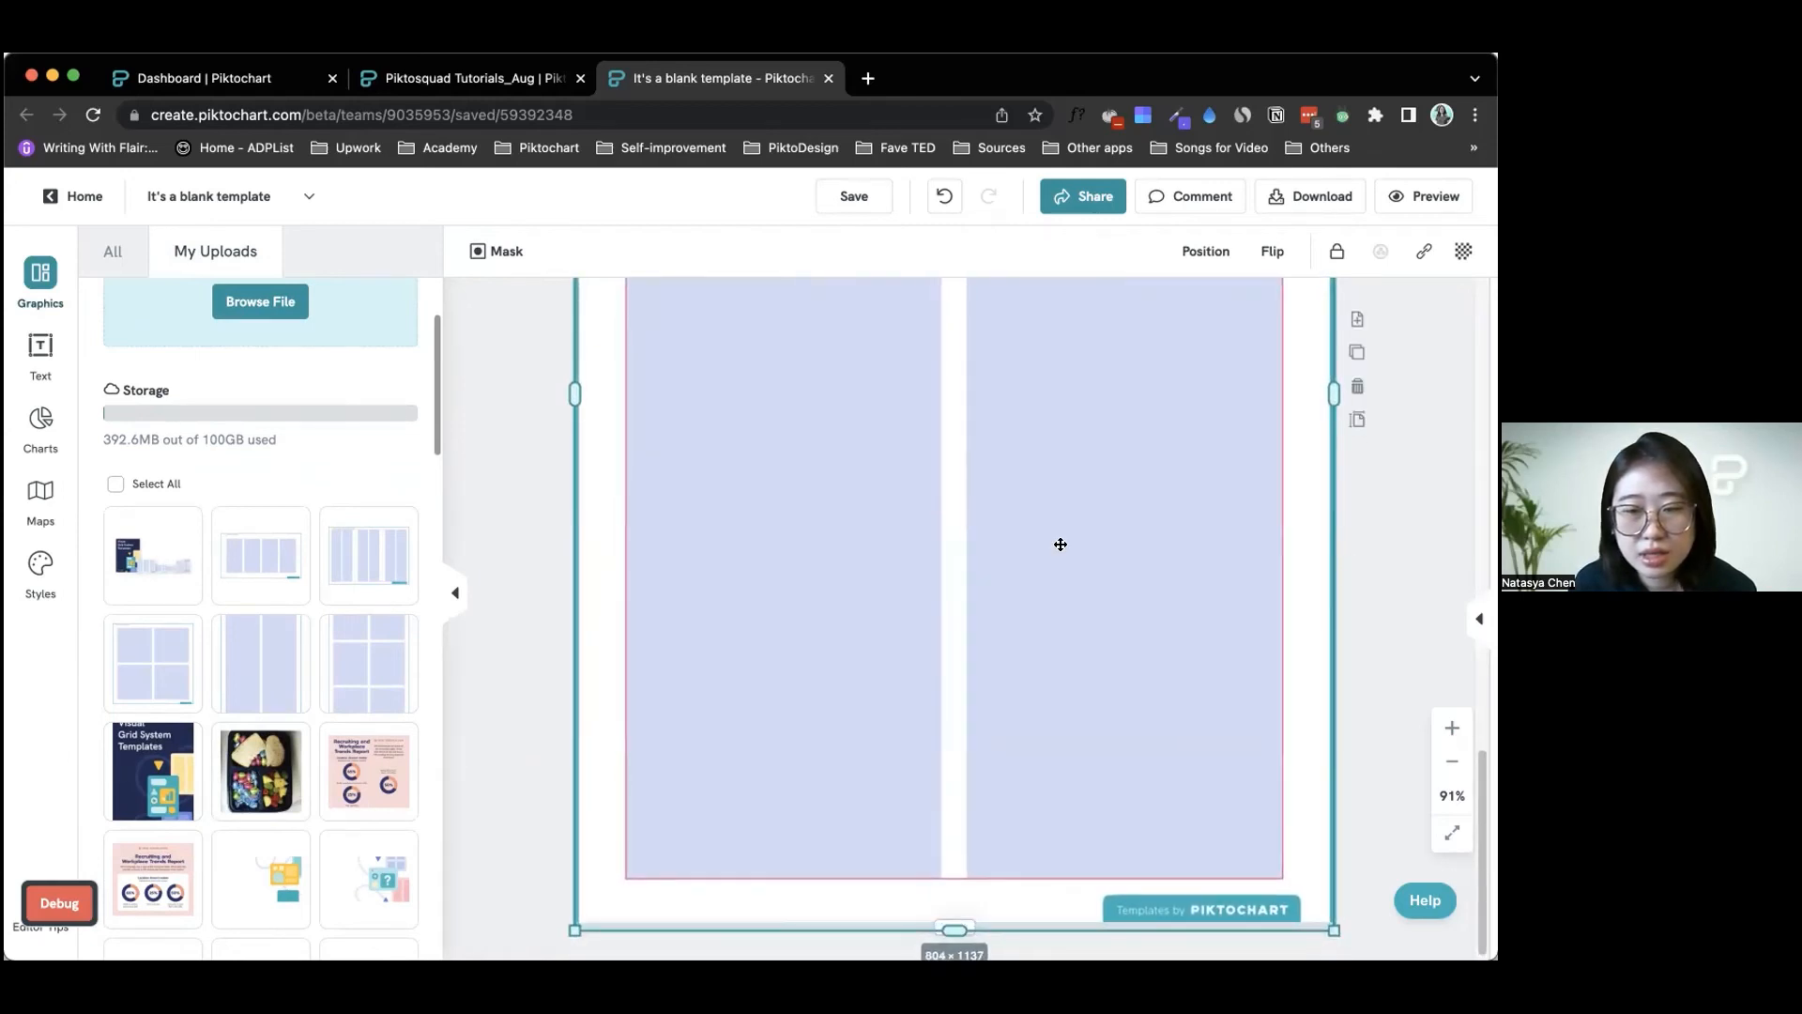
scroll(1048, 572, up, 2)
scroll(1048, 573, up, 2)
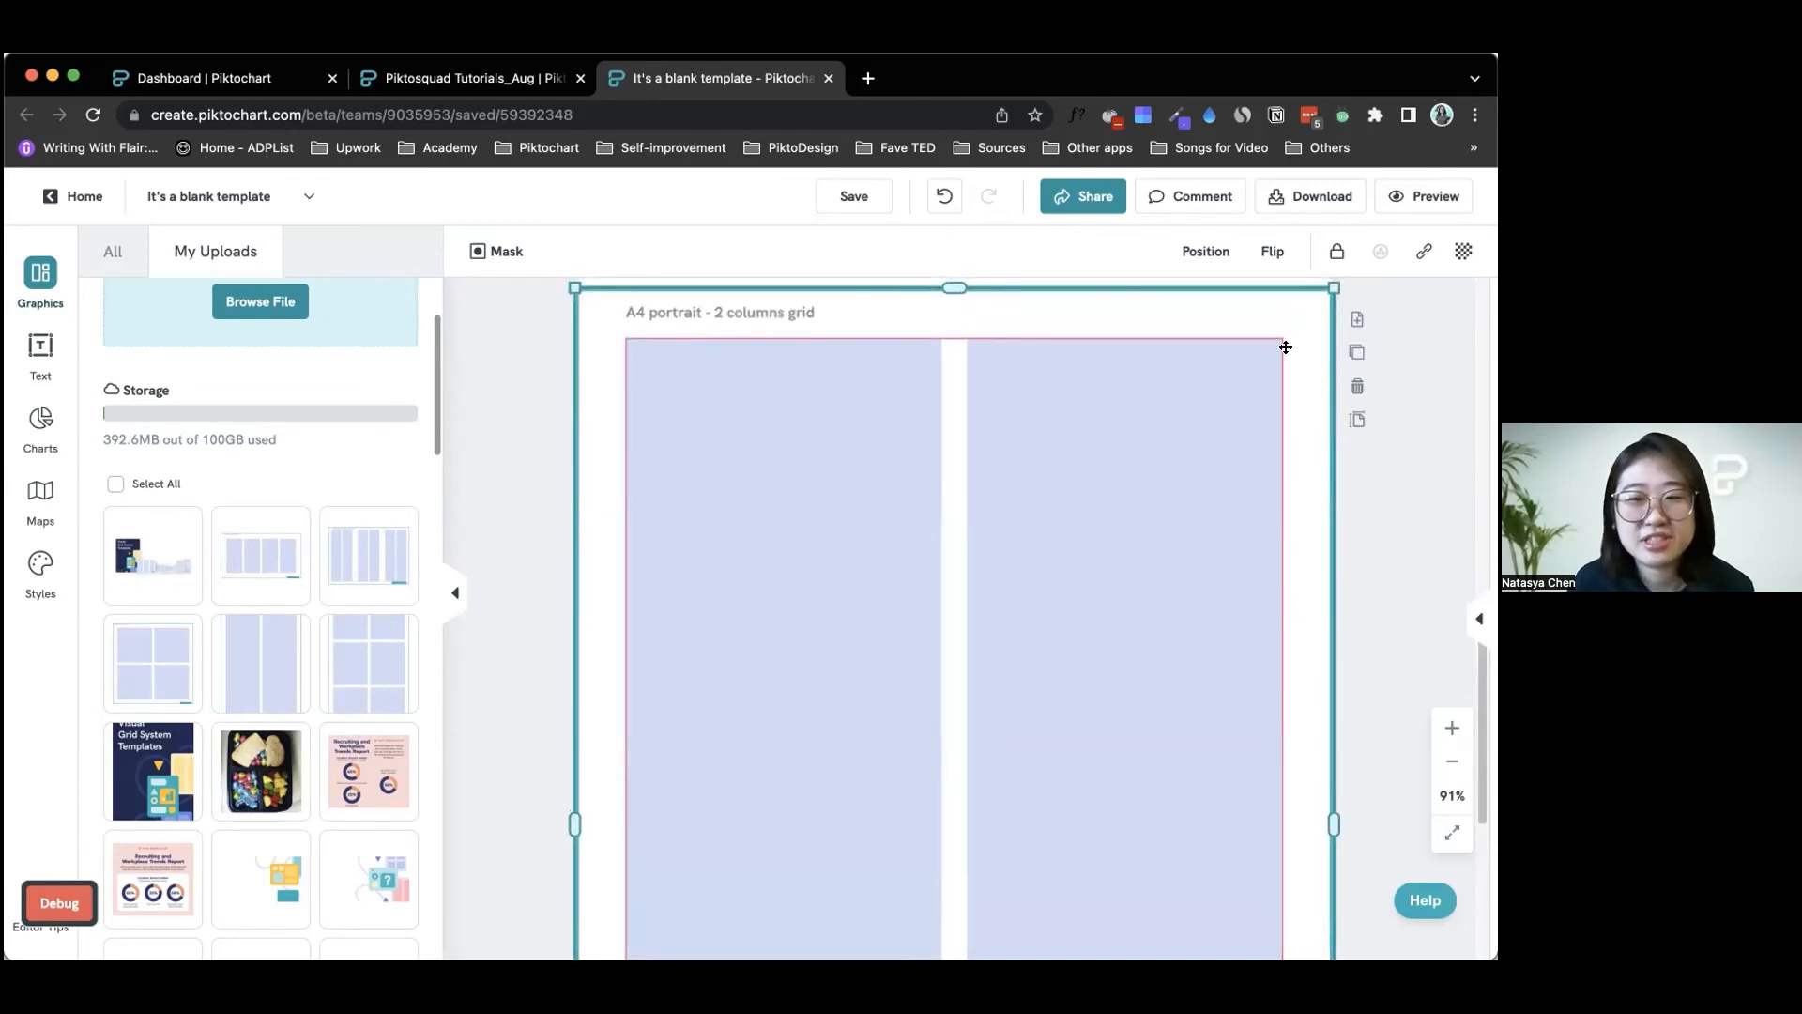
click(1286, 347)
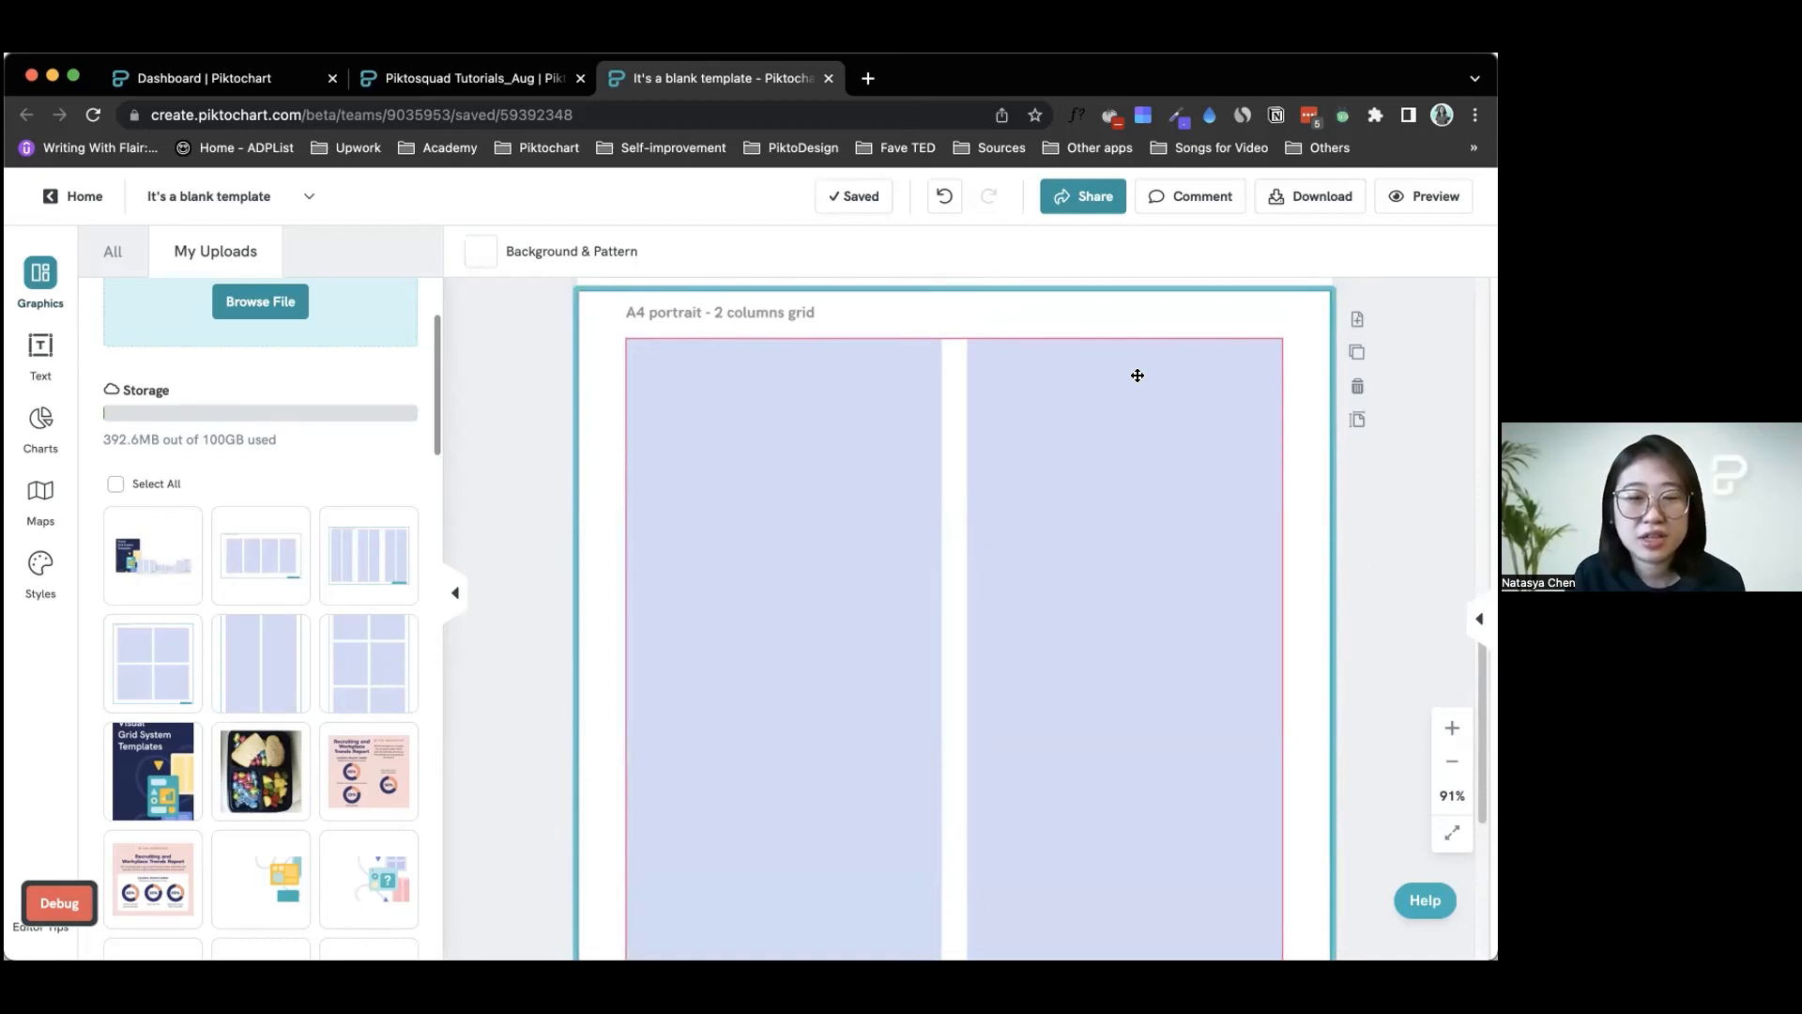
Step: Switch to the Piktosquad Tutorials_Aug presentation and advance to the Visual Grid System Templates slide
click(445, 85)
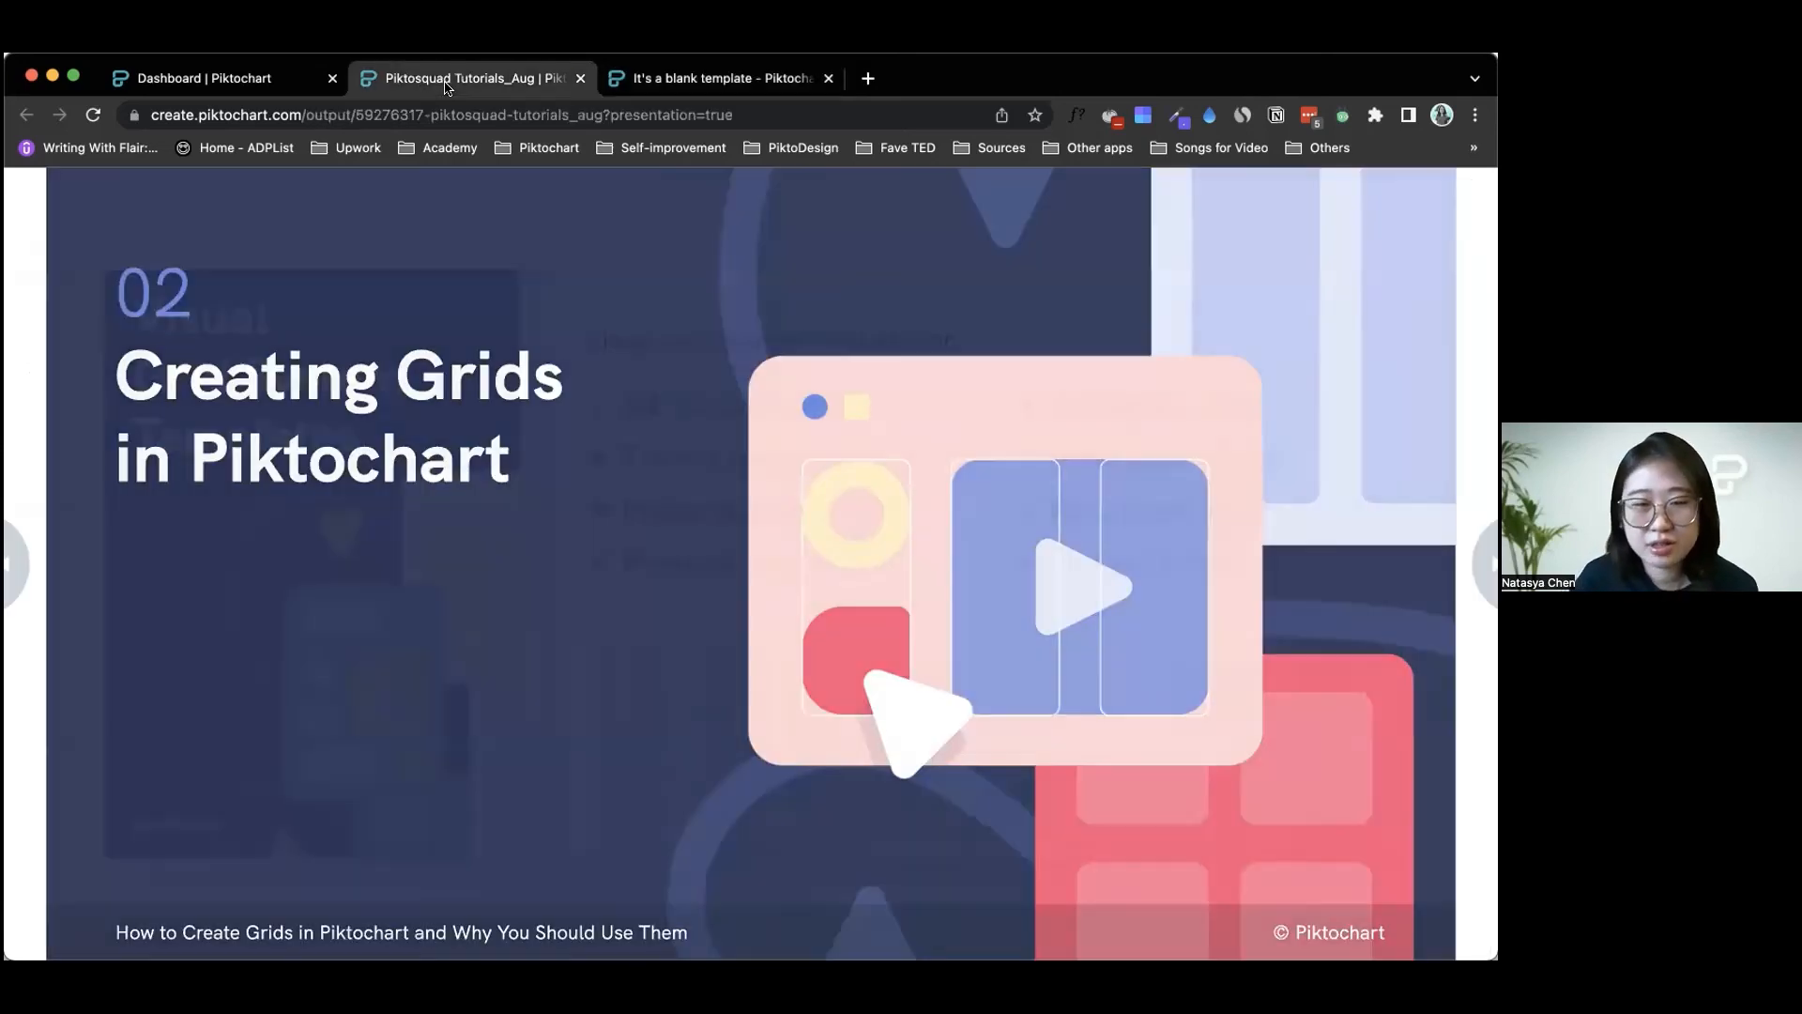
key(Right)
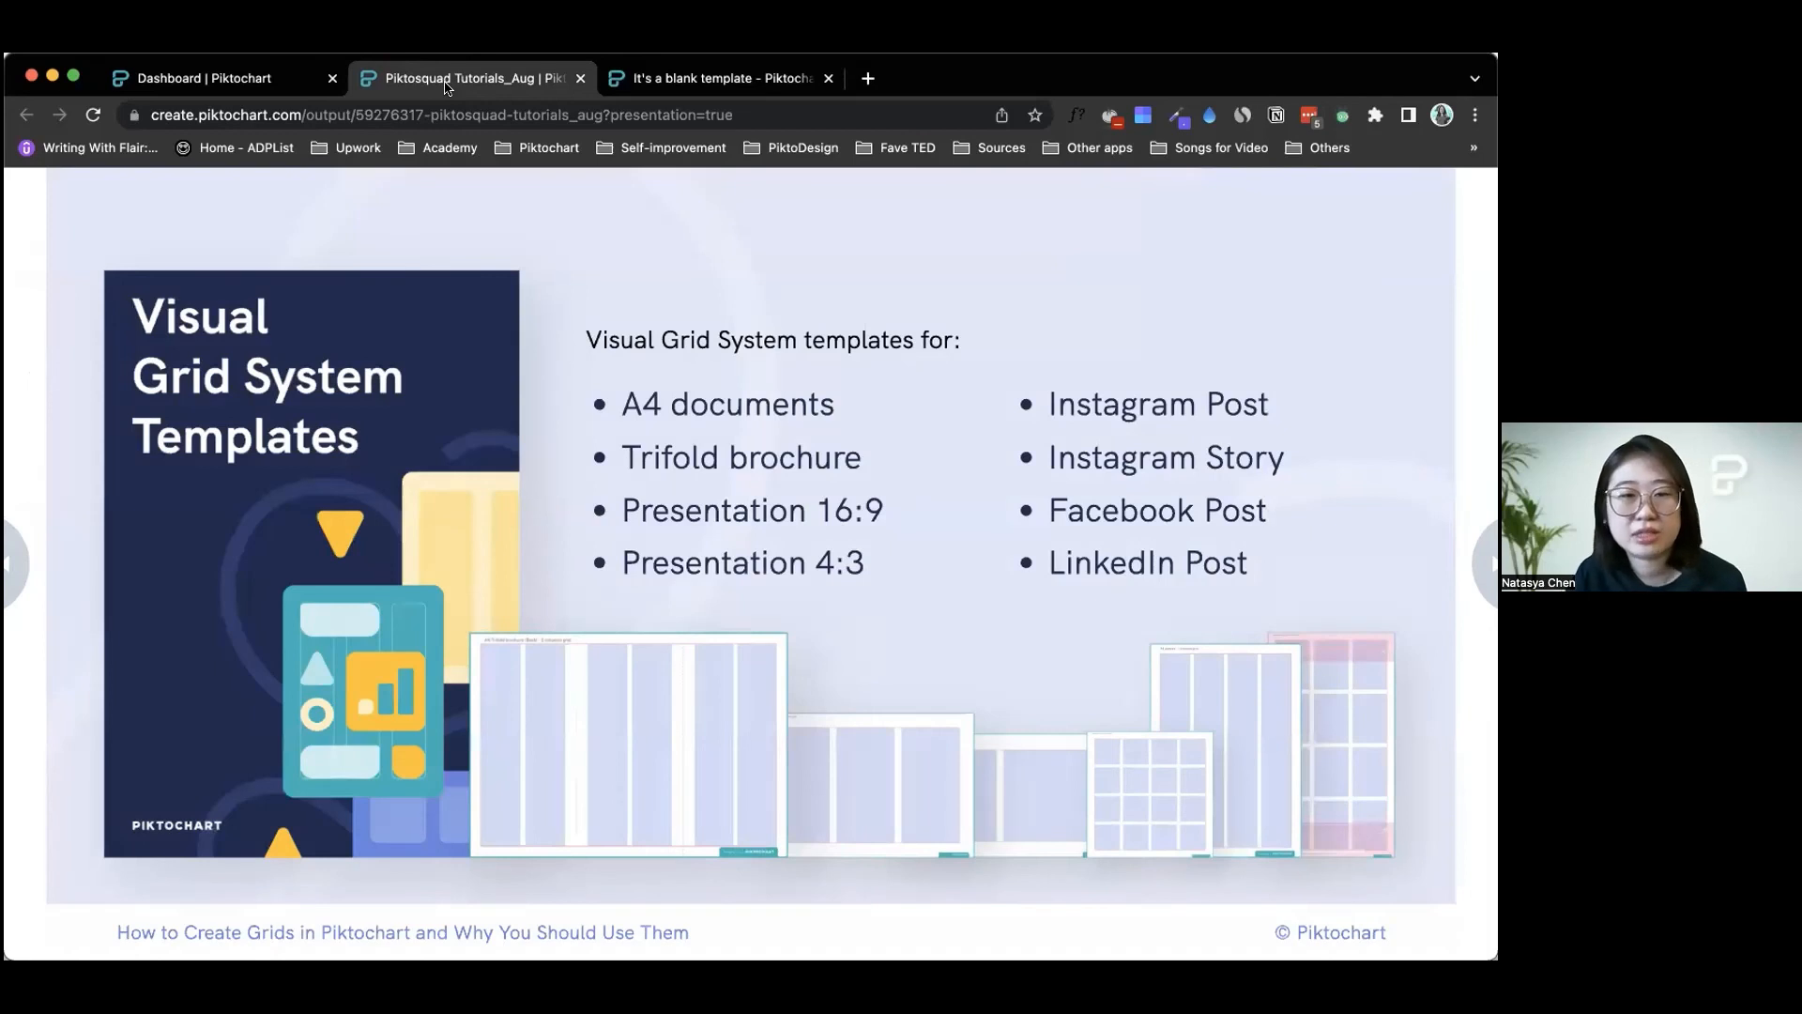